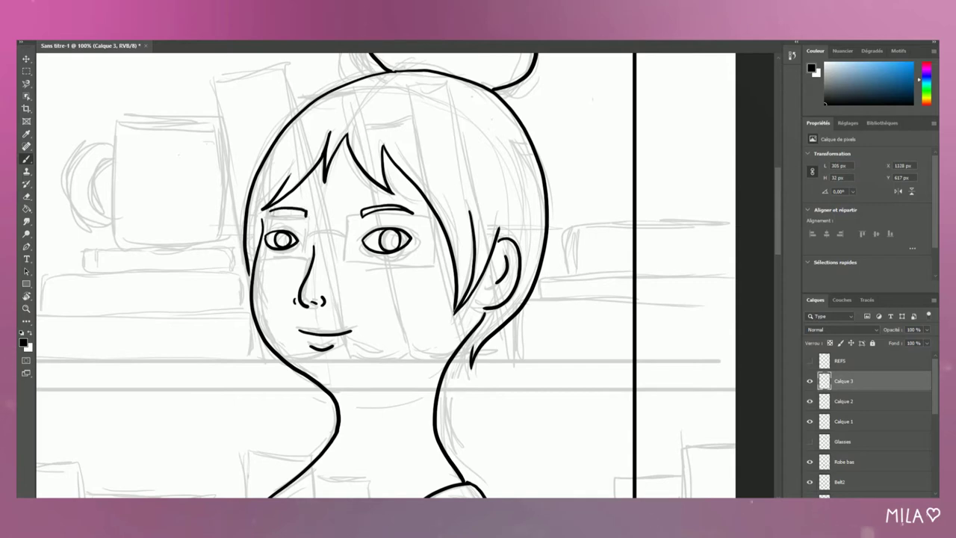
- Show the Glasses layer and nudge the glasses slightly lower over the character's eyes
left_click(809, 442)
left_click(850, 443)
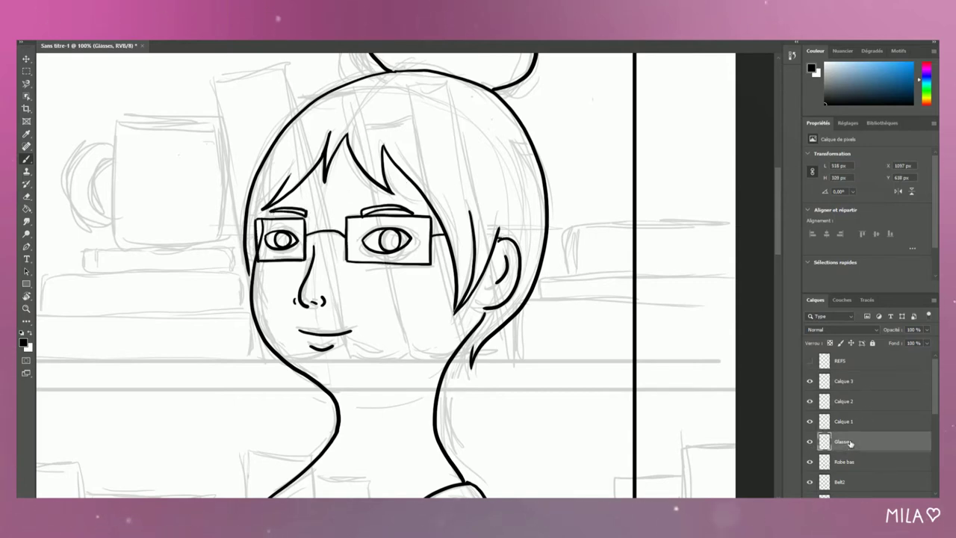
key("Down")
key("Down")
key("Down")
key("Down")
key("Down")
key("Down")
key("Down")
key("Down")
key("Down")
key("Down")
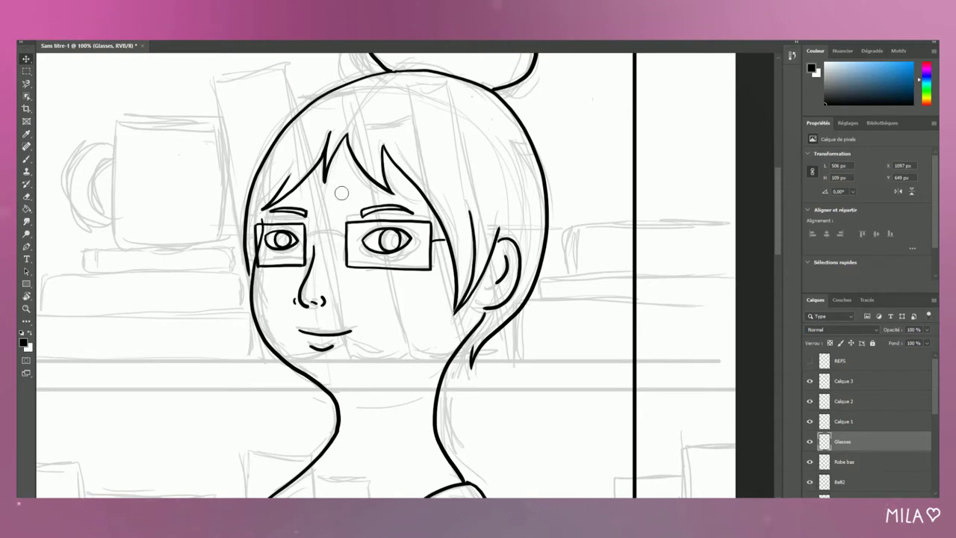
- Rename the layers Calque 3, Calque 2 and Calque 1 as Eyebrows, Eye in and Eye around
left_click(865, 380)
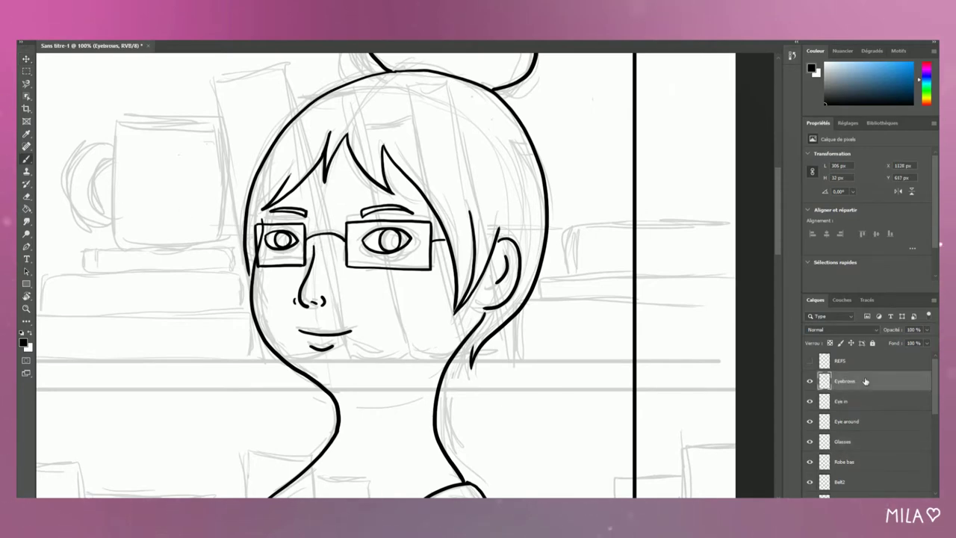
scroll(385, 275, "down", 3)
scroll(385, 275, "up", 5)
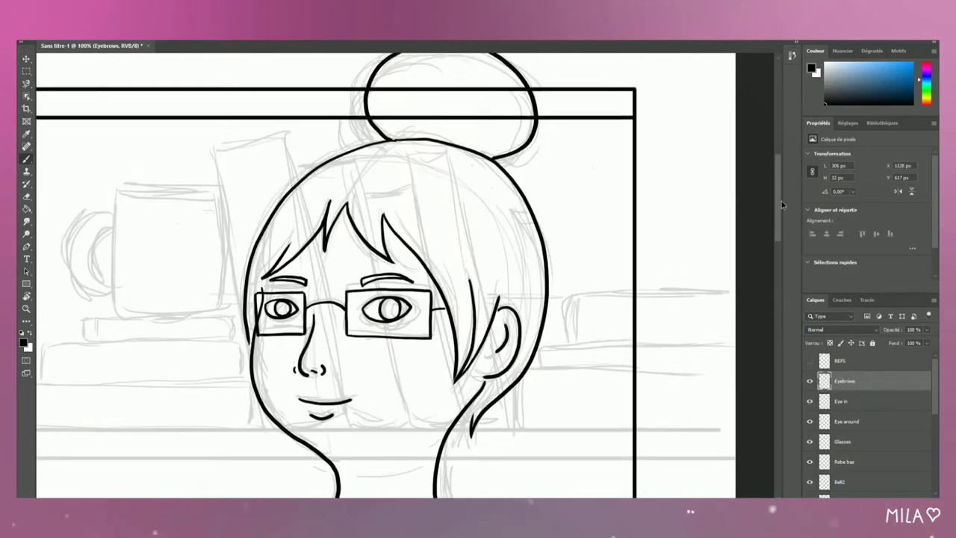
- Group all the character line layers from Eyebrows down to Hair2 as Char, and move that group into the Traits group
scroll(385, 274, "down", 1)
key("z")
left_click(291, 324, "alt")
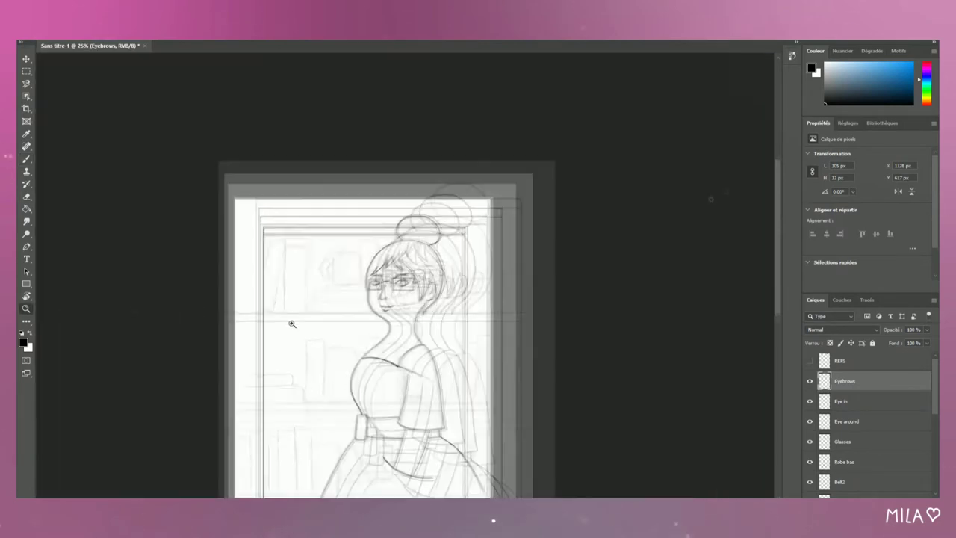
key("alt+bracketleft")
key("alt+bracketleft")
key("alt+bracketleft")
key("alt+bracketleft")
key("alt+bracketleft")
key("shift+alt+bracketright")
key("shift+alt+bracketright")
key("shift+alt+bracketright")
key("shift+alt+bracketright")
key("shift+alt+bracketright")
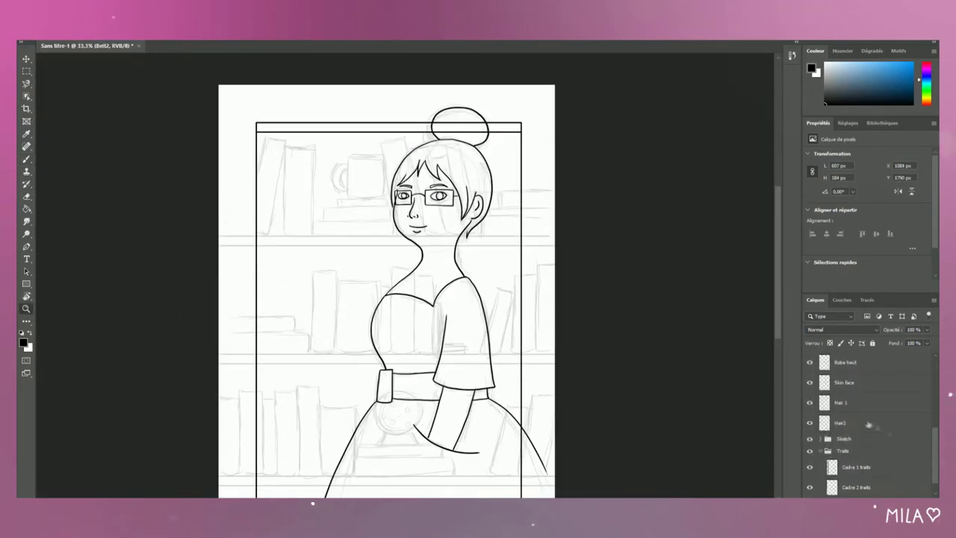
key("ctrl+g")
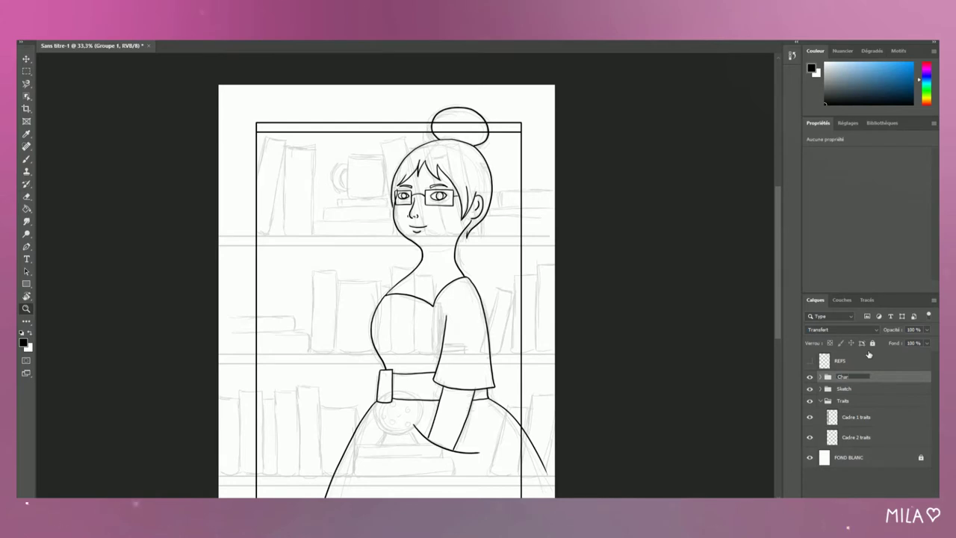
left_click_drag(856, 362, 868, 421)
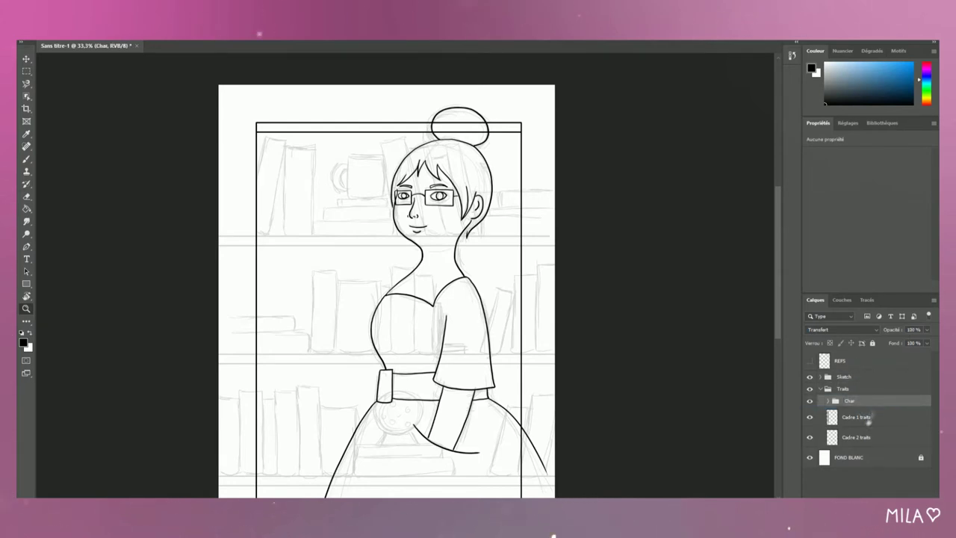
- Group the Cadre 1 traits and Cadre 2 traits layers under the name Cadre
left_click(858, 416)
left_click(882, 439, "shift")
key("ctrl+g")
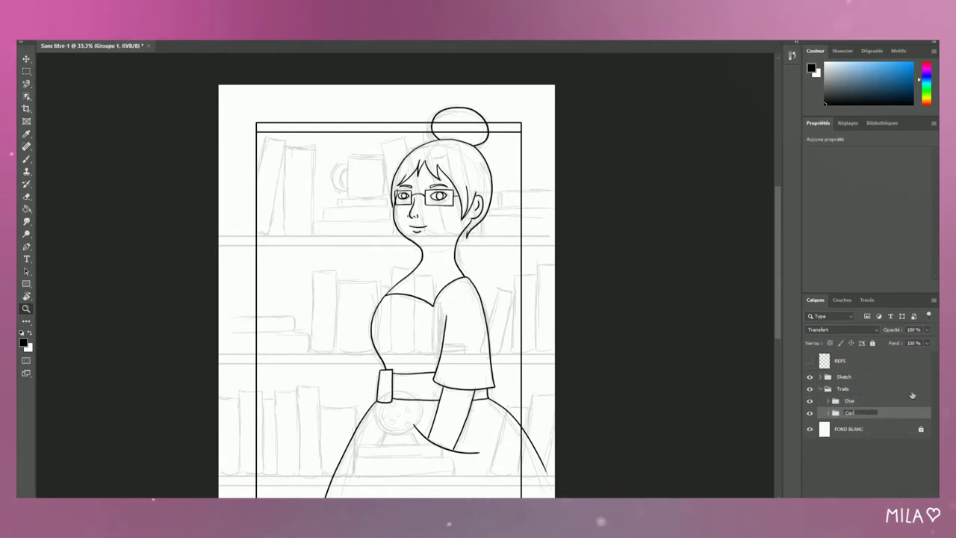
scroll(386, 298, "down", 2)
- Hide the Char group and add a new layer above the Sketch group for drawing with the Brush
left_click(809, 400)
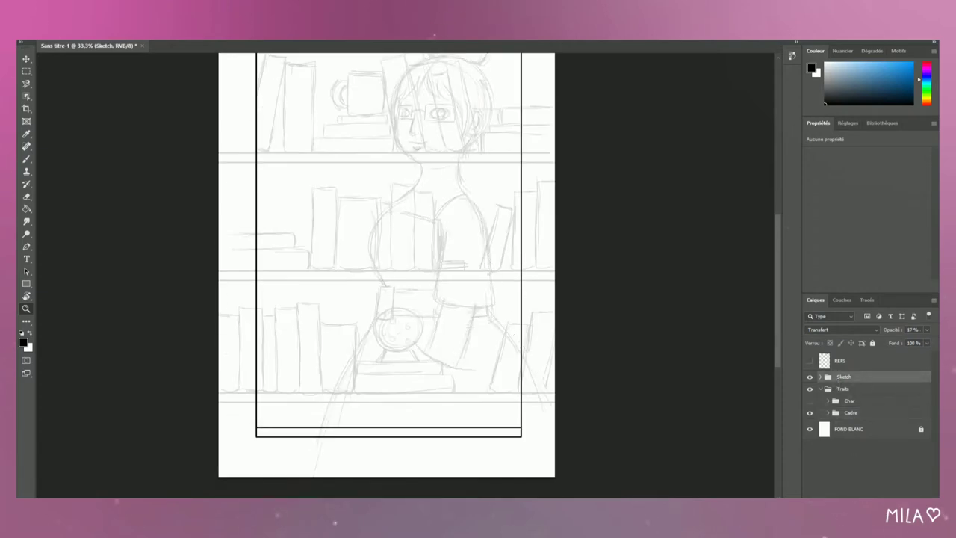
key("ctrl+shift+alt+n")
scroll(386, 299, "up", 4)
left_click(352, 262)
left_click(29, 159)
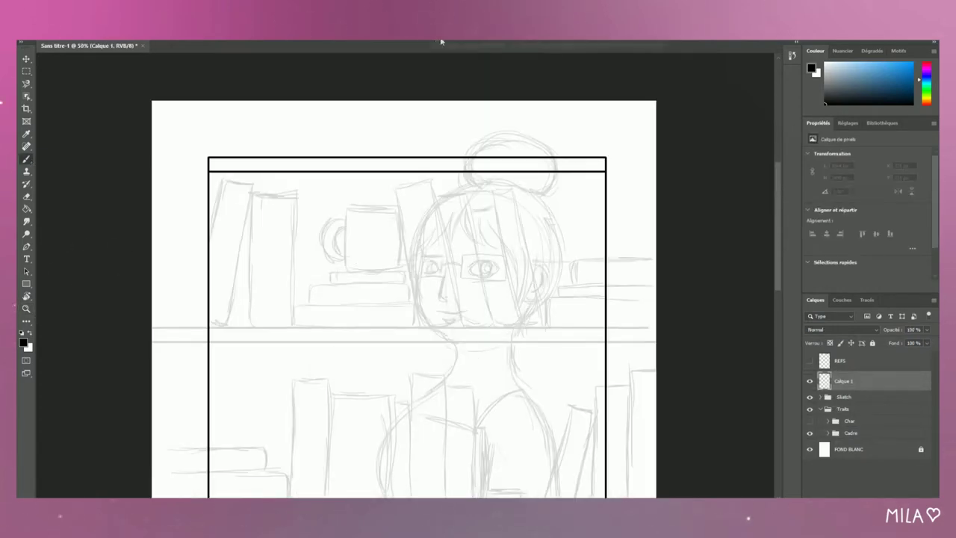
right_click(154, 79)
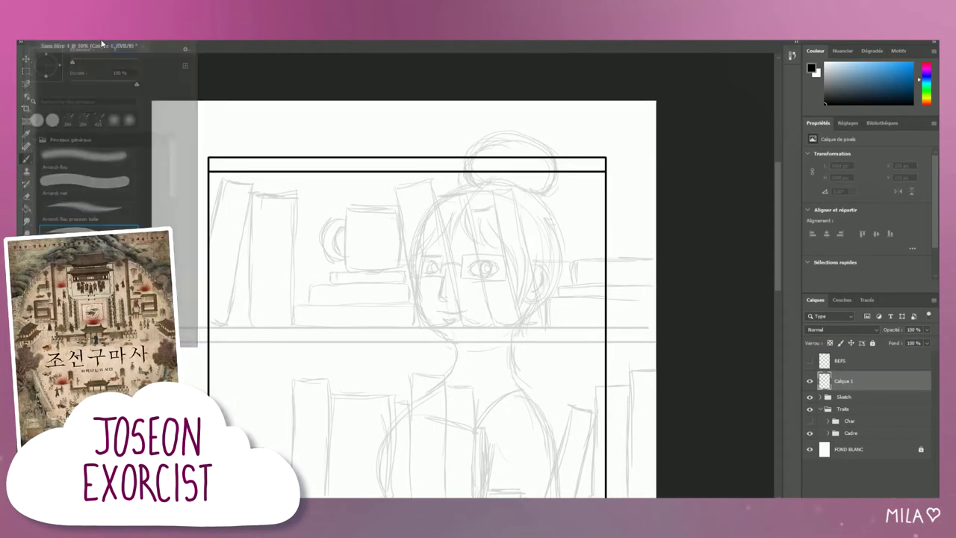
key("Escape")
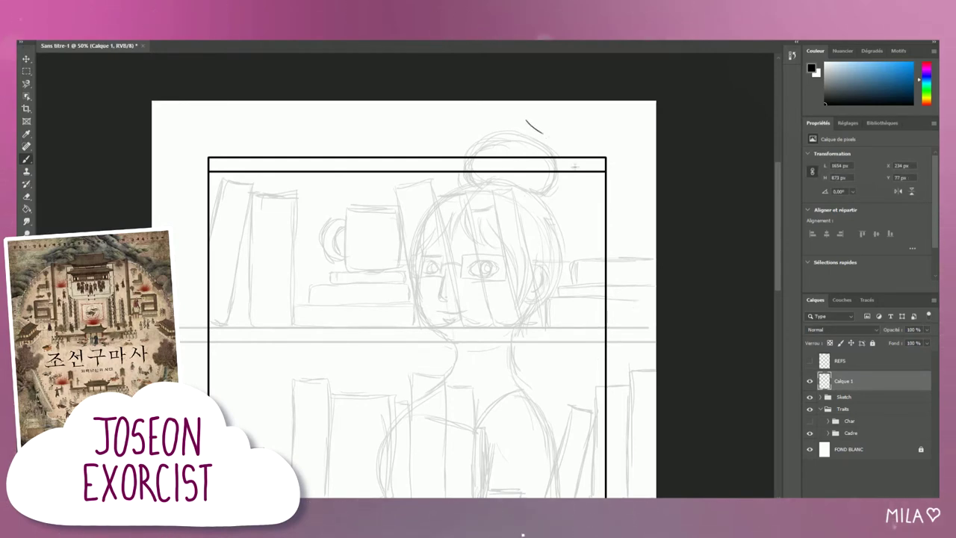
right_click(202, 261)
key("Escape")
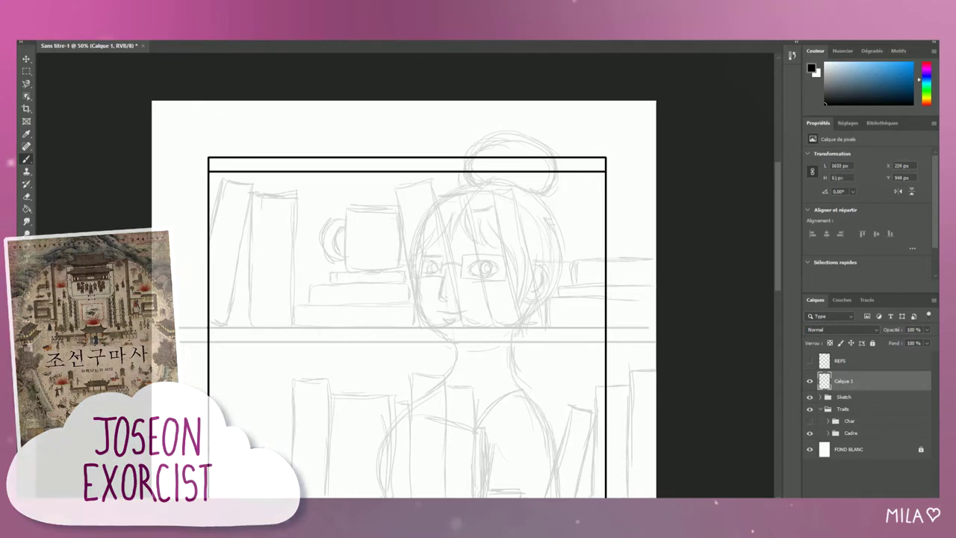
left_click_drag(209, 329, 606, 329)
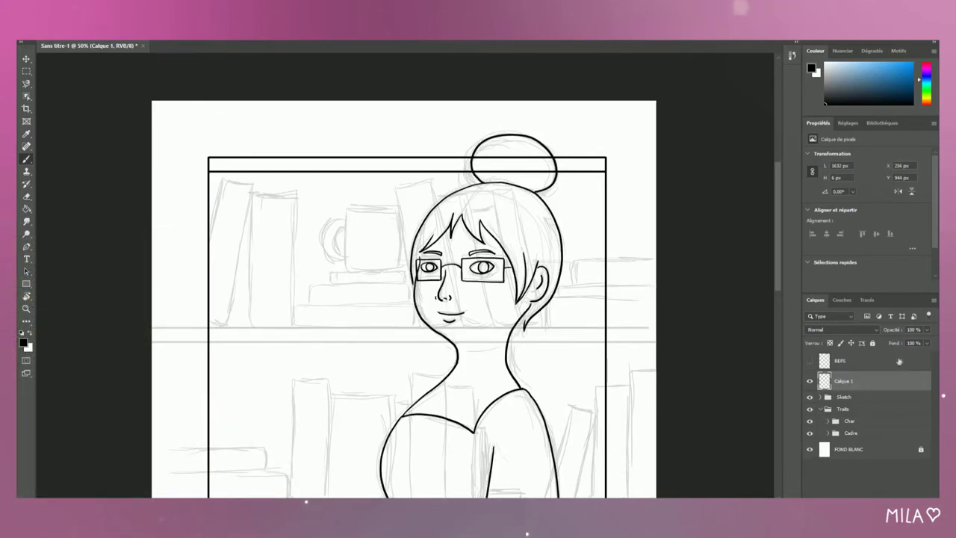
- Check the brush size notes on the REFS layer, hide it again and reselect the layer Calque 1
right_click(275, 146)
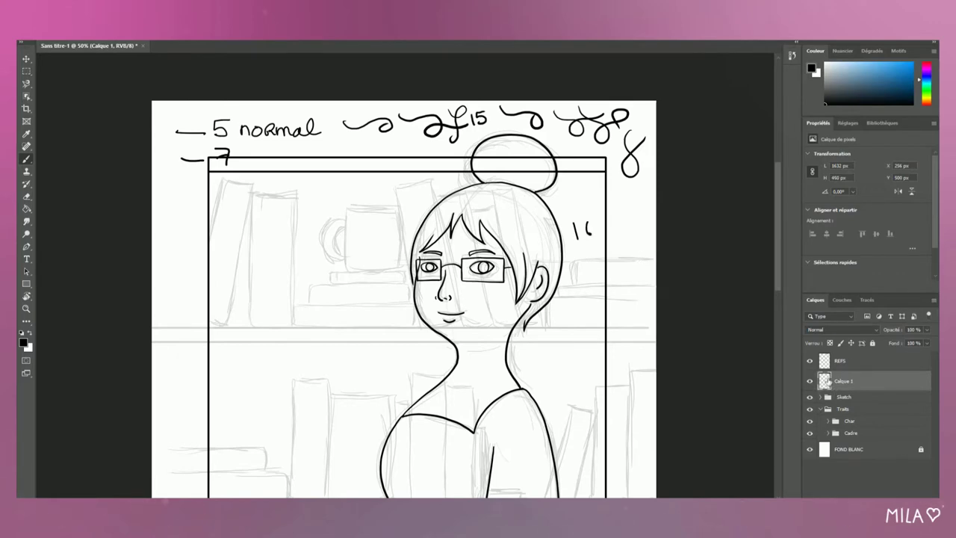
left_click(809, 361)
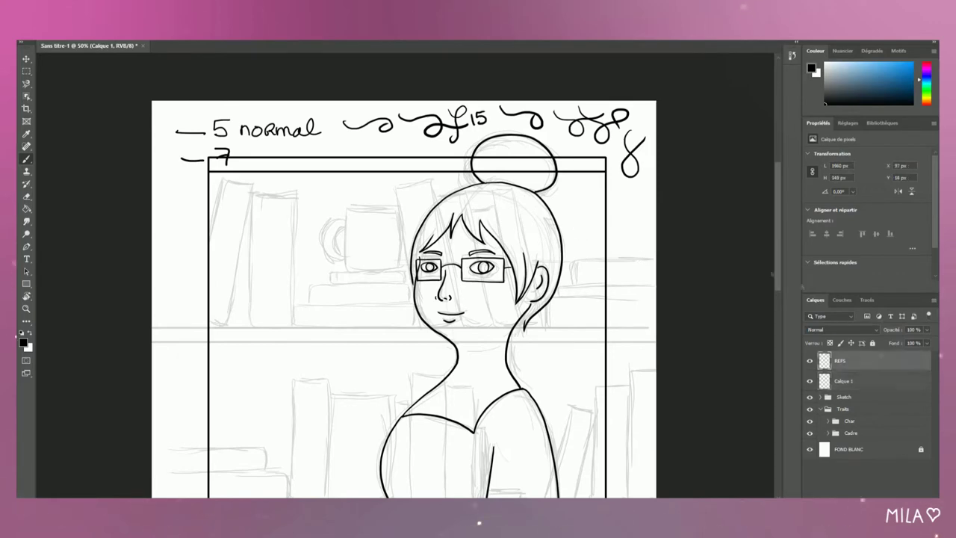
left_click(873, 386)
- Draw the bookcase shelves as pairs of straight horizontal lines between the frame's two sides, following the sketch
left_click_drag(209, 329, 606, 329)
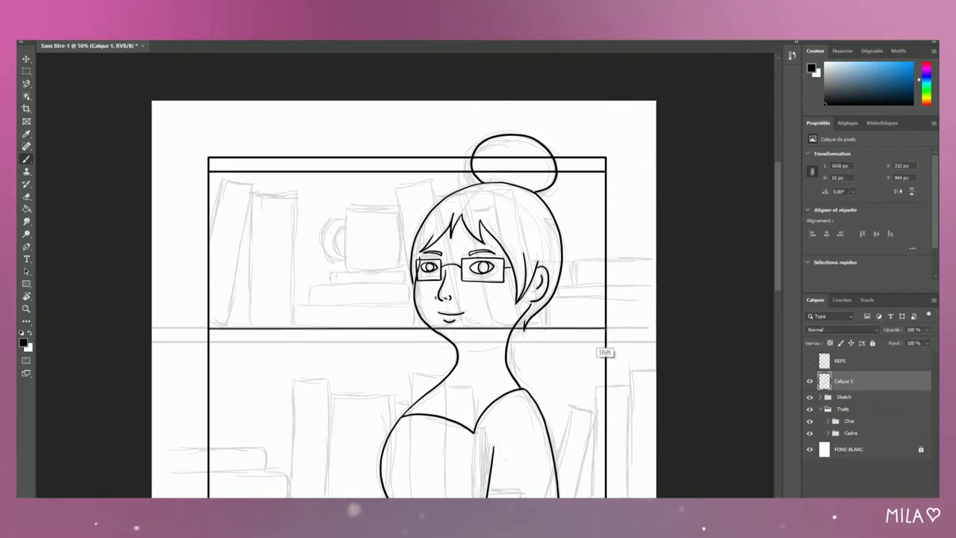
left_click_drag(208, 343, 607, 342)
scroll(403, 299, "down", 3)
left_click_drag(209, 383, 606, 384)
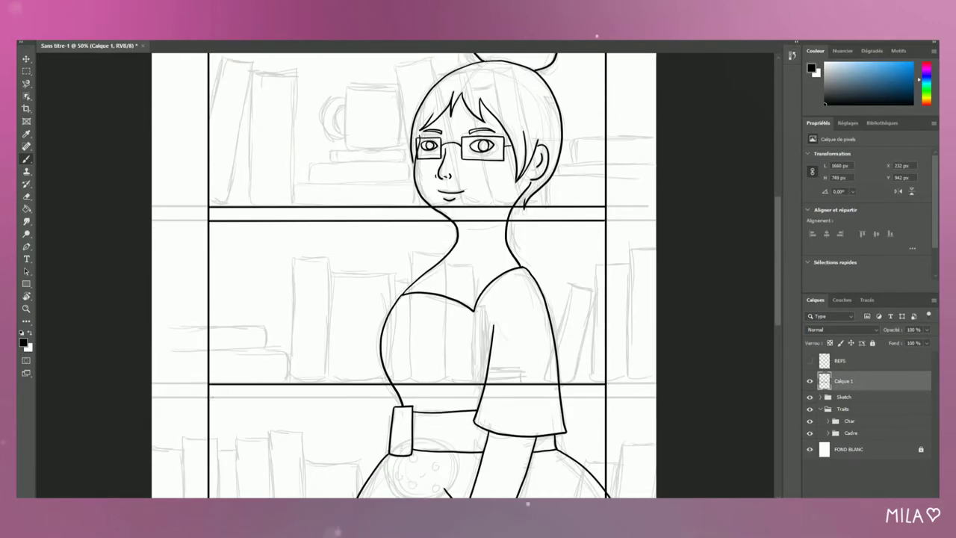
scroll(604, 422, "down", 5)
mouse_move(209, 354)
left_mouse_down()
mouse_move(605, 354)
mouse_move(605, 368)
left_mouse_up()
left_click(274, 145)
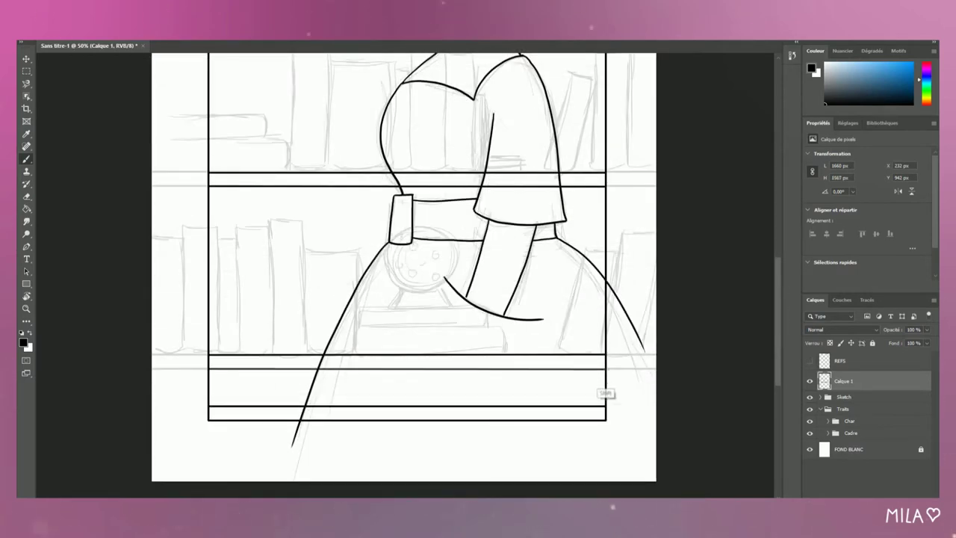
- Rename the shelf line layer as Cases
scroll(782, 216, "up", 5)
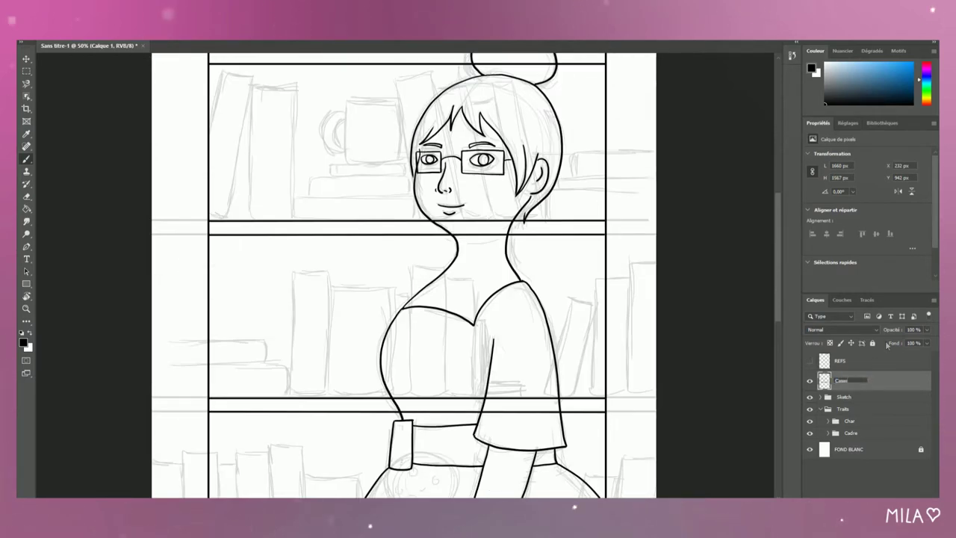
key("Return")
key("Return")
key("Escape")
scroll(403, 299, "up", 3)
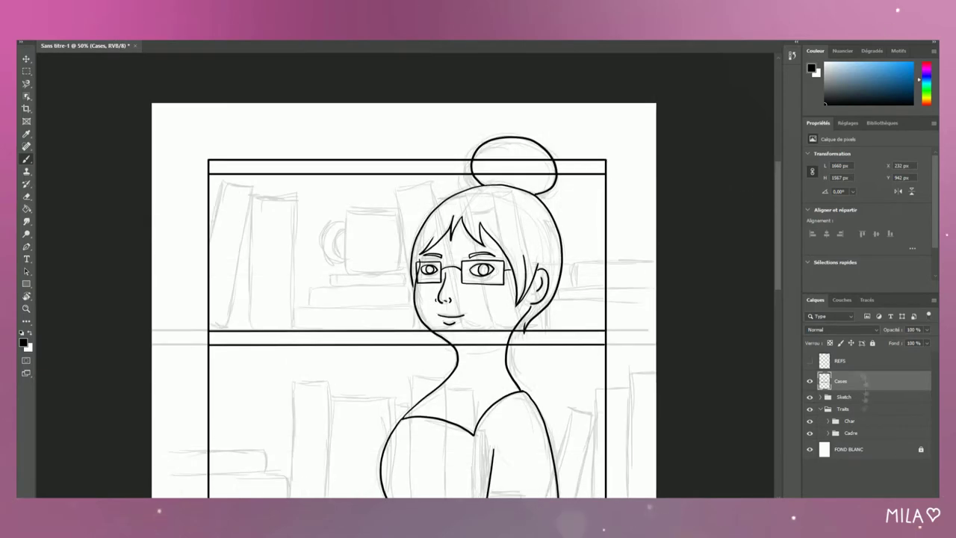
- Hide the Cadre group and add a new layer above Cases
key("ctrl+z")
key("ctrl+z")
key("ctrl+shift+alt+n")
- Ink the standing books, the stacked books and the mug on the top shelf, following the sketch
left_click_drag(222, 181, 208, 254)
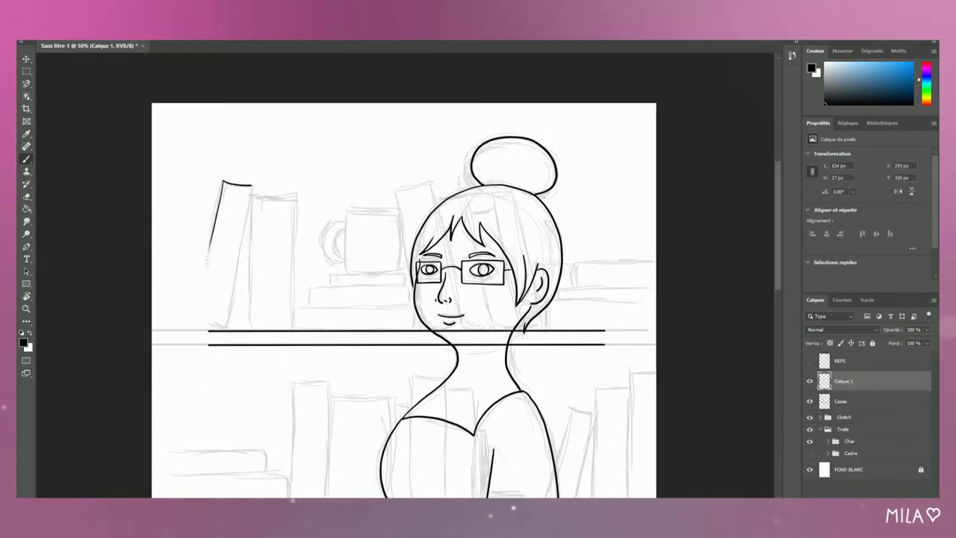
mouse_move(252, 187)
left_mouse_down()
mouse_move(237, 262)
mouse_move(193, 327)
mouse_move(224, 326)
left_mouse_up()
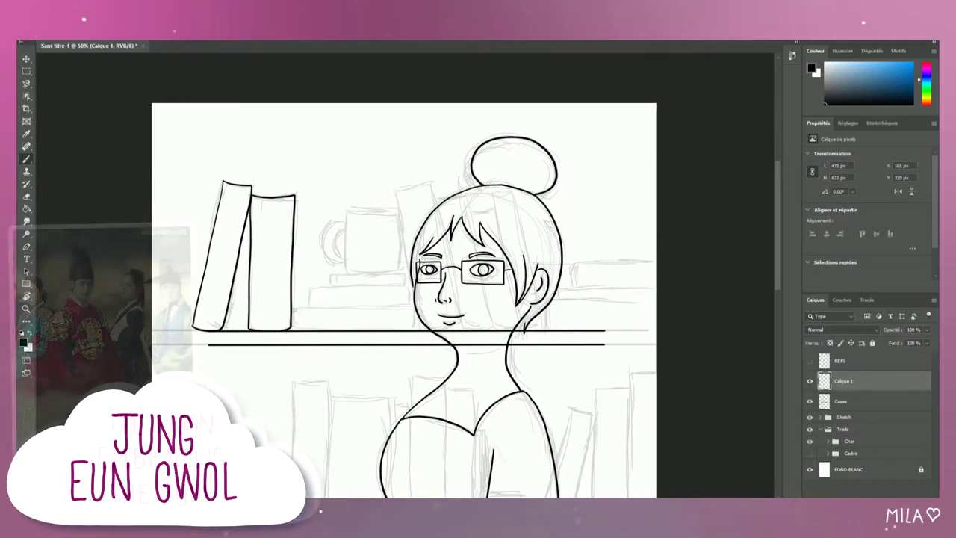
left_click_drag(291, 308, 413, 307)
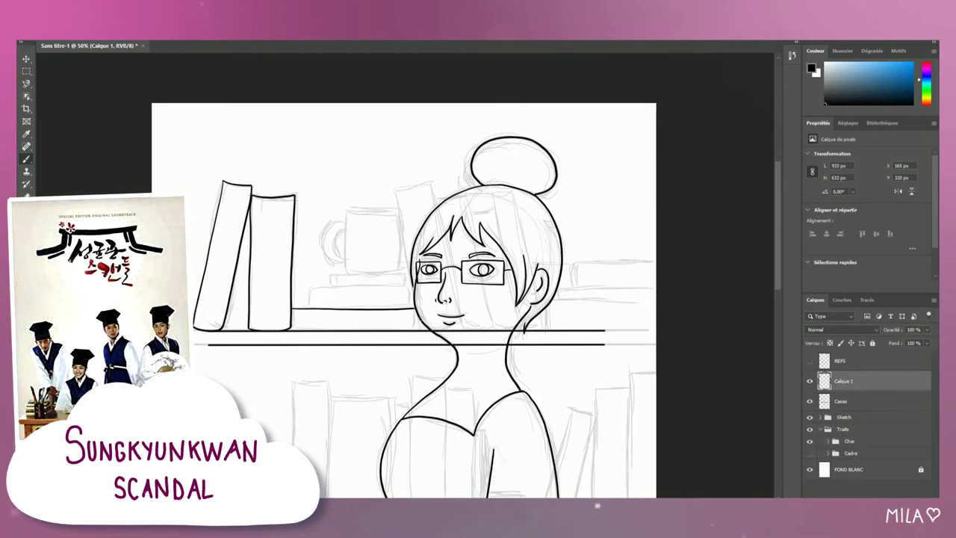
mouse_move(308, 308)
left_mouse_down()
mouse_move(308, 290)
mouse_move(413, 289)
left_mouse_up()
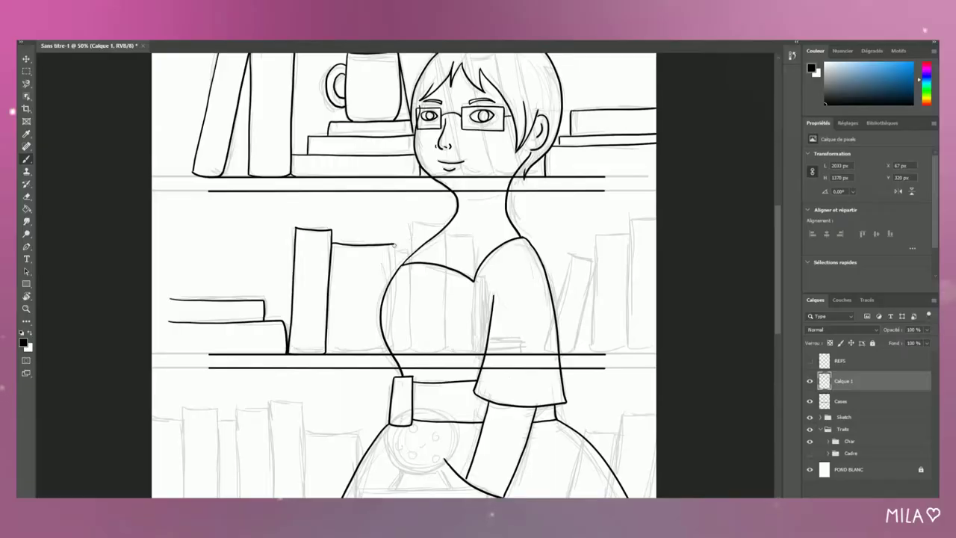
- Ink the remaining books on the middle and bottom shelves on both sides of the character, following the sketch
left_click_drag(395, 243, 395, 352)
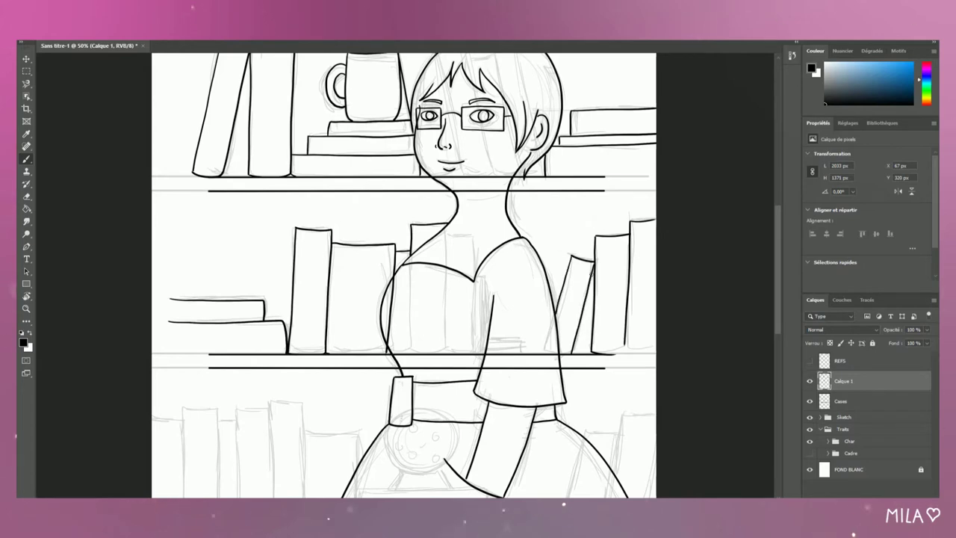
scroll(776, 307, "down", 3)
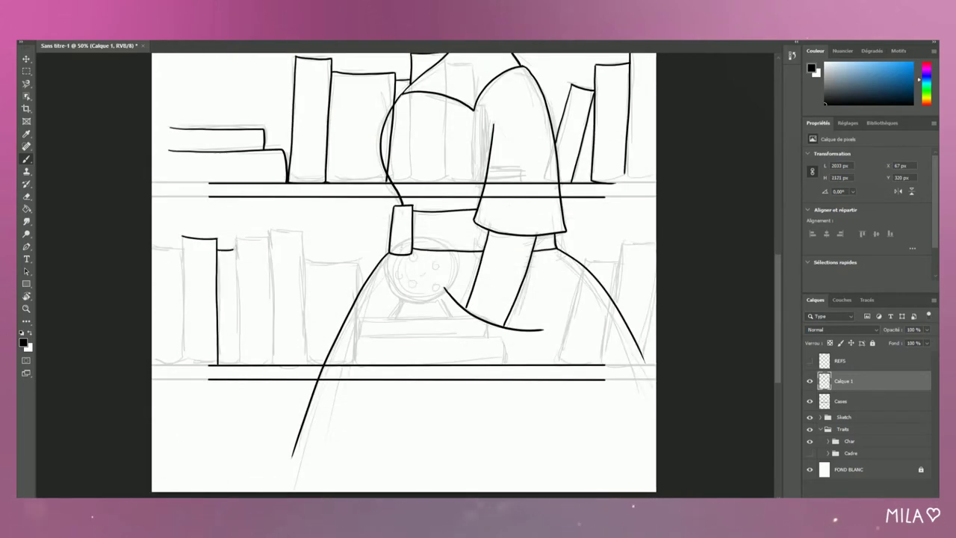
left_click_drag(235, 278, 234, 364)
left_click_drag(234, 238, 271, 348)
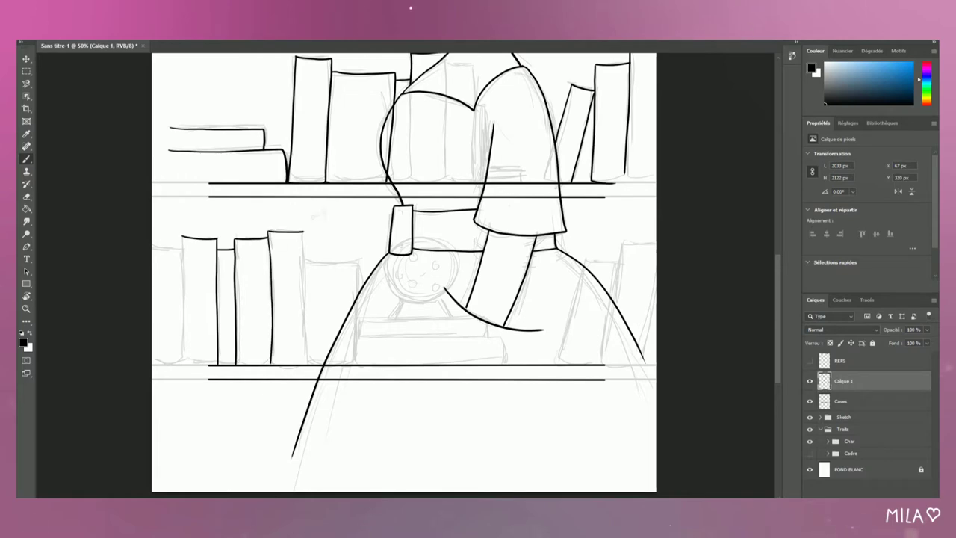
left_click_drag(586, 260, 611, 299)
left_click_drag(617, 298, 656, 243)
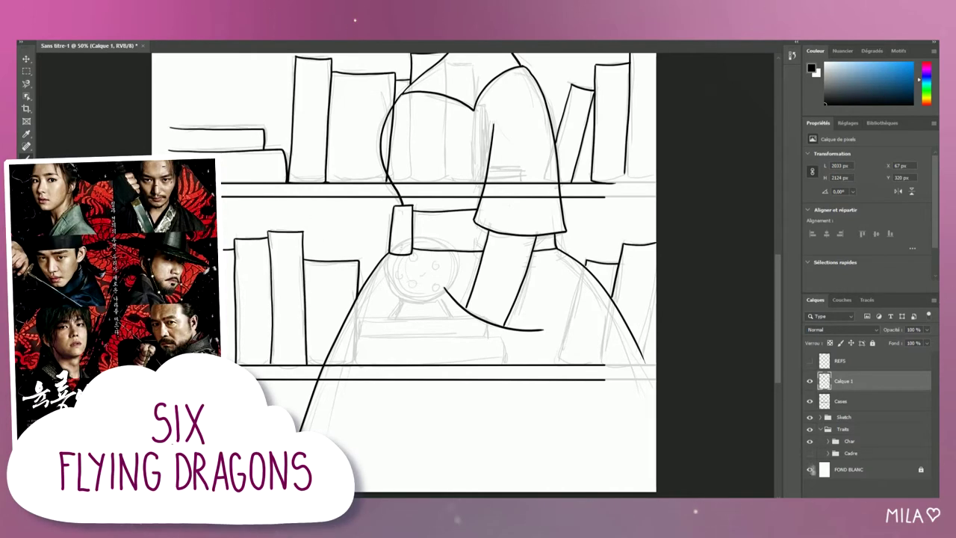
- Rename the book line layer as Books, with the Sketch group hidden and the Cadre group shown
double_click(848, 380)
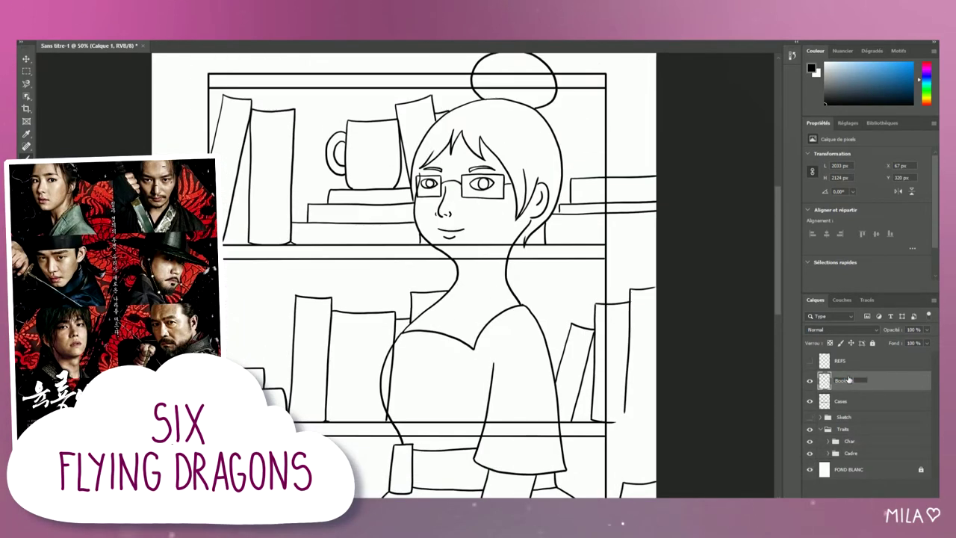
type("Books")
key("Return")
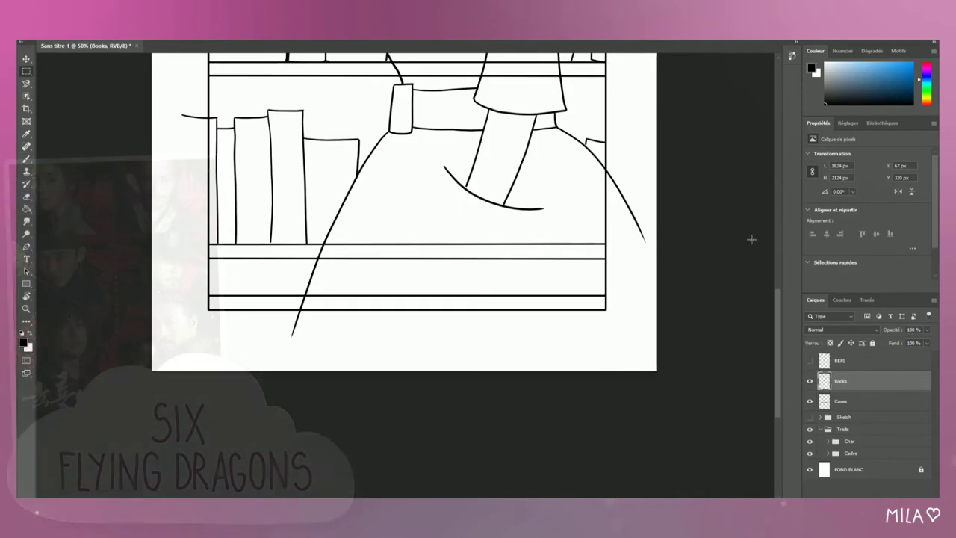
- Delete the skirt lines beyond the frame's right side and the book lines beyond its left side
left_click(842, 430)
left_click(828, 441)
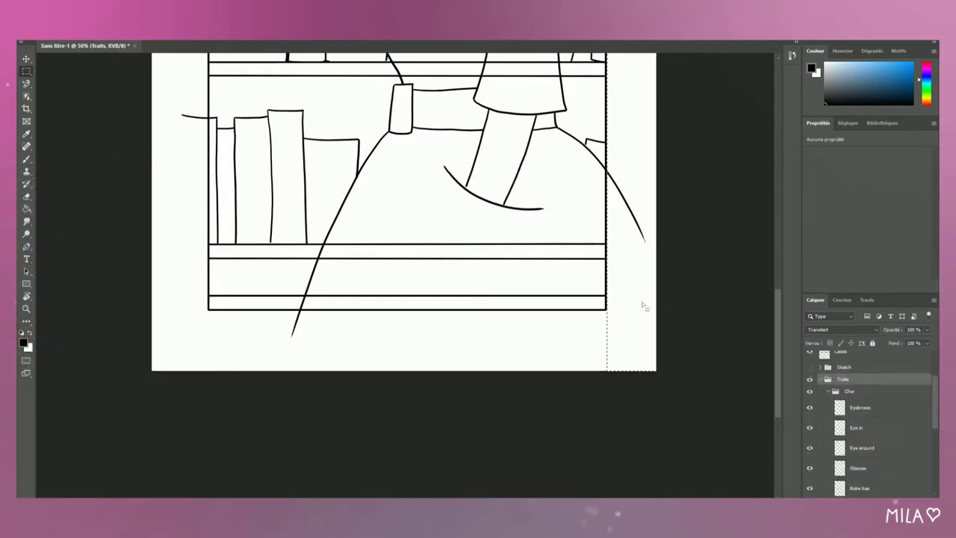
key("ctrl+minus")
scroll(50, 482, "up", 3)
scroll(866, 418, "up", 2)
left_click(841, 380)
left_click_drag(277, 71, 305, 446)
key("Delete")
- Delete the part of the skirt line on the Robe bas layer that extends past the frame's lower border
left_click(840, 401)
left_click(596, 349)
left_click_drag(290, 401, 290, 401)
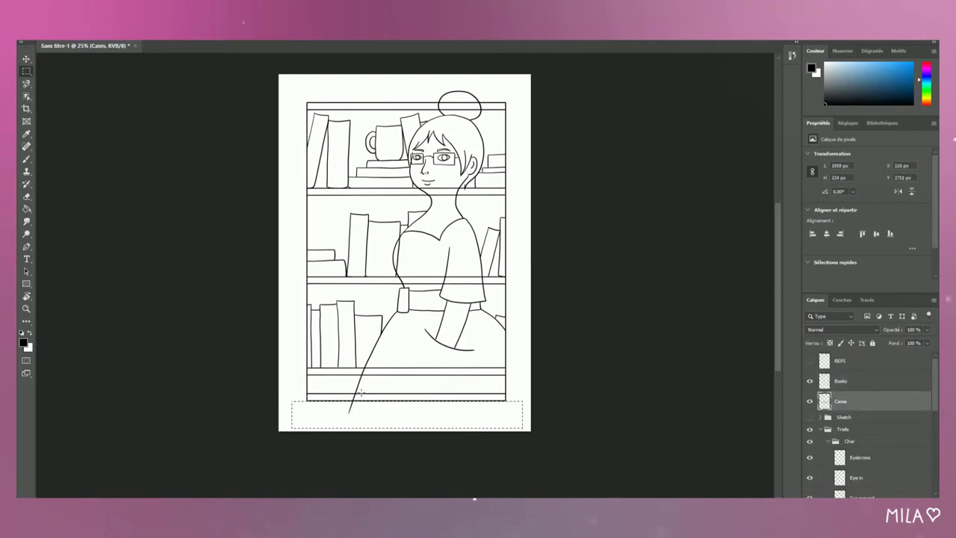
left_click_drag(366, 403, 366, 396)
scroll(931, 410, "down", 5)
left_click(829, 472)
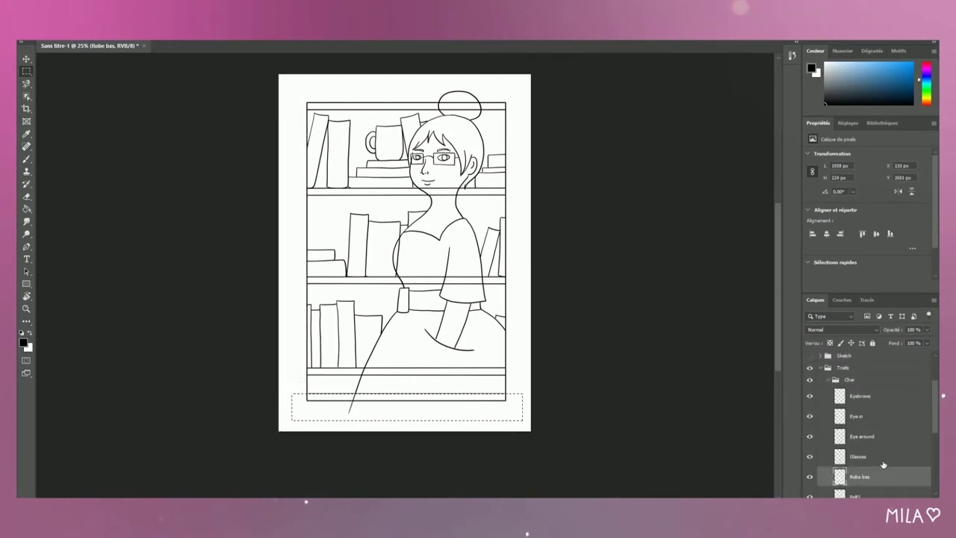
scroll(895, 418, "down", 2)
left_click(866, 468)
key("Delete")
key("ctrl+d")
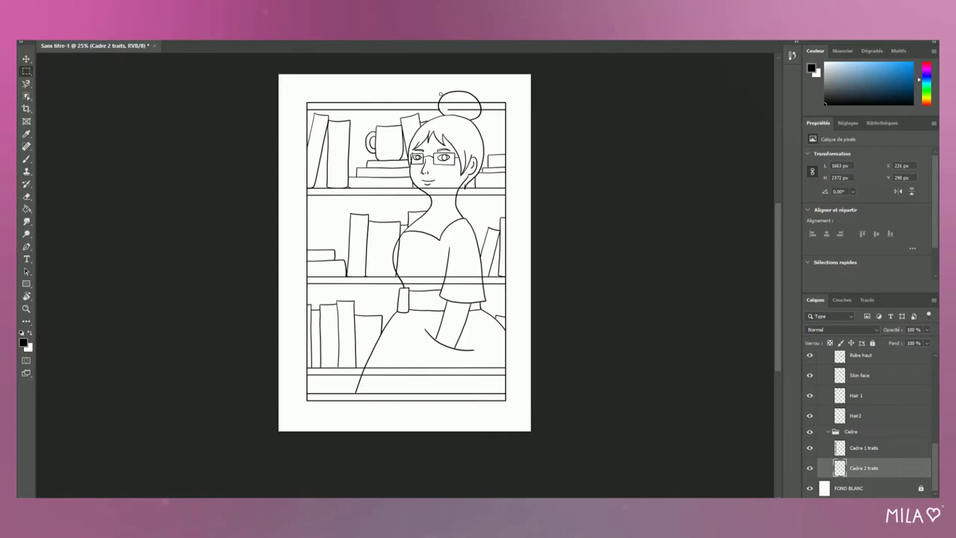
- Erase the frame lines that cross the hair bun on the Cadre 1 traits and Cadre 2 traits layers
key("z")
left_click(463, 89)
left_click(409, 121, "ctrl")
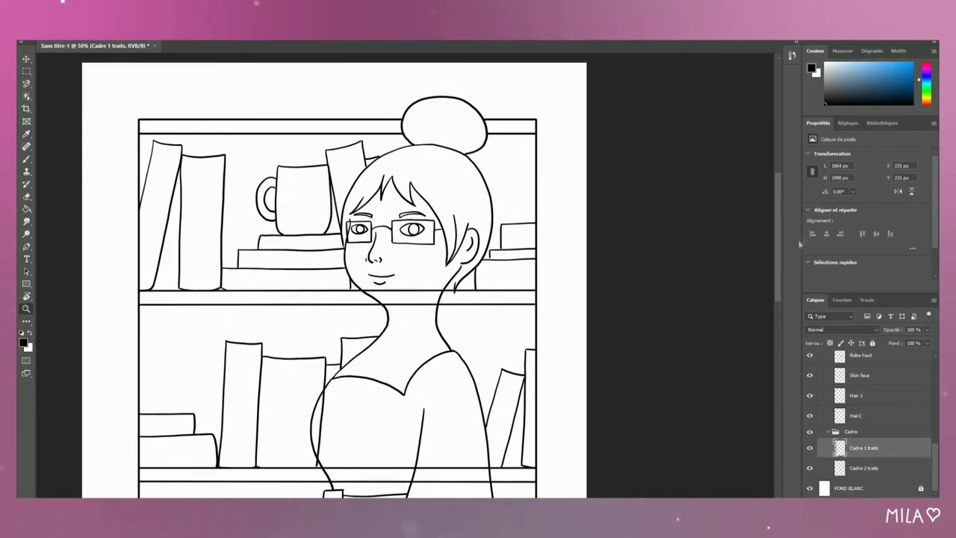
scroll(335, 277, "down", 2)
- Erase the shelf and book lines that run through the character's head, neck and torso on the Cases and Books layers
scroll(896, 403, "up", 5)
left_click(896, 381)
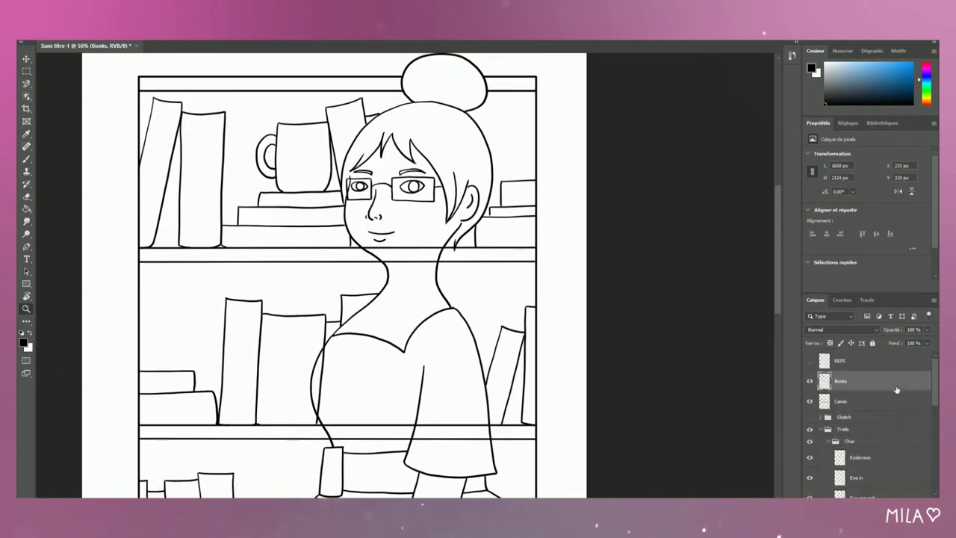
left_click(859, 401)
scroll(340, 282, "down", 6)
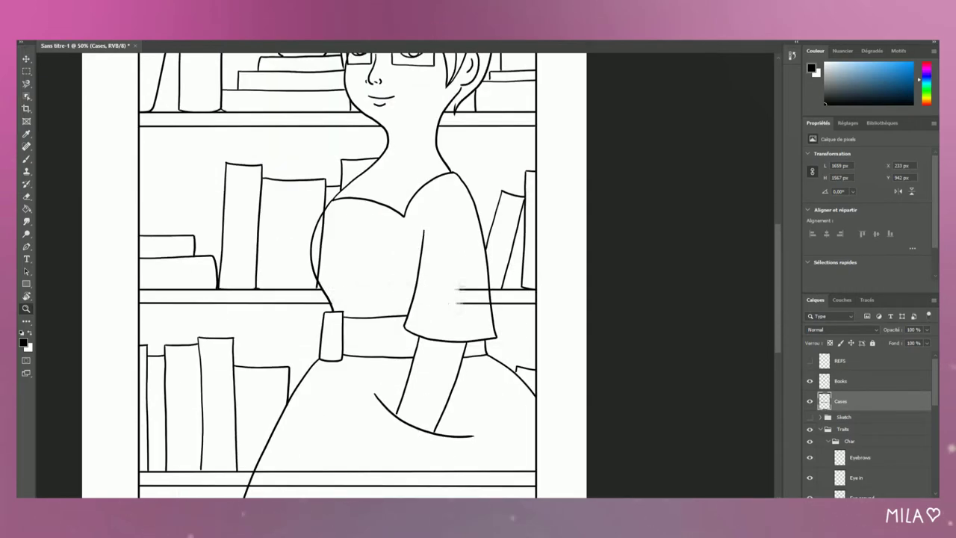
key("alt+bracketright")
left_click(346, 472, "ctrl")
- Erase the bottom shelf lines that cross the skirt on the Cases layer
scroll(347, 472, "down", 7)
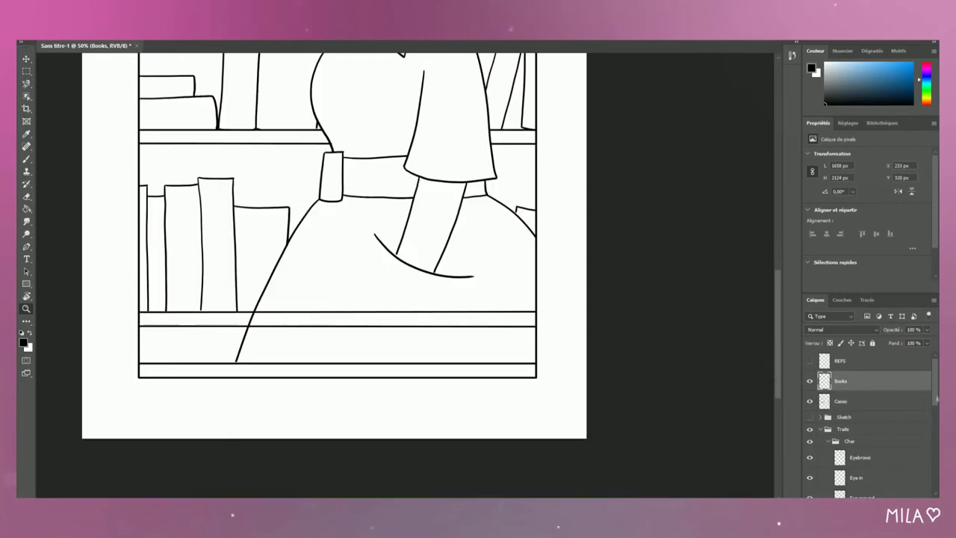
left_click(261, 312, "ctrl")
left_click_drag(256, 319, 537, 318)
key("ctrl+minus")
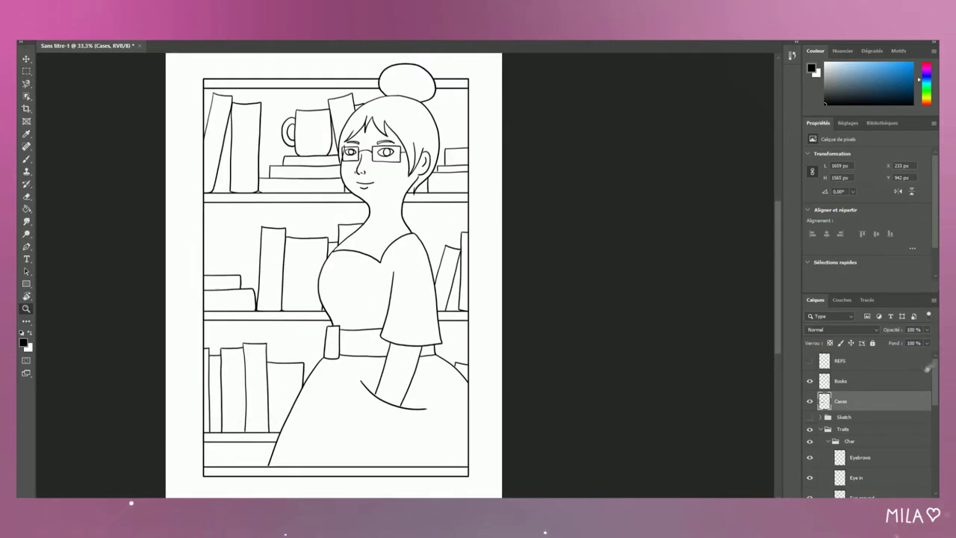
- Group the Books and Cases line layers in a new group named Bookcase and collapse the Char group
left_click(859, 382, "shift")
key("ctrl+g")
double_click(849, 376)
left_click(829, 413)
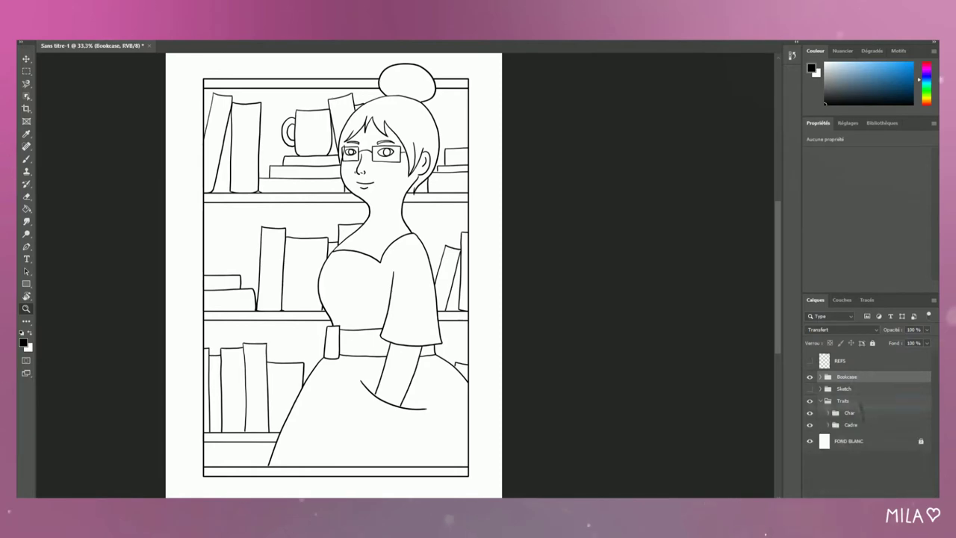
- Move the Bookcase group into the Traits group and place the collapsed Traits group above Sketch
left_click_drag(848, 376, 851, 427)
left_click(821, 389)
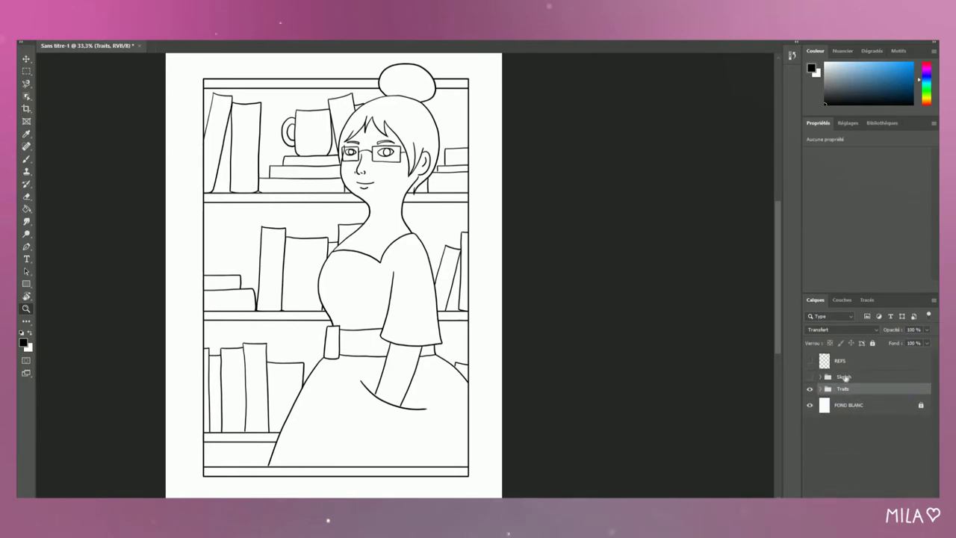
left_click_drag(844, 388, 845, 371)
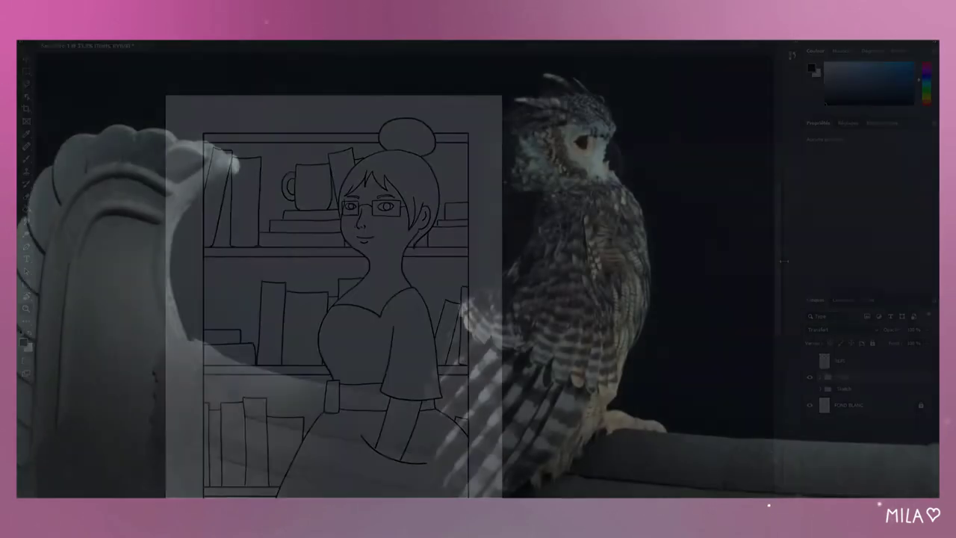
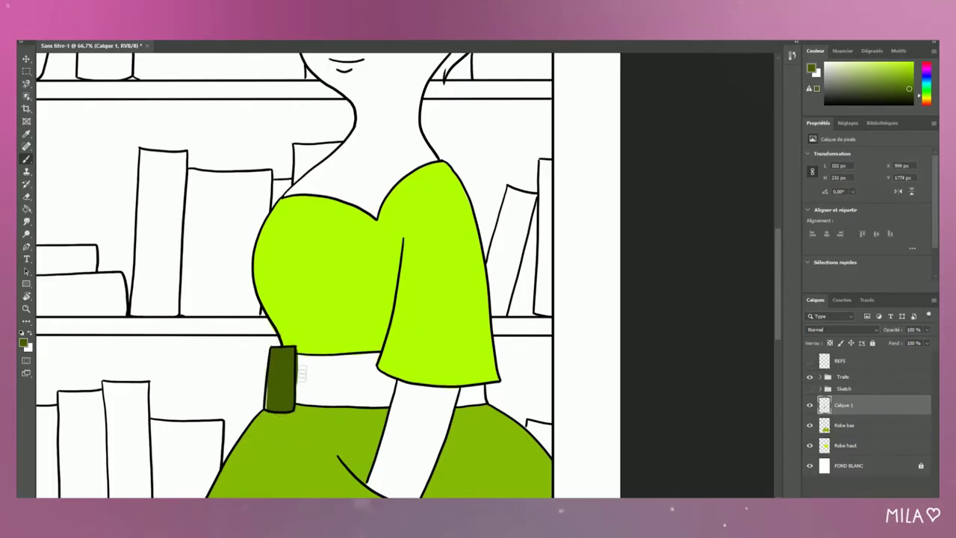
- Paint the belt buckle in pale yellow-green and rename its layer as Belt2
left_click_drag(308, 366, 282, 377)
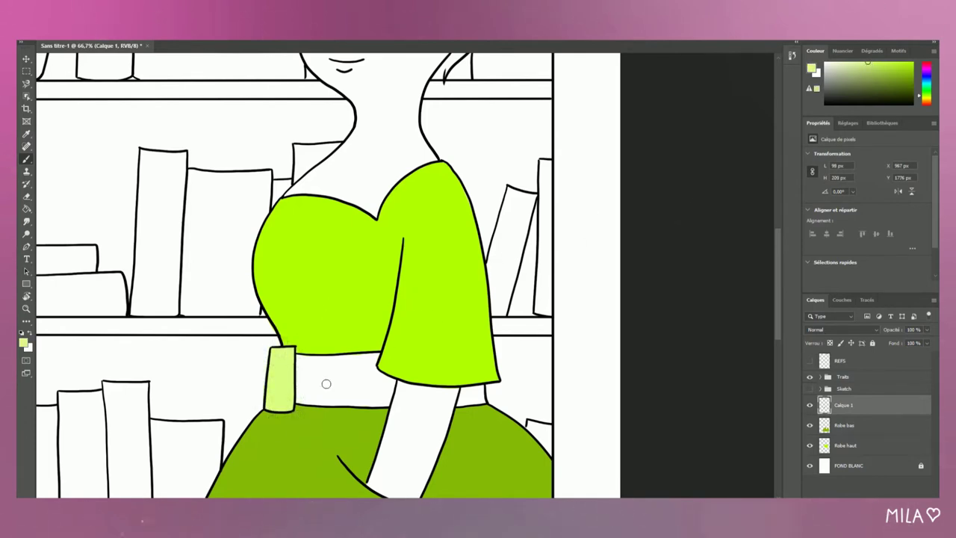
type("2")
key("Return")
- Paint the belt band in muted green and the face and neck skin in pale green, each on its own layer
key("ctrl+shift+alt+n")
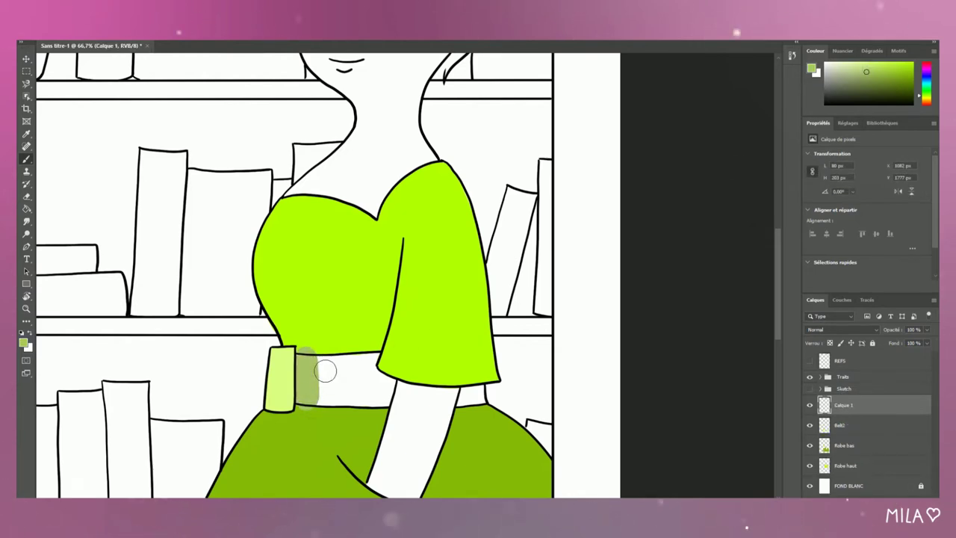
mouse_move(325, 370)
left_mouse_down()
mouse_move(383, 368)
mouse_move(360, 379)
left_mouse_up()
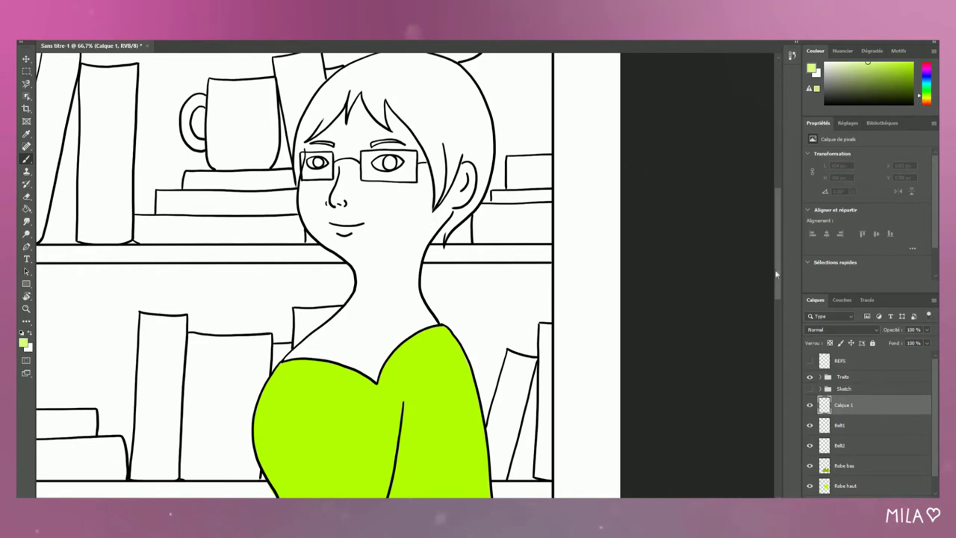
mouse_move(351, 100)
left_mouse_down()
mouse_move(407, 146)
mouse_move(448, 213)
mouse_move(403, 262)
mouse_move(321, 149)
mouse_move(359, 269)
mouse_move(363, 309)
mouse_move(350, 351)
mouse_move(407, 345)
left_mouse_up()
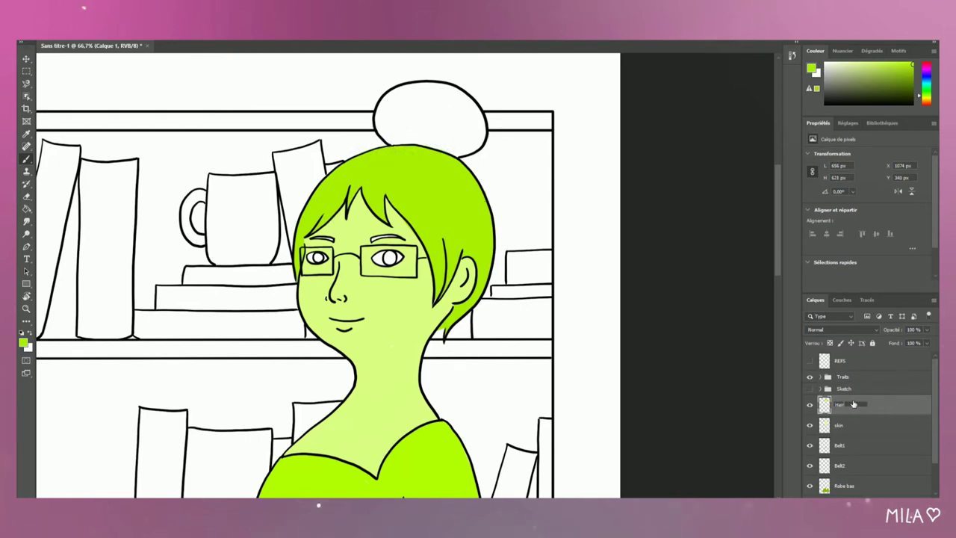
- Paint the eyebrows in the bright green of the hair, keep the colour inside their outlines, and rename the layer as Brows
left_click_drag(328, 235, 343, 232)
left_click_drag(371, 233, 405, 231)
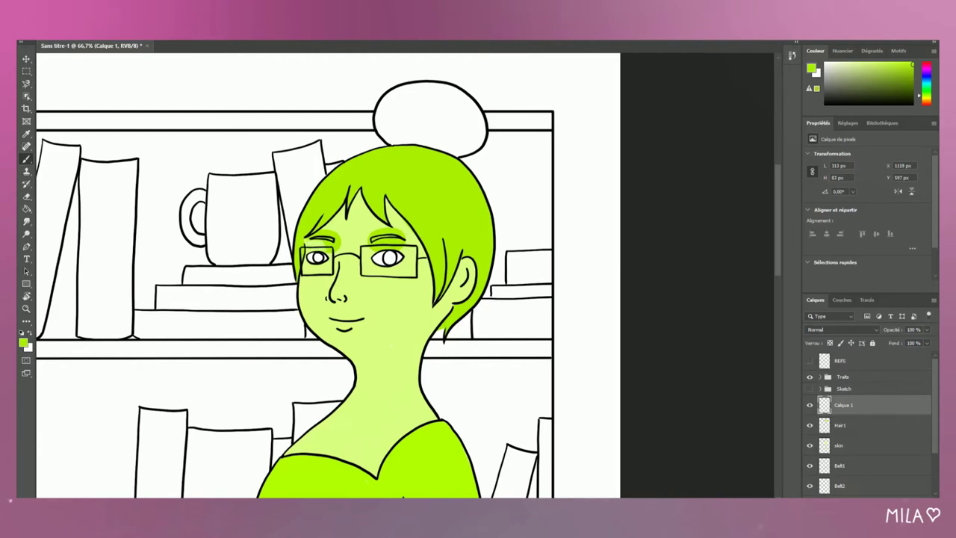
key("ctrl+z")
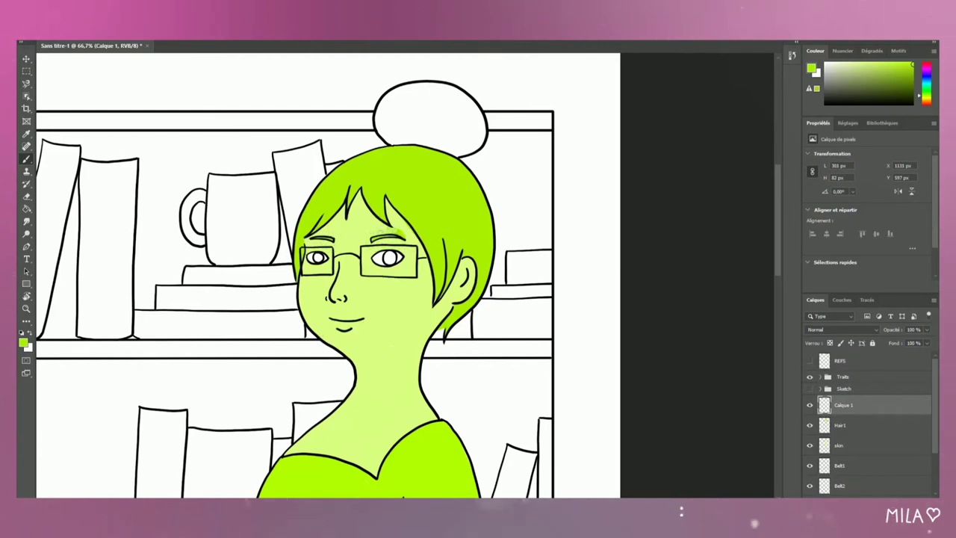
left_click(840, 425)
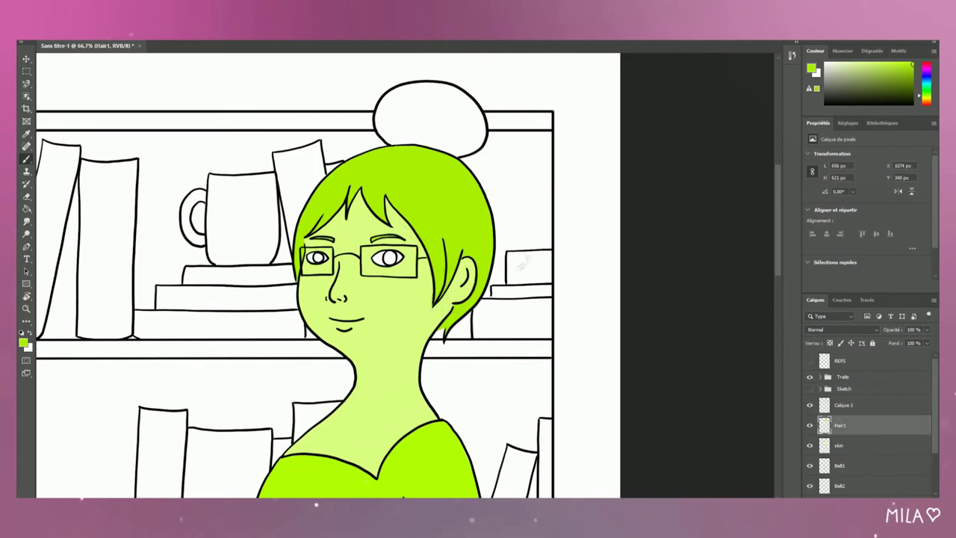
left_click(843, 407)
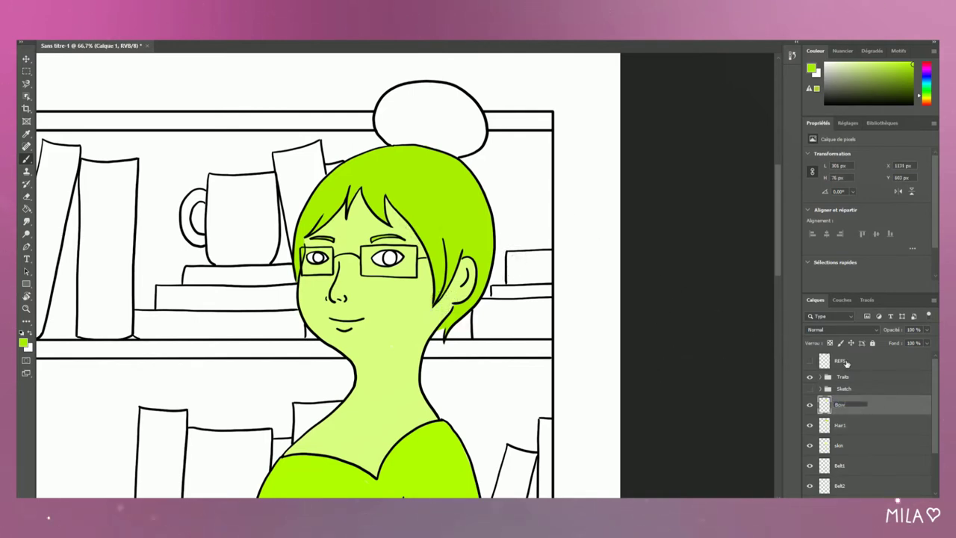
- Paint the hair bun in a lighter green on a new layer and rename that layer as Hair2
key("ctrl+shift+alt+n")
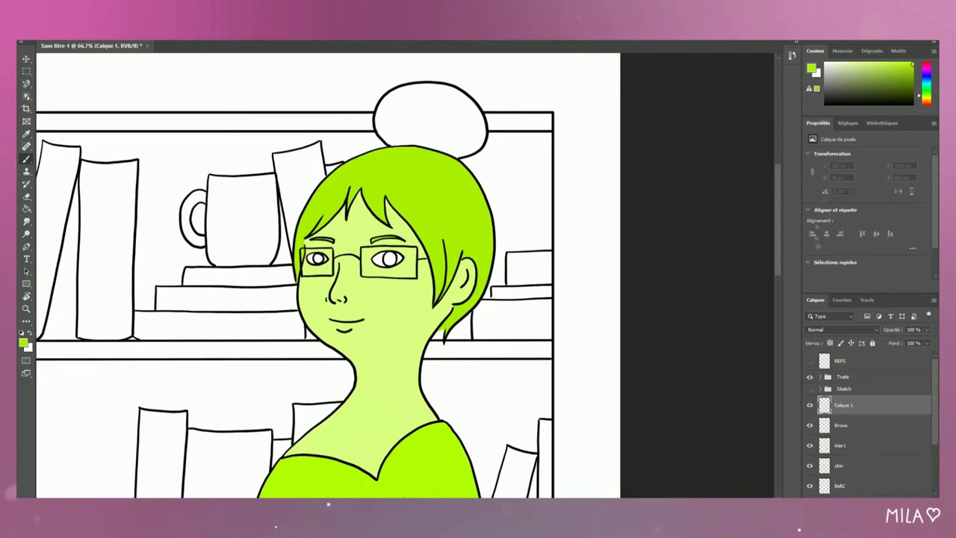
left_click(399, 135)
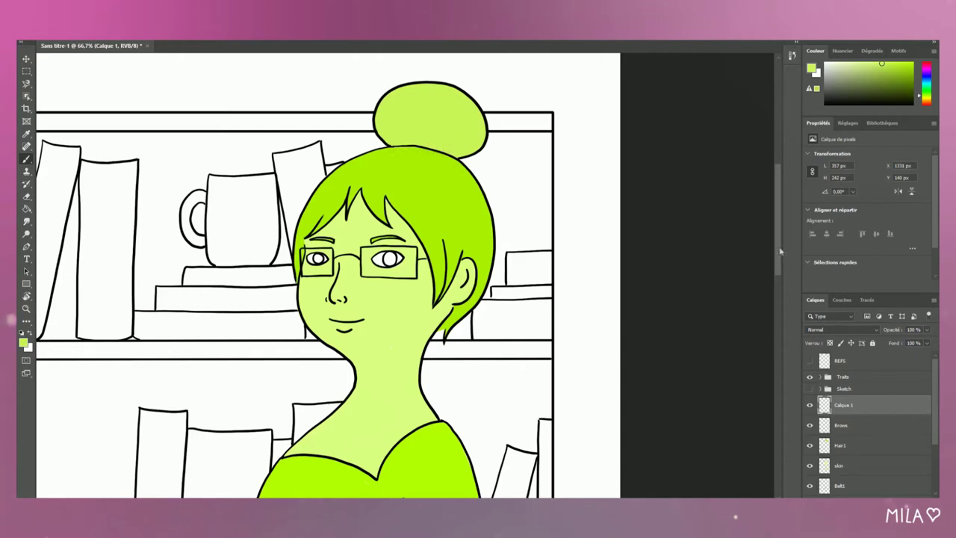
scroll(779, 252, "down", 2)
double_click(861, 403)
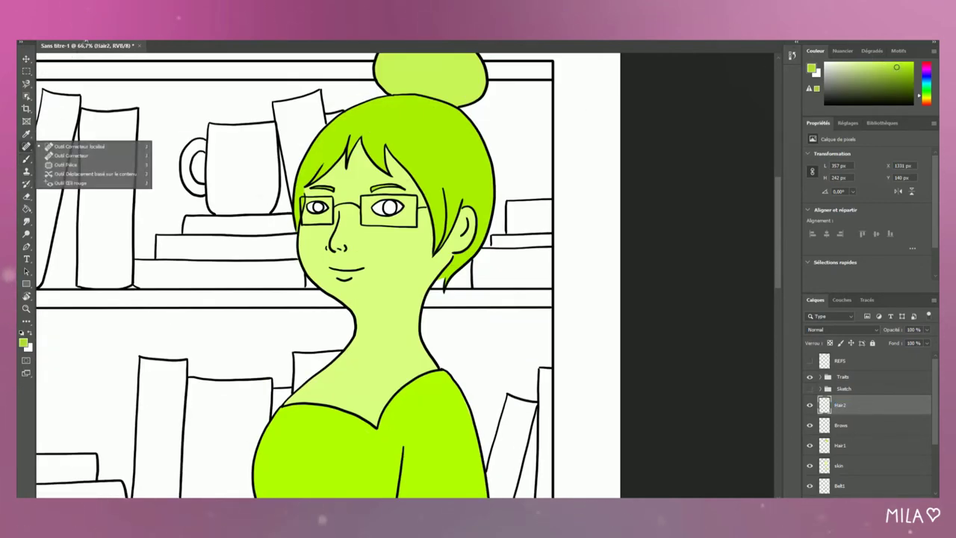
right_click(91, 54)
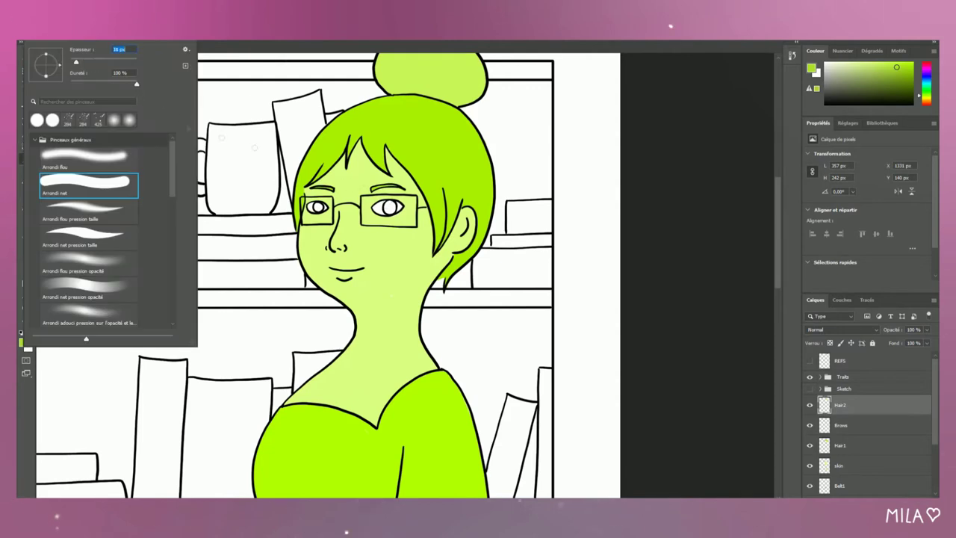
key("Return")
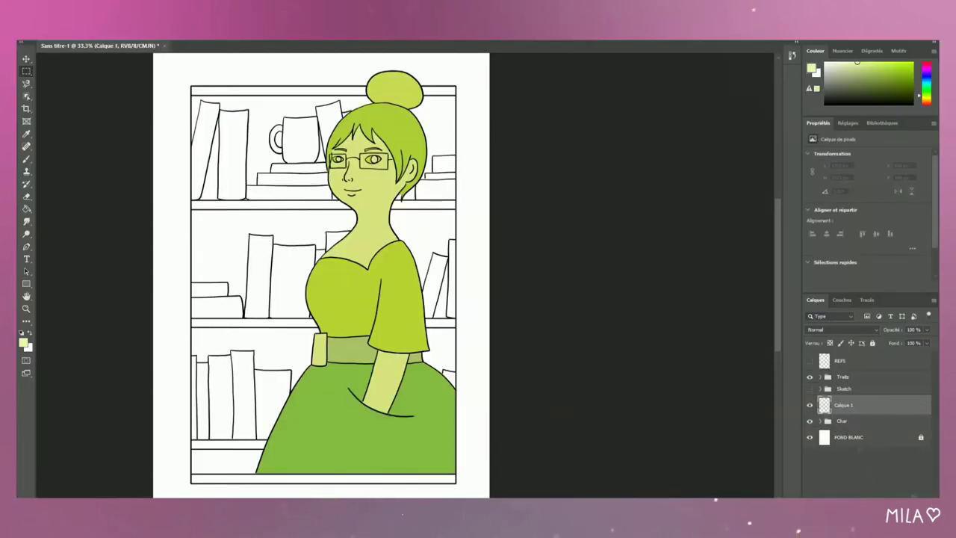
- Delete the empty Calque 1 layer and nest the Char colour group in a new group named Colours
left_click(875, 401)
left_click(913, 316)
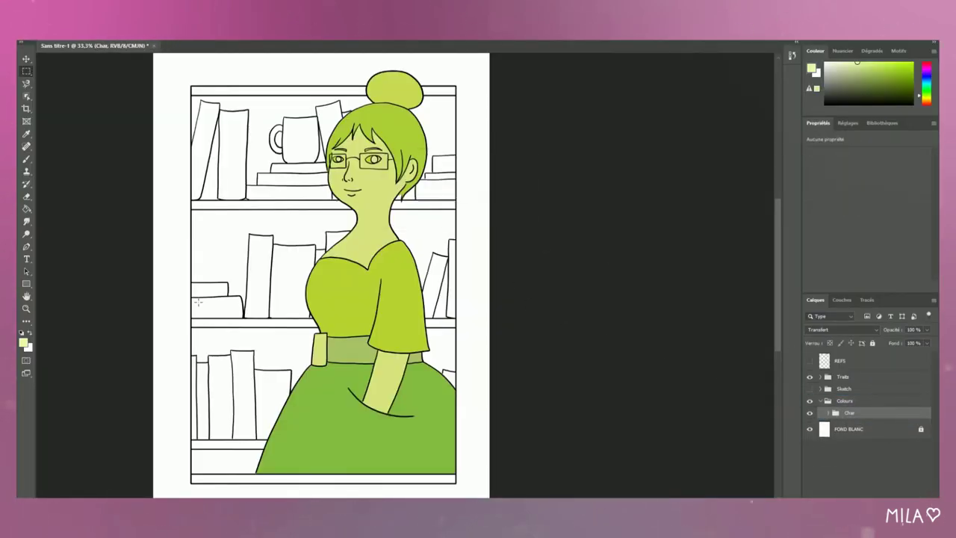
- Fill the page margins around the frame with green on a new layer below the Char group inside Colours
left_click_drag(149, 84, 541, 123)
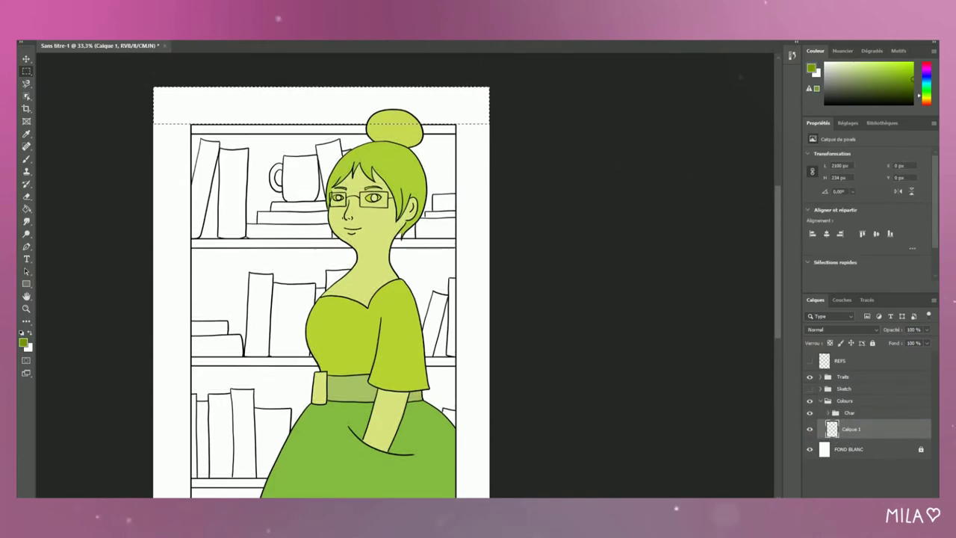
key("ctrl+plus")
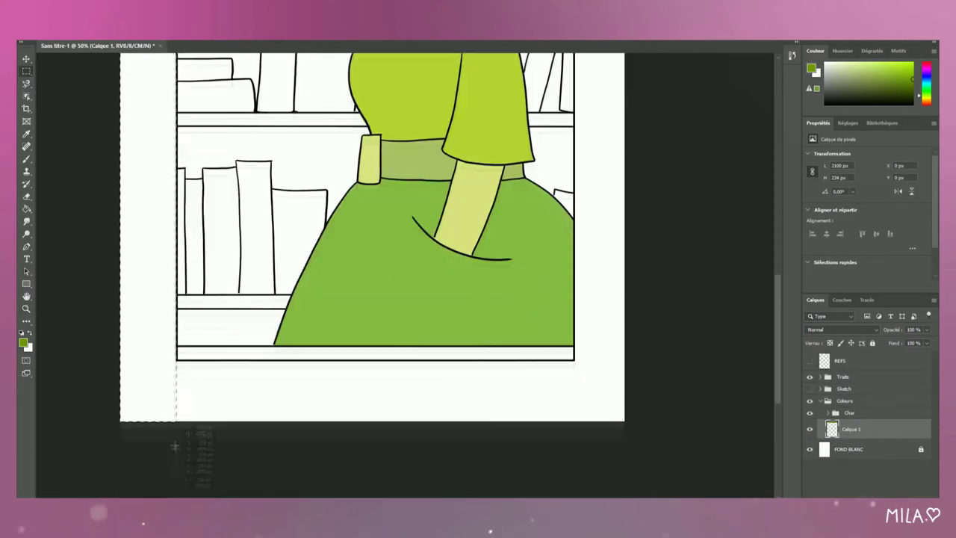
left_click_drag(624, 422, 92, 361)
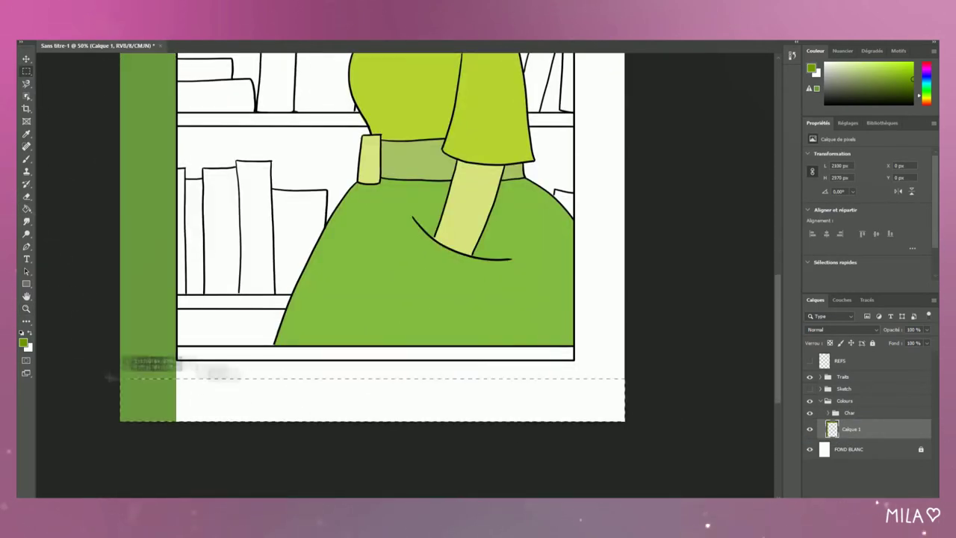
key("g")
left_click(374, 392)
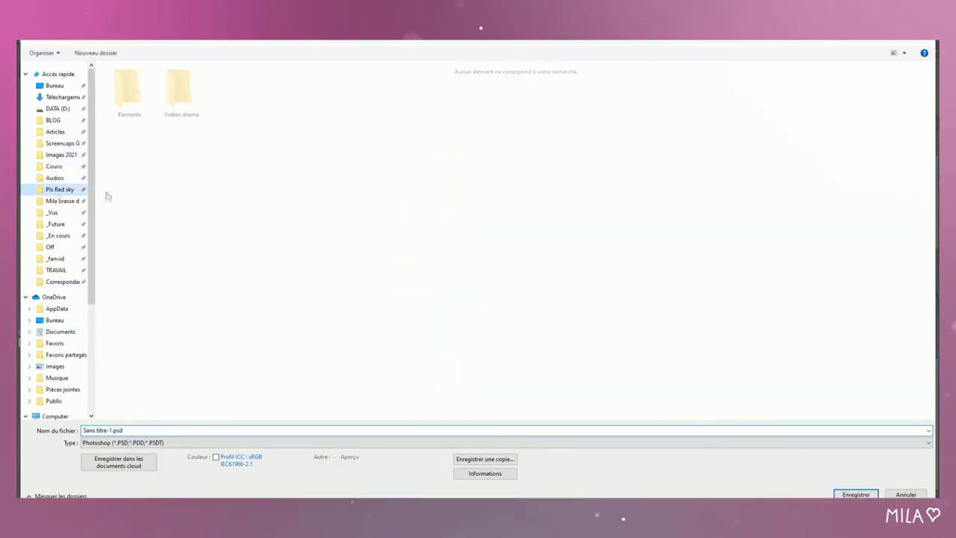
- Save the drawing as Dessin.psd in a new folder named Pics, with maximised compatibility
left_click(100, 52)
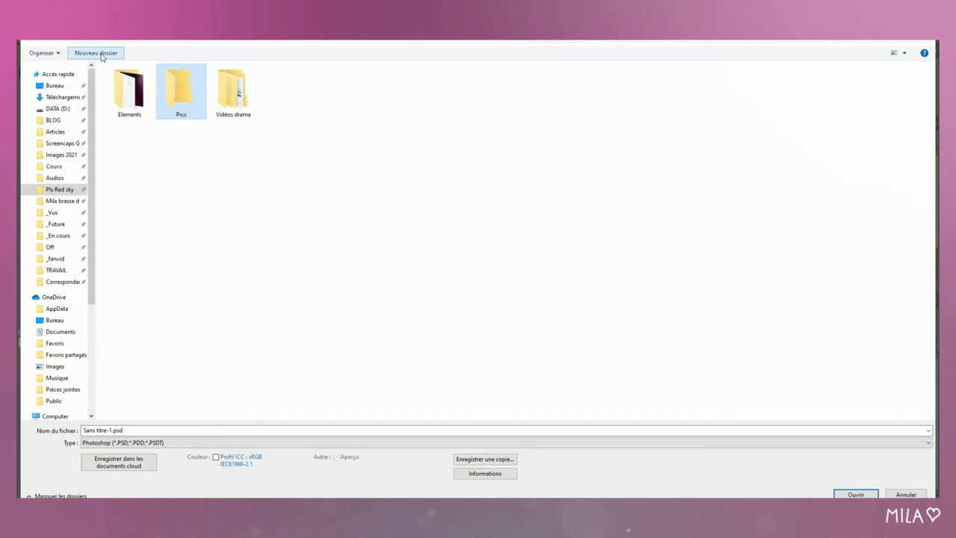
key("Return")
key("Return")
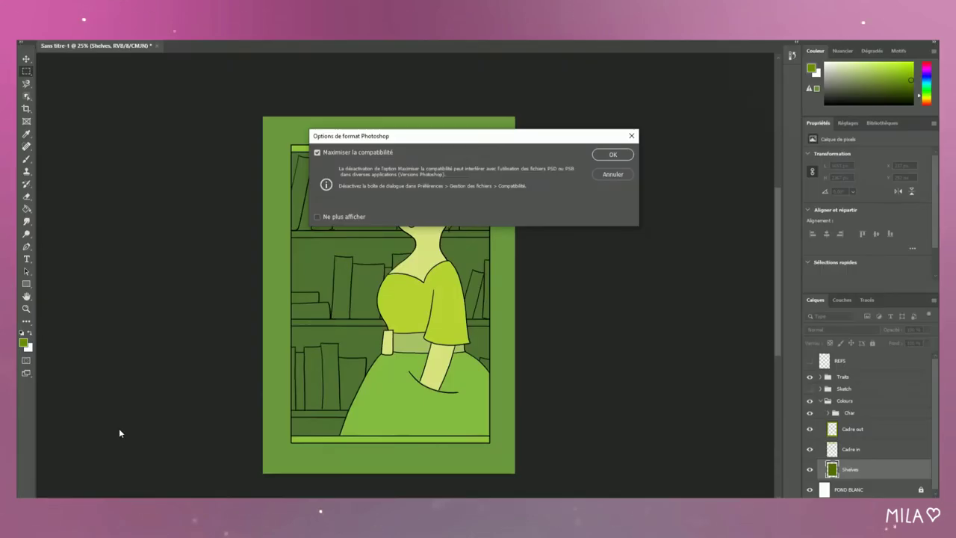
key("Return")
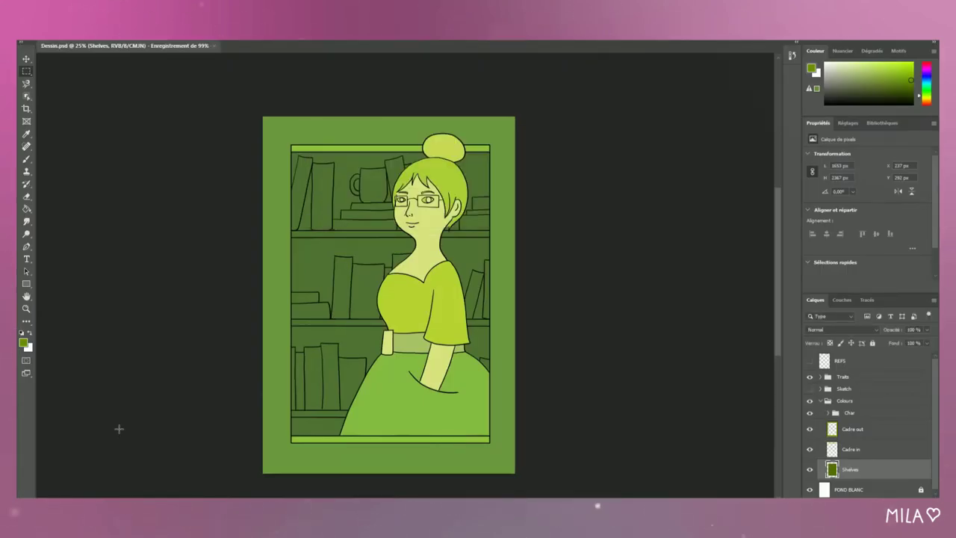
- Group the Cadre out and Cadre in layers inside Colours and name the new group Cadre
left_click(926, 80)
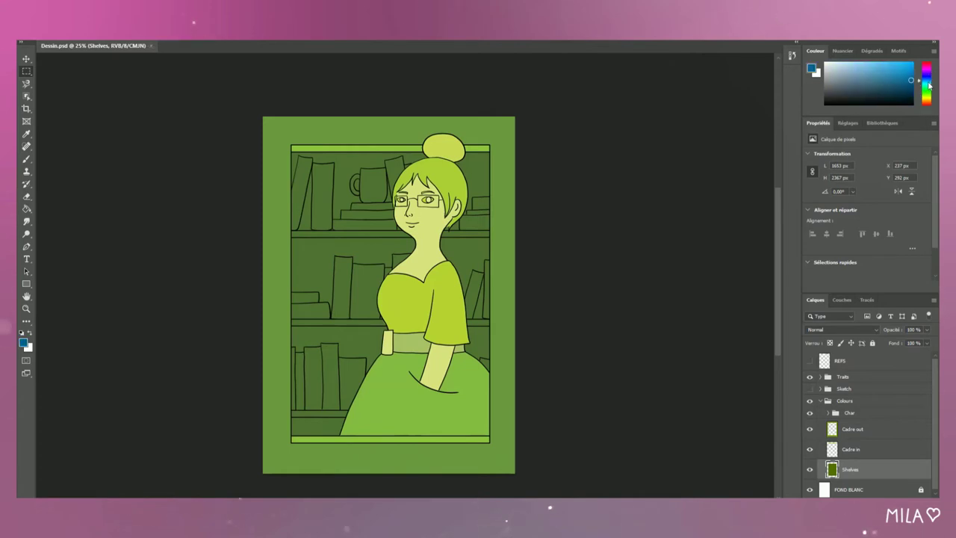
left_click(874, 361)
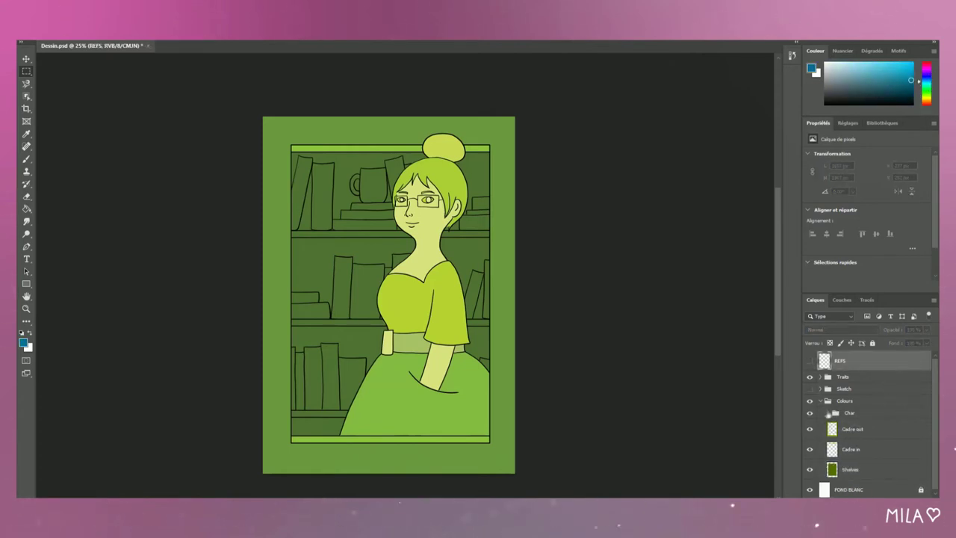
left_click(851, 428)
left_click(852, 449, "shift")
key("ctrl+g")
double_click(855, 424)
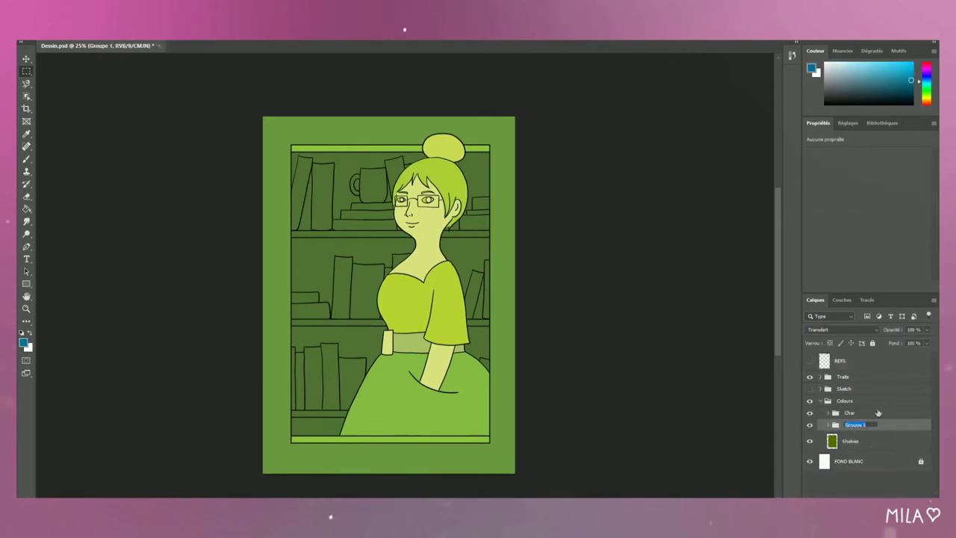
- With the Colours group hidden and the REFS layer visible, paint overlapping swatches in several blues and teals over the upper-left bookshelves
left_click(809, 401)
left_click(820, 401)
left_click(810, 361)
left_click(874, 361)
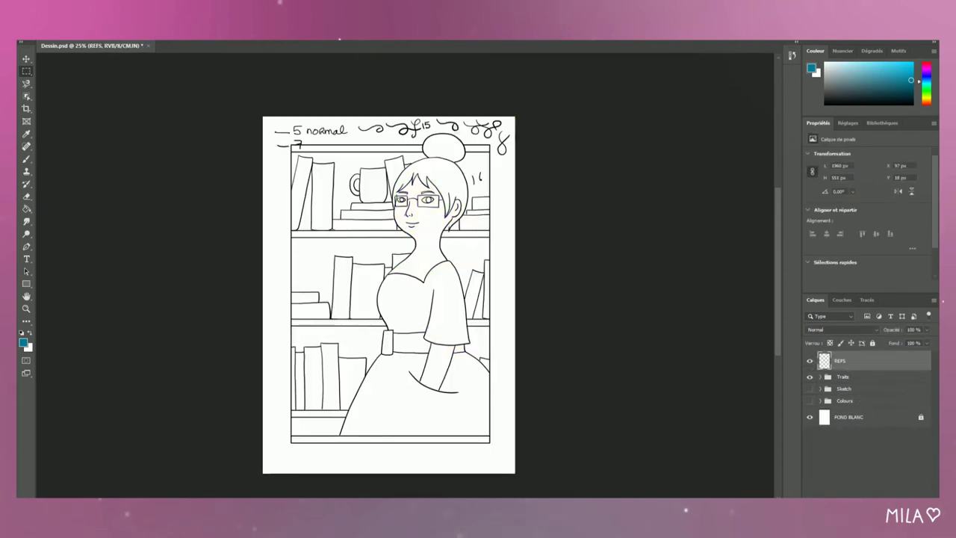
right_click(251, 99)
left_click_drag(295, 176, 283, 190)
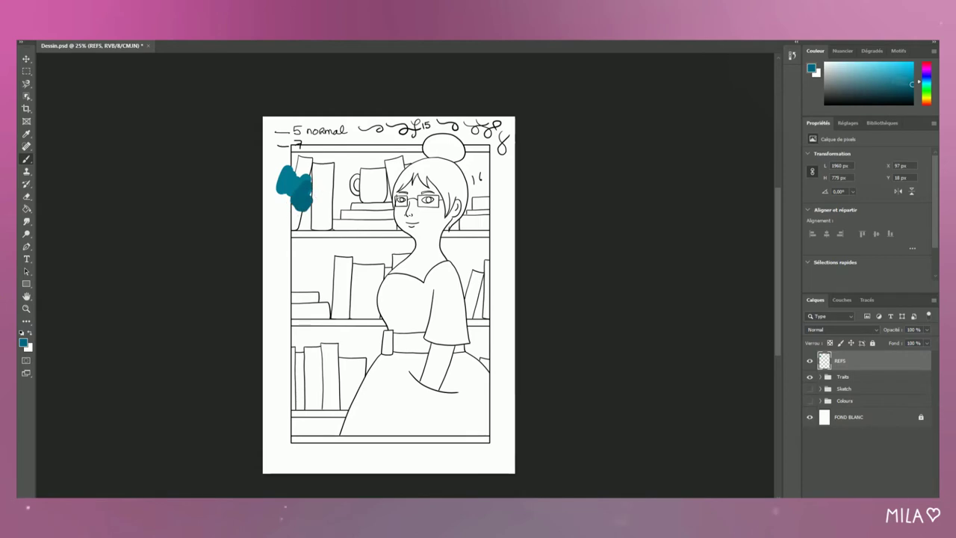
mouse_move(306, 187)
left_mouse_down()
mouse_move(329, 212)
mouse_move(352, 201)
left_mouse_up()
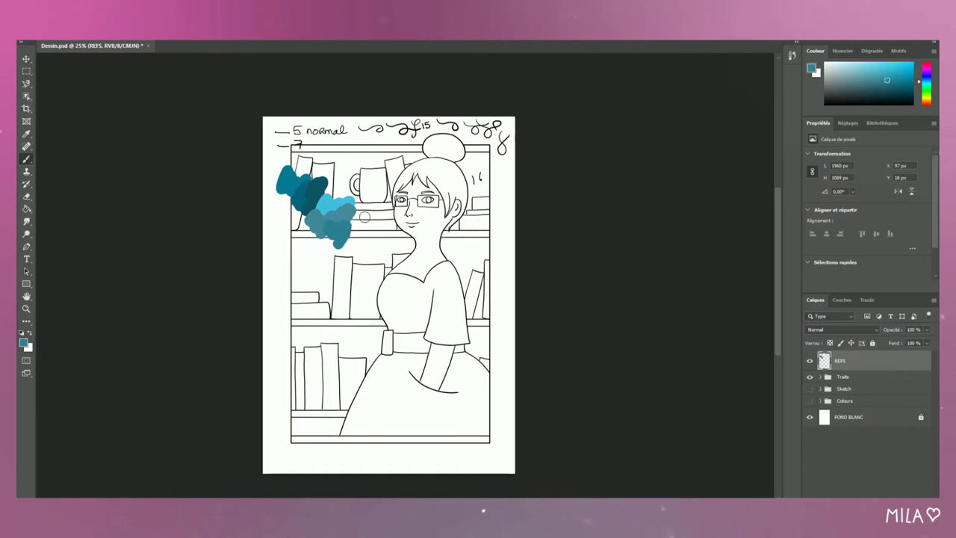
mouse_move(312, 233)
left_mouse_down()
mouse_move(326, 249)
mouse_move(337, 243)
left_mouse_up()
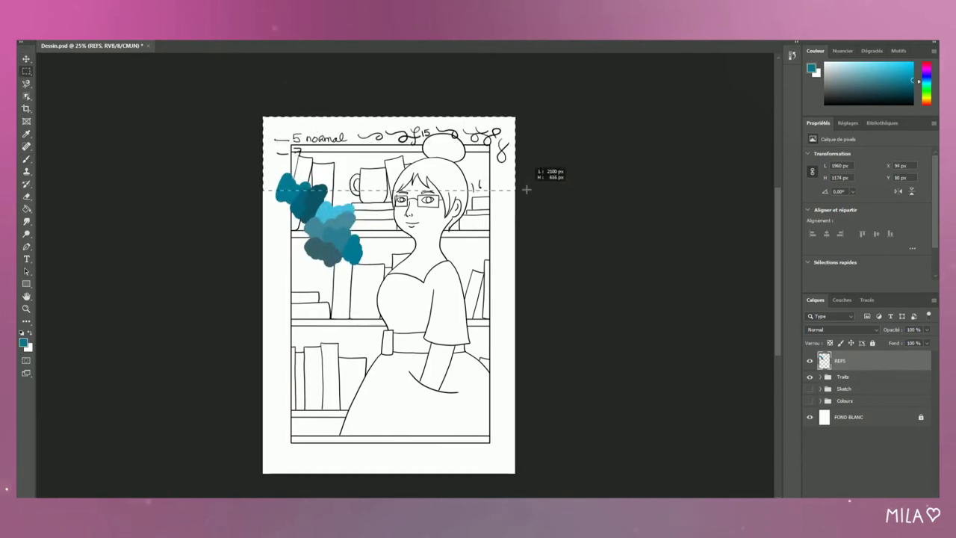
- Delete the handwritten brush notes along the page top on REFS and move the blue swatches into the page's upper-left corner
left_click_drag(526, 190, 528, 149)
key("Delete")
key("ctrl+d")
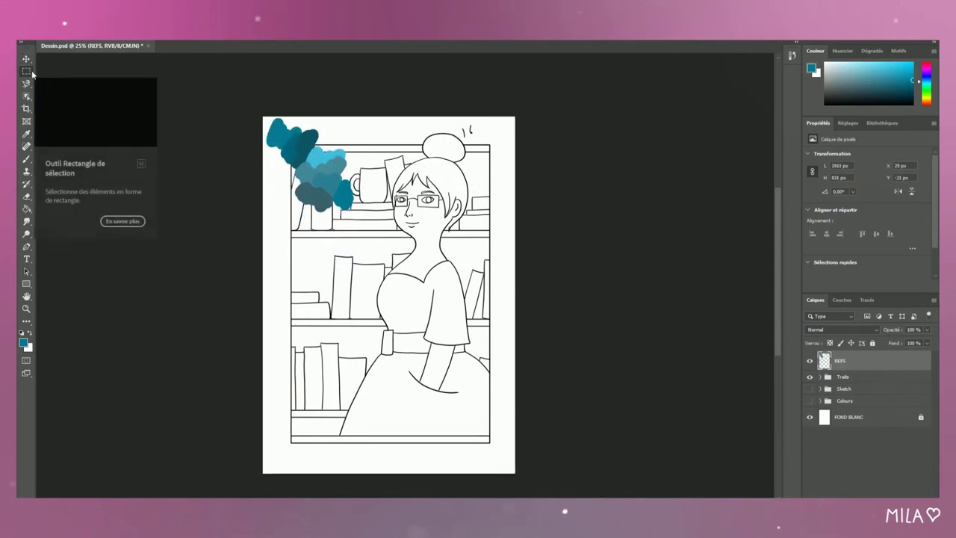
key("Return")
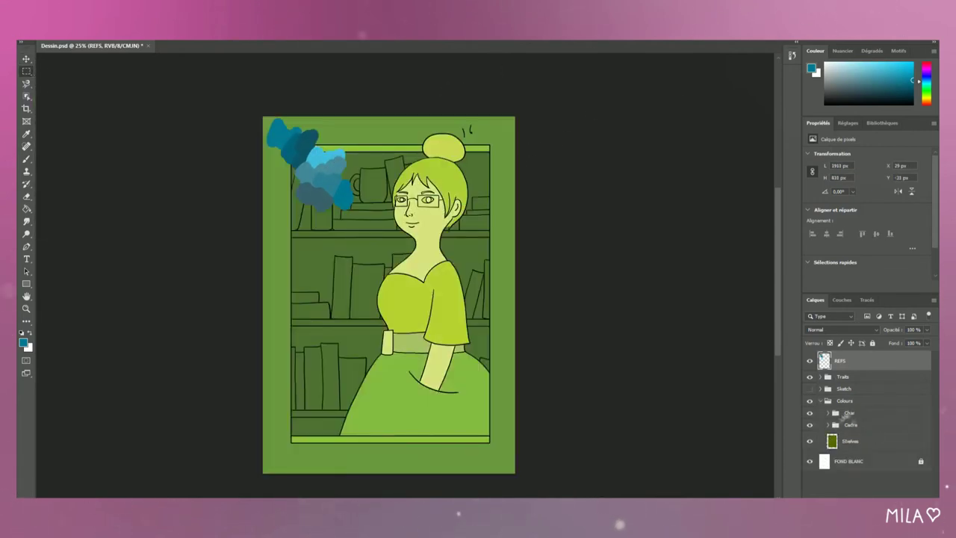
- Add a new layer clipped to Robe haut in the Char group and fill it with white
left_click(834, 413)
scroll(858, 433, "down", 3)
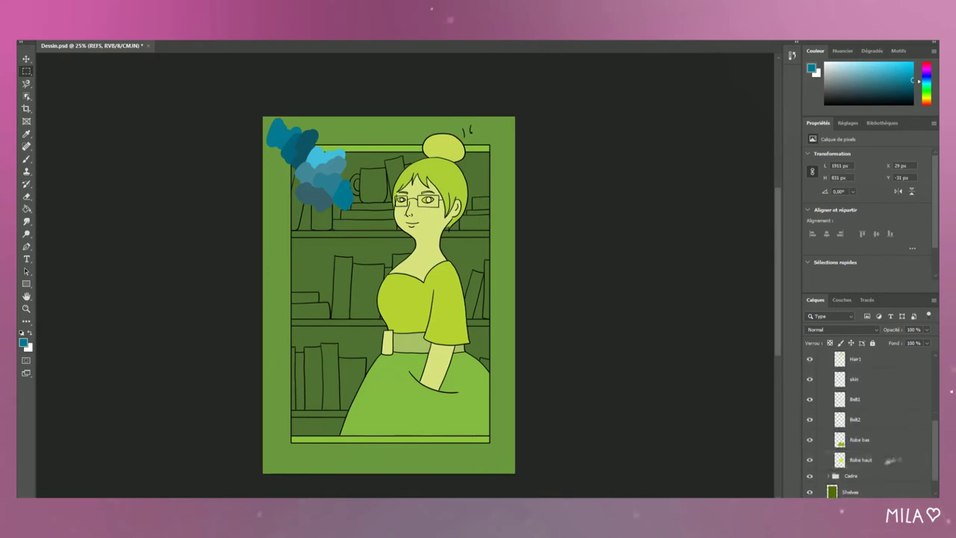
key("ctrl+shift+alt+n")
right_click(868, 461)
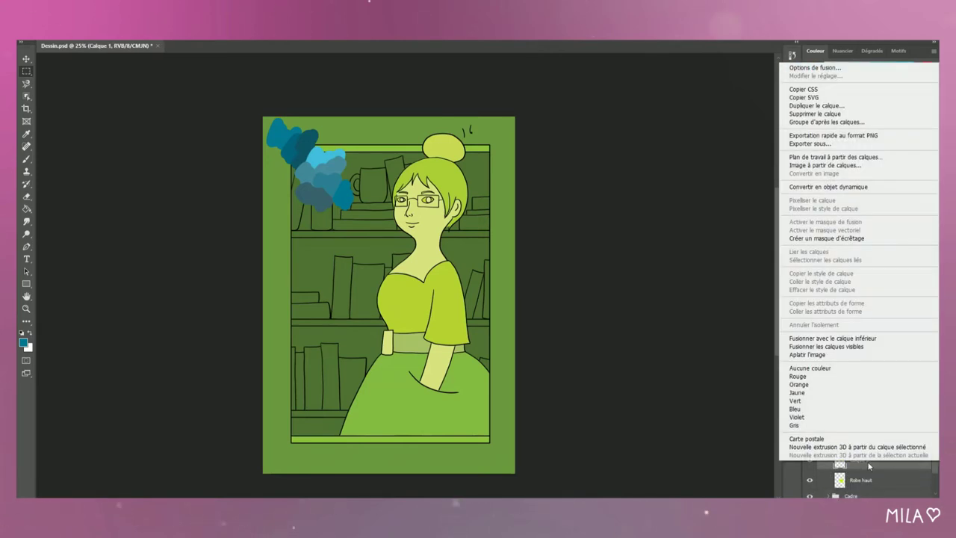
left_click(862, 240)
key("x")
key("g")
key("alt+BackSpace")
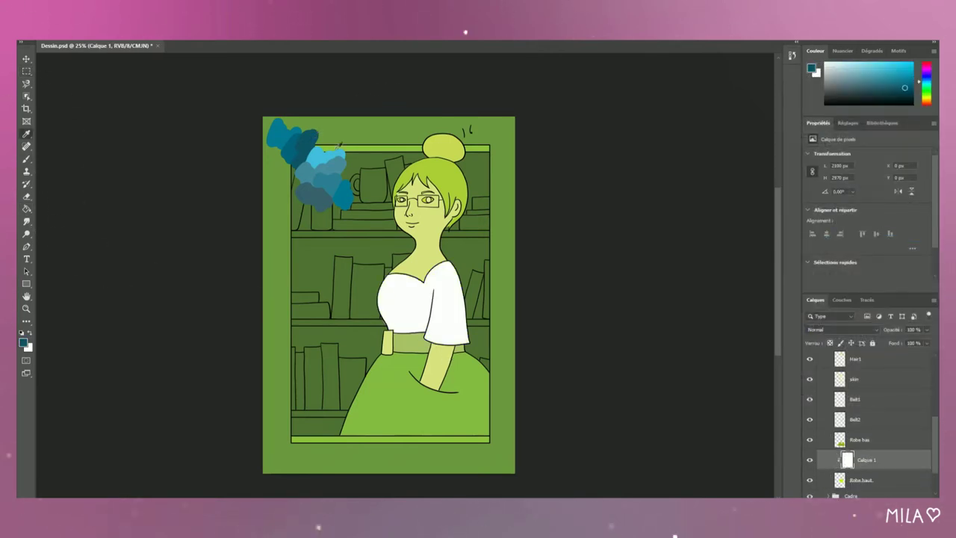
- Add a second layer clipped above the bodice fill and paint a dark teal patch on the chest with a Kyle halftone brush
key("b")
right_click(52, 136)
scroll(104, 224, "down", 1)
left_click(89, 287)
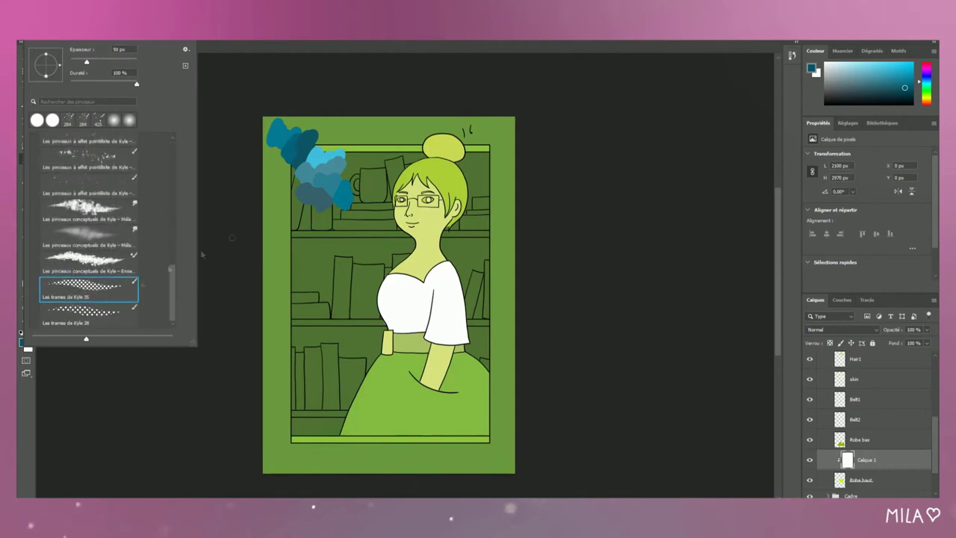
left_click_drag(395, 289, 397, 306)
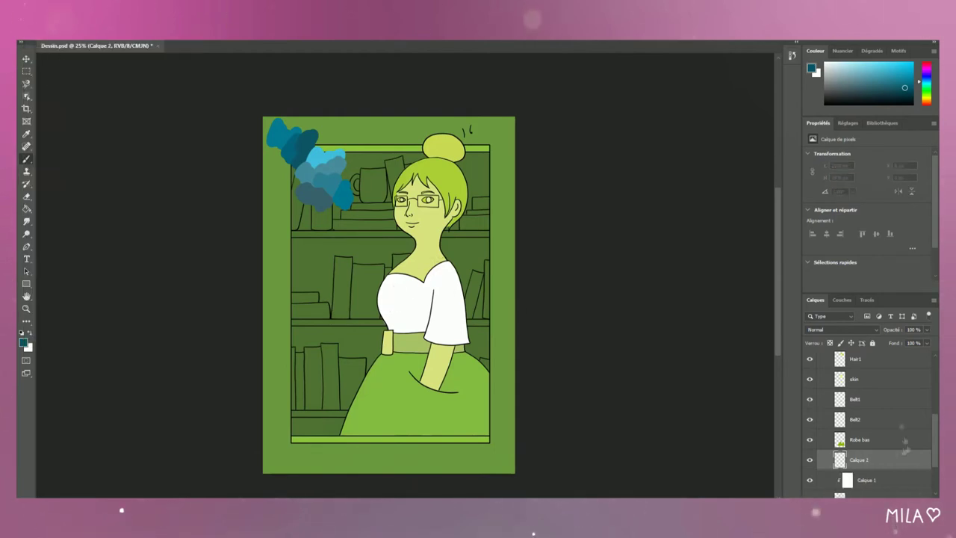
left_click(904, 453, "alt")
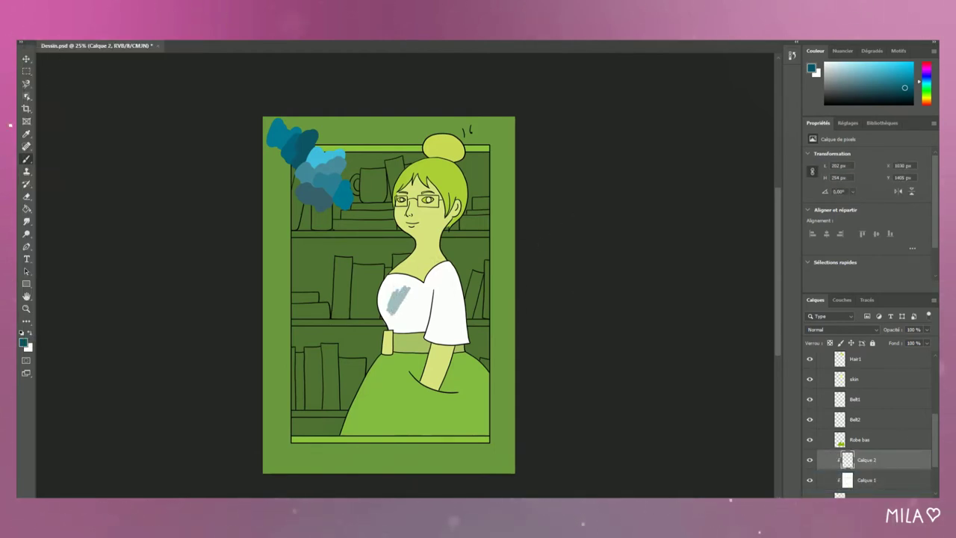
- Try the other Kyle halftone brush with test strokes on the bodice
right_click(51, 136)
left_click(88, 313)
key("Return")
right_click(52, 136)
left_click_drag(416, 299, 426, 321)
key("Return")
right_click(51, 136)
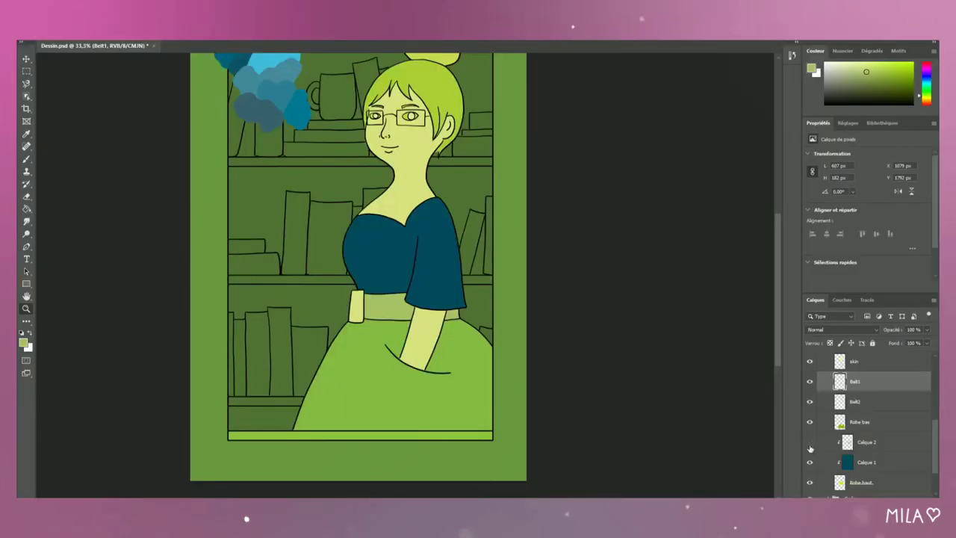
- Toggle the visibility of the dark blue Calque 1 layer to compare the bodice with and without its fill
left_click(810, 462)
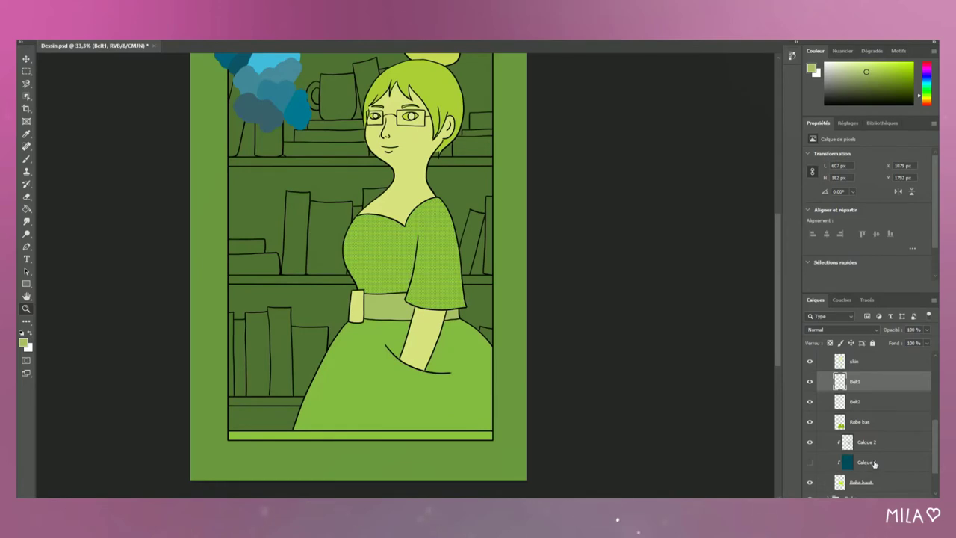
left_click(810, 463)
left_click(810, 462)
left_click(810, 462)
left_click(810, 462)
left_click(867, 463)
left_click(811, 462)
scroll(359, 284, "up", 1)
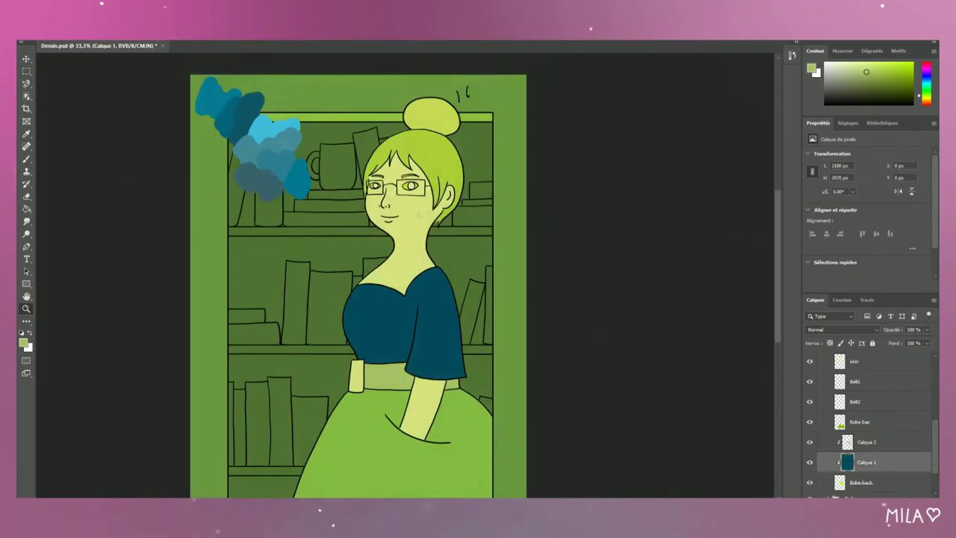
- Refill the bodice's Calque 1 layer with a lighter teal blue
left_click(890, 67)
key("g")
left_click(403, 313)
left_click(867, 87)
key("g")
left_click(488, 350)
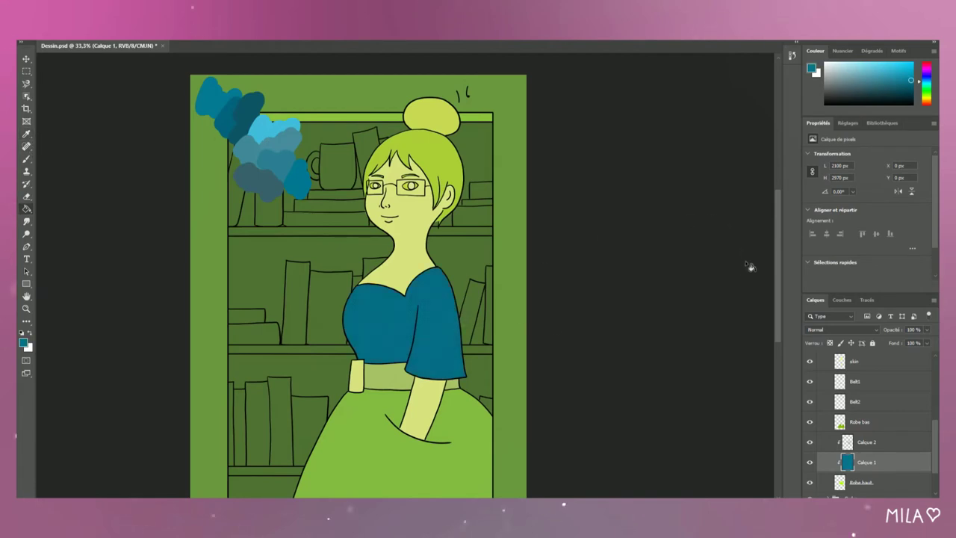
- Compare the bodice with its blue fill hidden and shown, and select the Calque 2 halftone layer for brushing
scroll(866, 418, "down", 1)
left_click(810, 415)
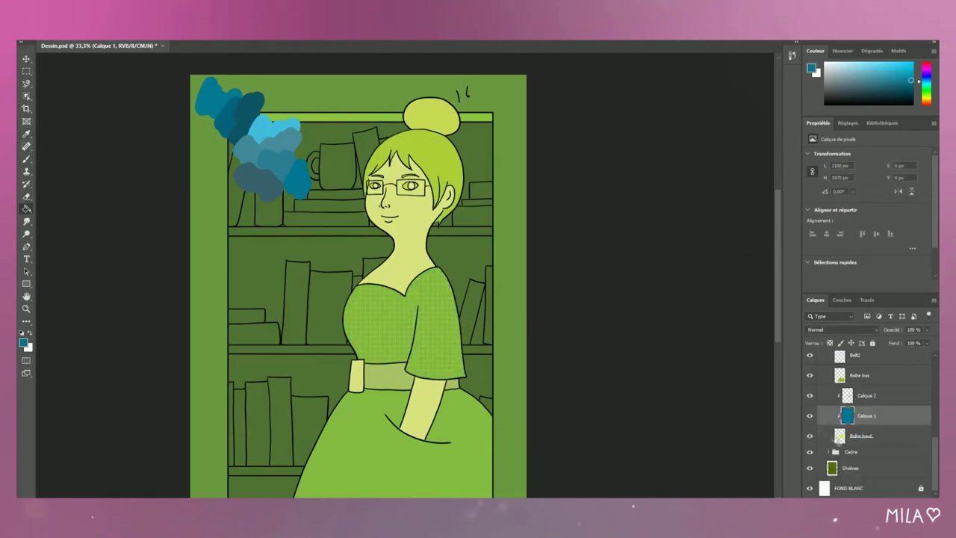
left_click(809, 415)
left_click(866, 395)
key("b")
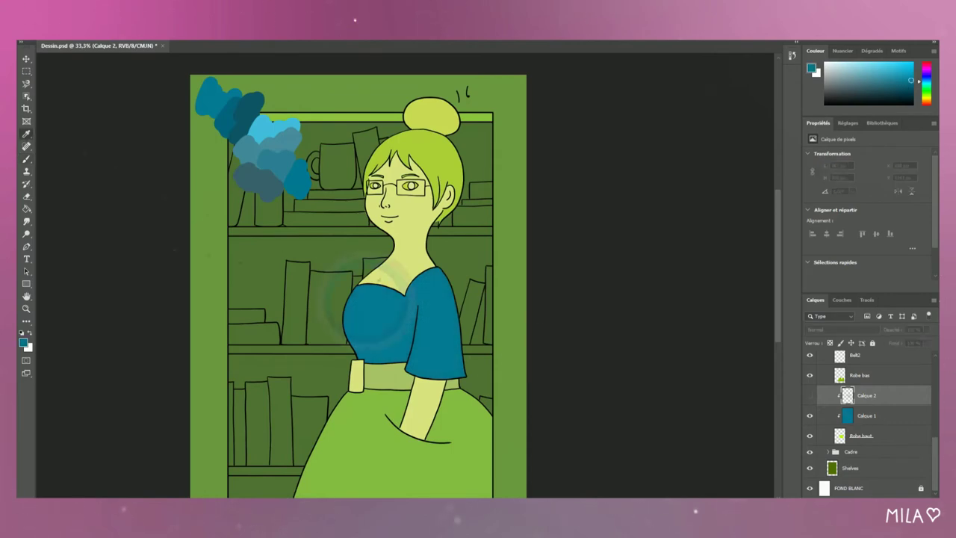
- Fill the skirt with the bodice's blue on a new layer clipped to Robe bas
left_click(858, 378)
key("ctrl+shift+n")
key("Return")
key("alt+BackSpace")
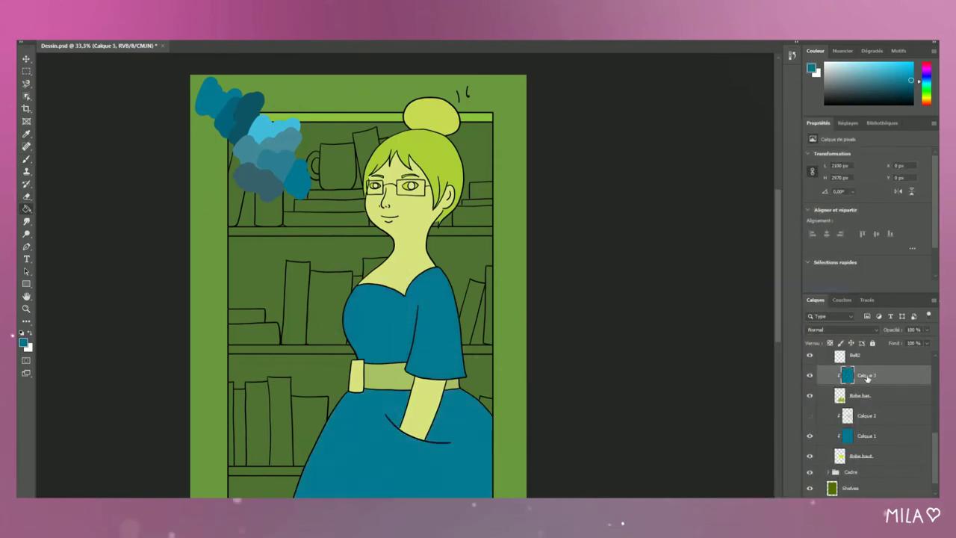
left_click(868, 390)
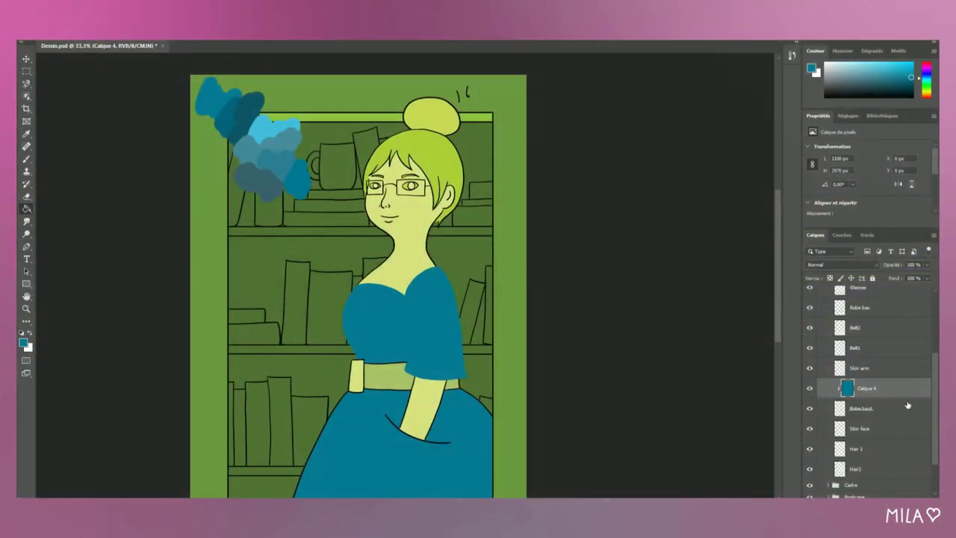
- Add a clipped layer above the Robe bas line art and fill it with blue to recolour the skirt's outlines
scroll(881, 373, "up", 2)
left_click(859, 366)
key("ctrl+alt+shift+n")
right_click(866, 366)
left_click(747, 329)
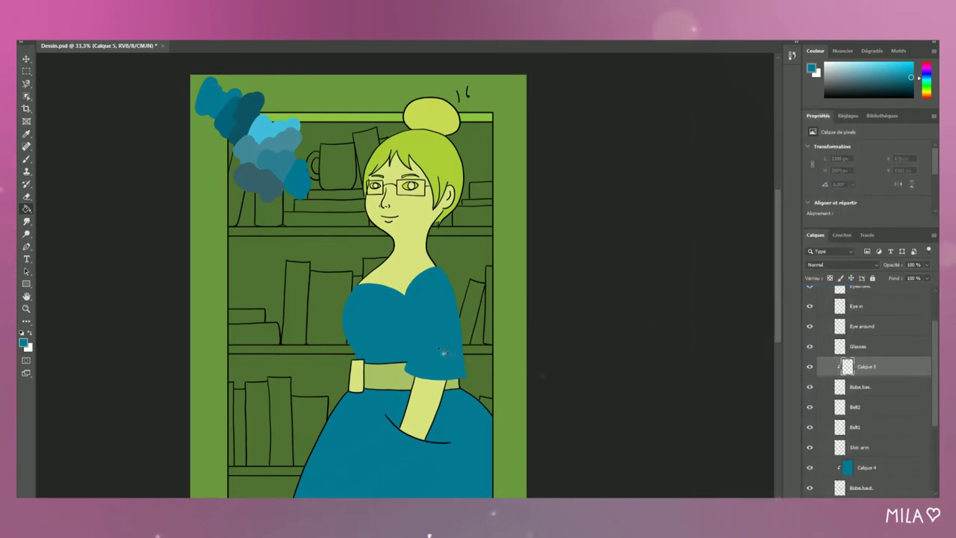
left_click(442, 351)
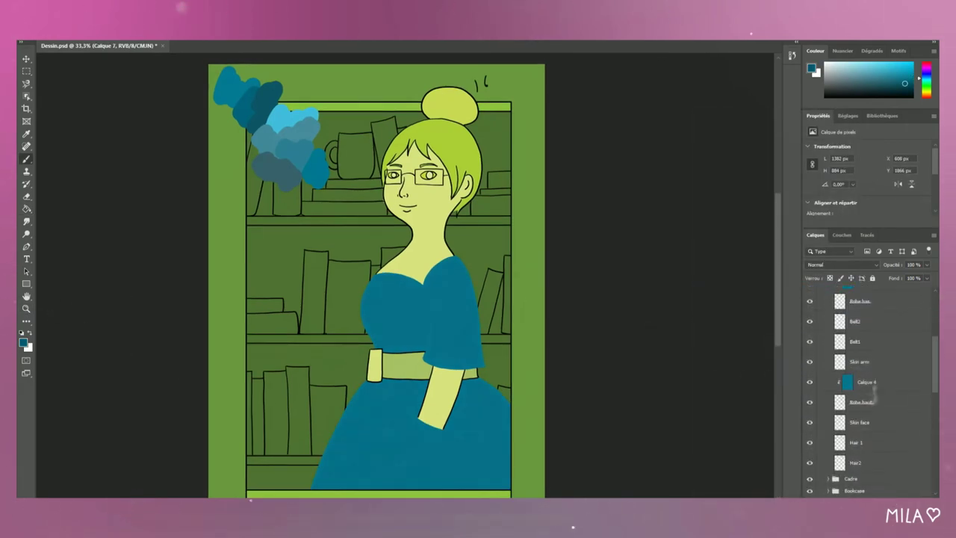
- Add clipped layers above the blue fills of the Robe haut and Robe bas line art and brush darker blue halftone on them
key("ctrl+alt+shift+n")
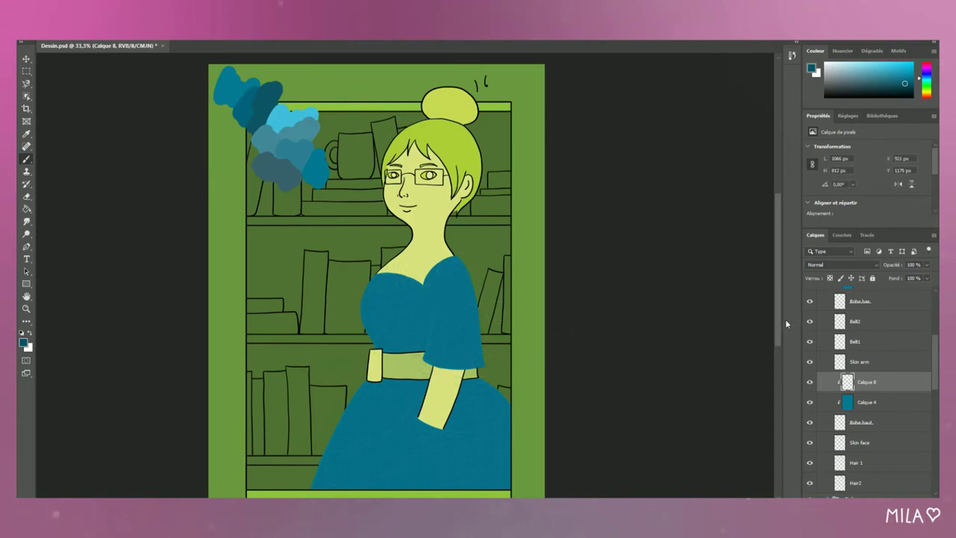
scroll(778, 242, "down", 3)
scroll(870, 388, "down", 5)
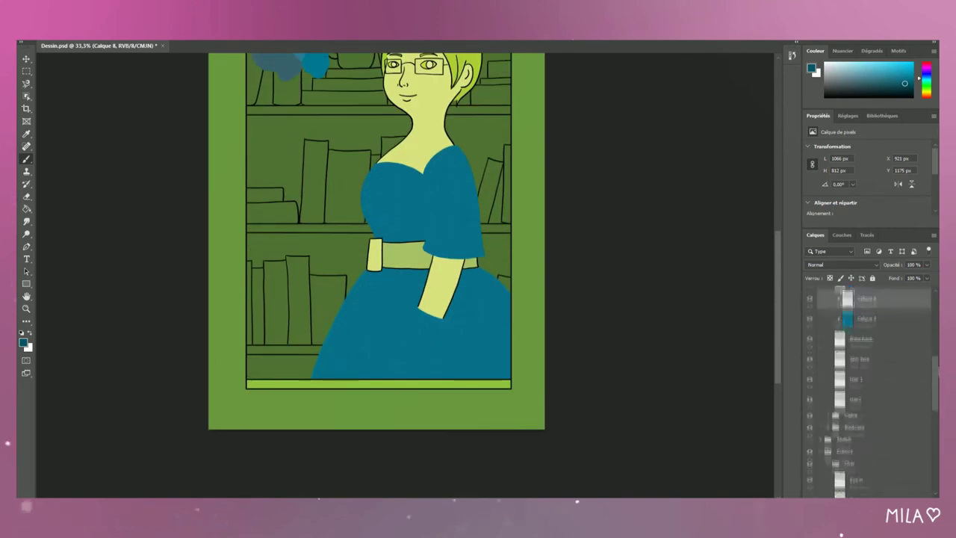
left_click(866, 345)
key("ctrl+alt+shift+n")
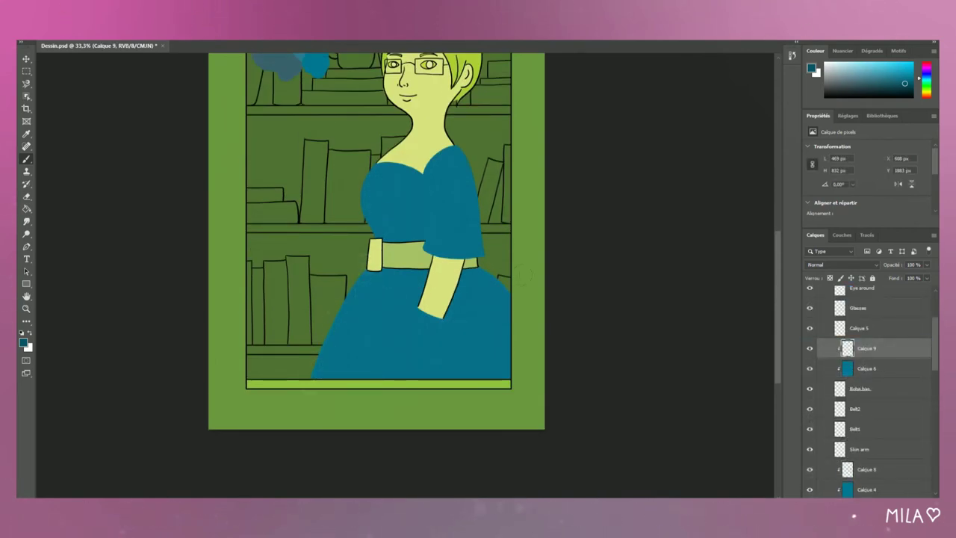
- Group the Robe bas line layer with its clipped Calque 6 and Calque 9 layers and rename the new group
scroll(778, 217, "up", 3)
left_click(877, 389, "shift")
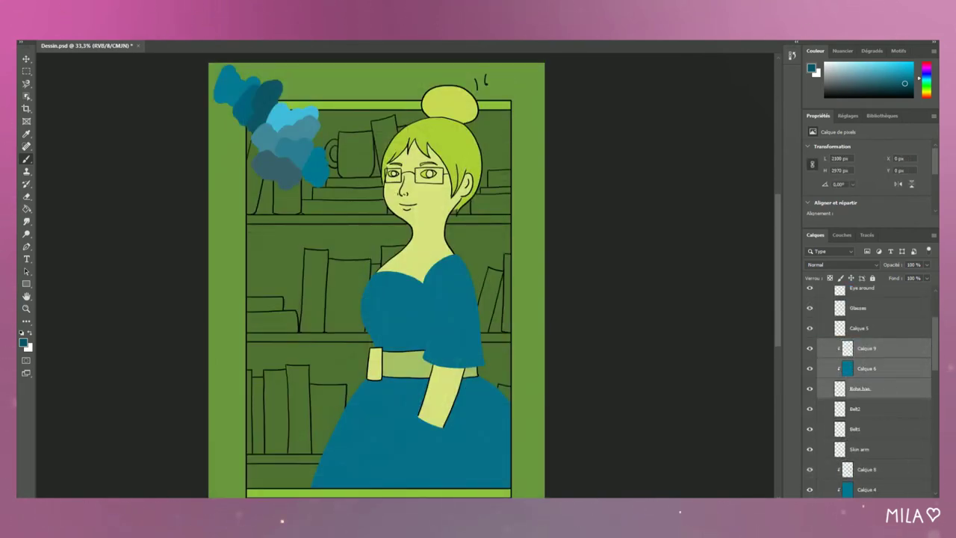
key("ctrl+g")
double_click(876, 342)
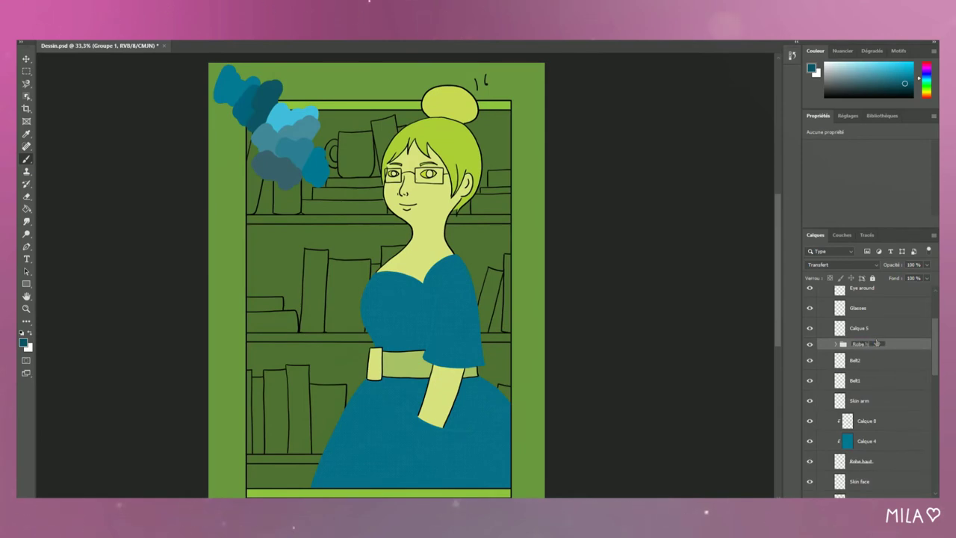
left_click(881, 359)
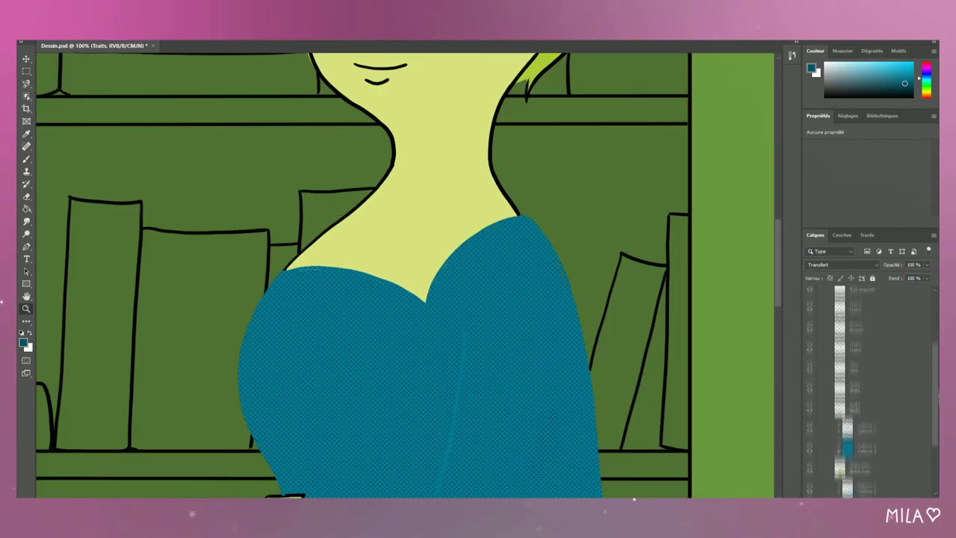
- Group the dress colour layers below Belt2 in the Char group, name the group Robe, and select the Belt2 layer
left_click(858, 368)
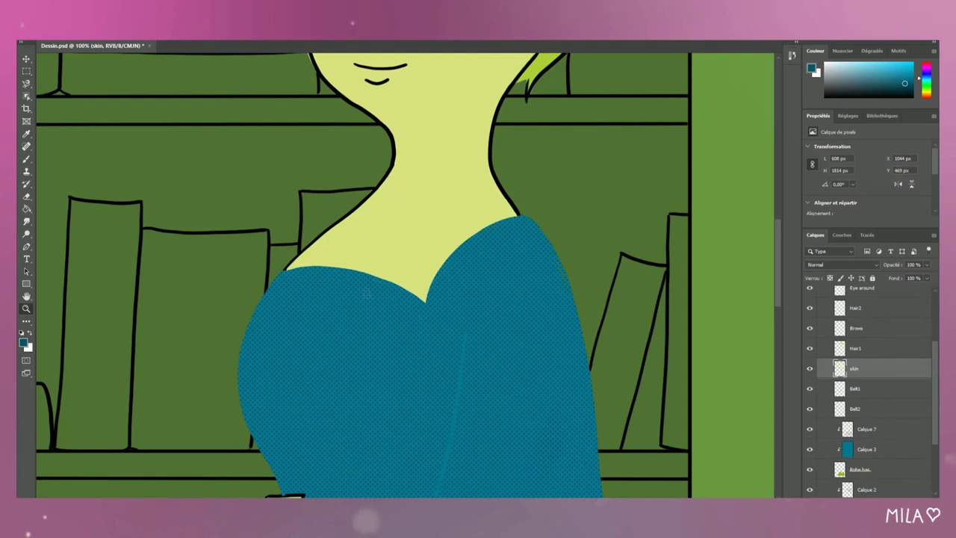
left_click(862, 440)
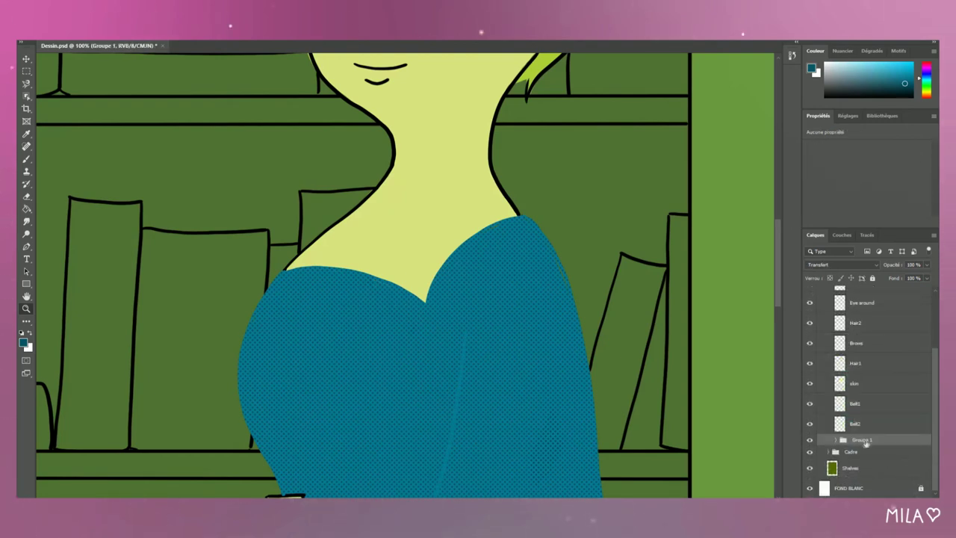
left_click(881, 432)
key("ctrl+minus")
key("ctrl+minus")
key("ctrl+minus")
key("ctrl+minus")
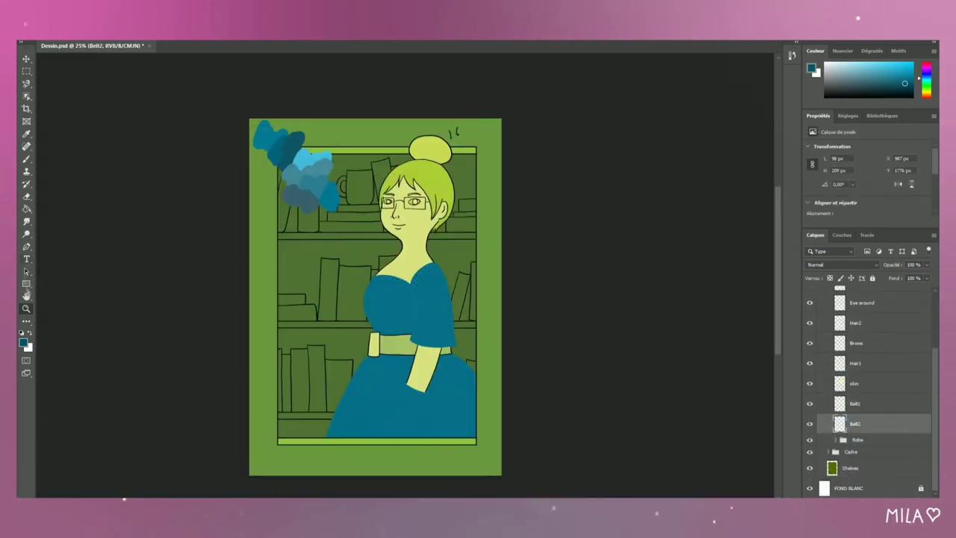
key("ctrl+plus")
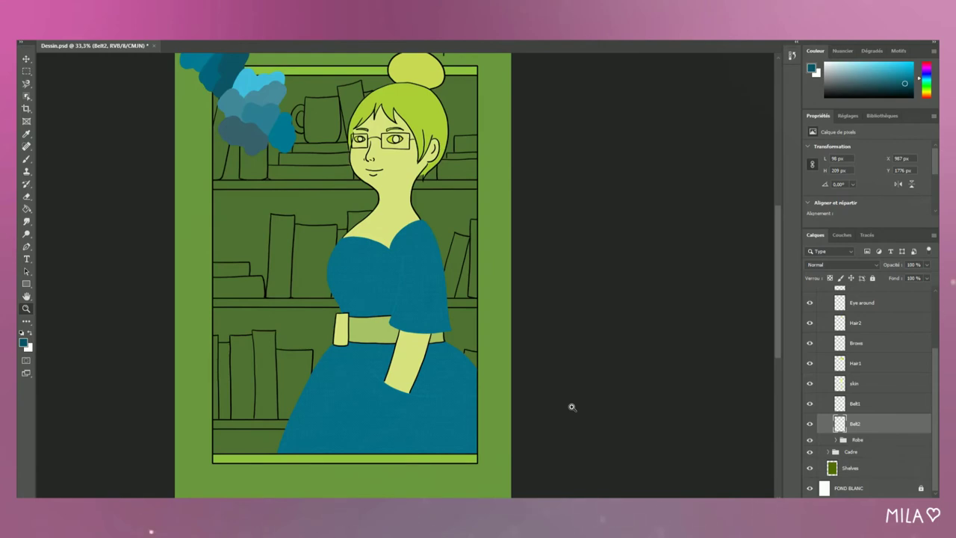
- Add a clipped layer above the skin colour layer and fill it with light peach
scroll(873, 373, "up", 1)
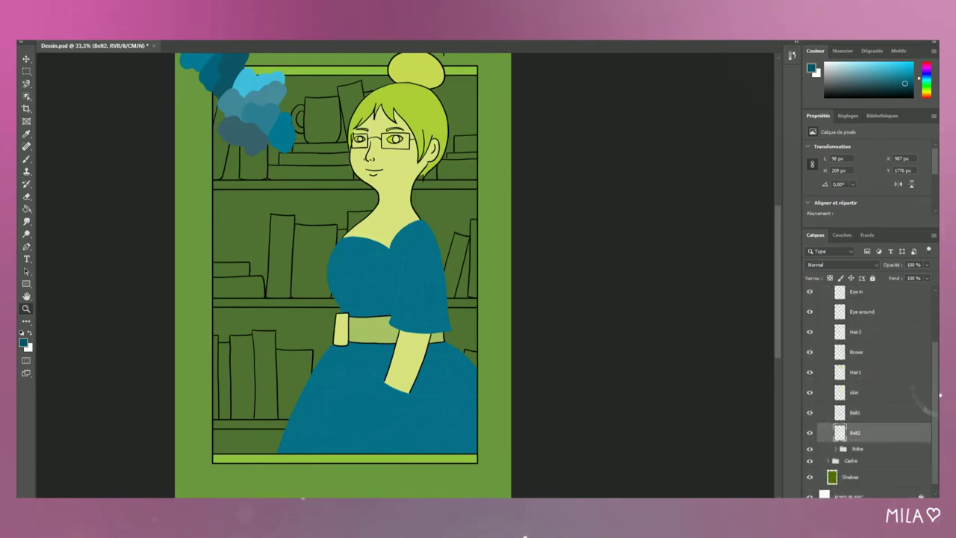
scroll(874, 373, "up", 2)
key("ctrl+shift+alt+n")
right_click(858, 429)
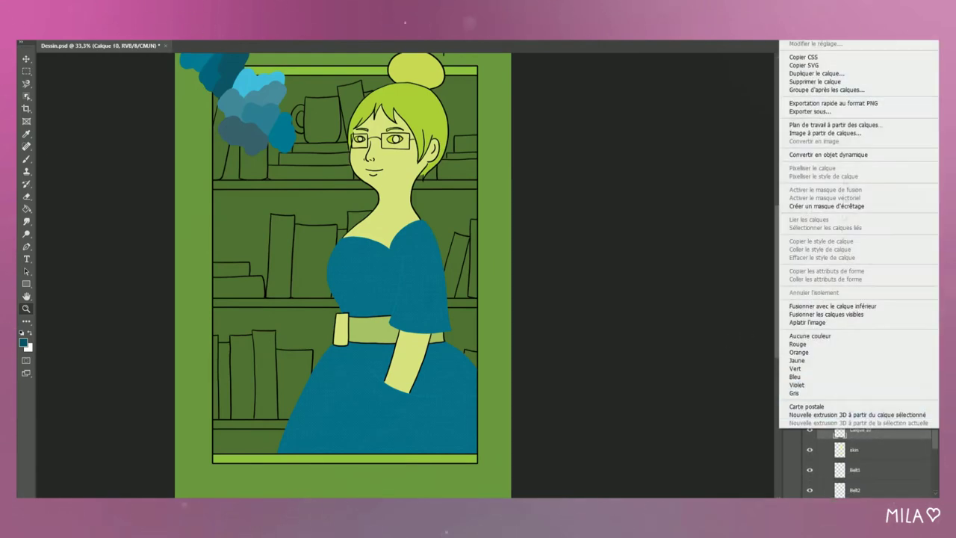
left_click(827, 206)
left_click(928, 94)
left_click(849, 64)
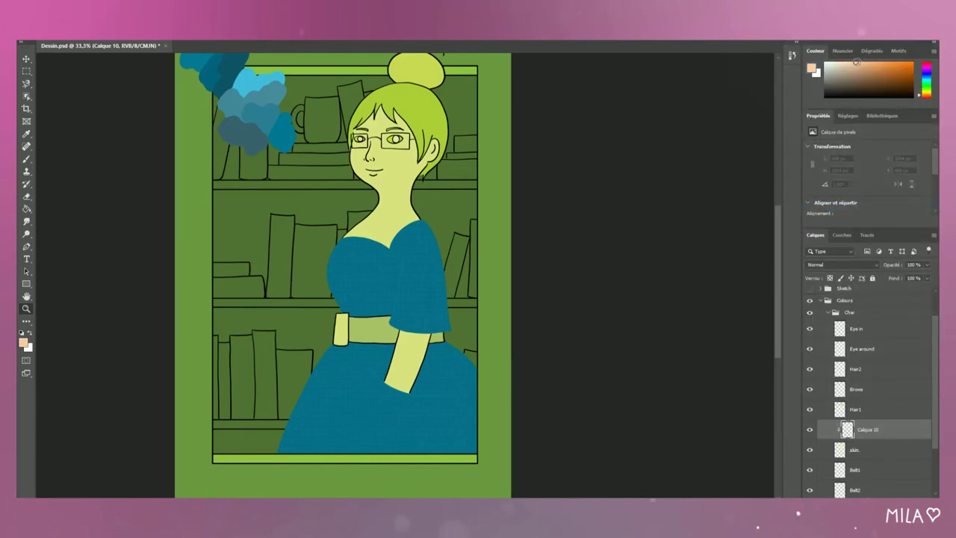
key("g")
left_click(389, 194)
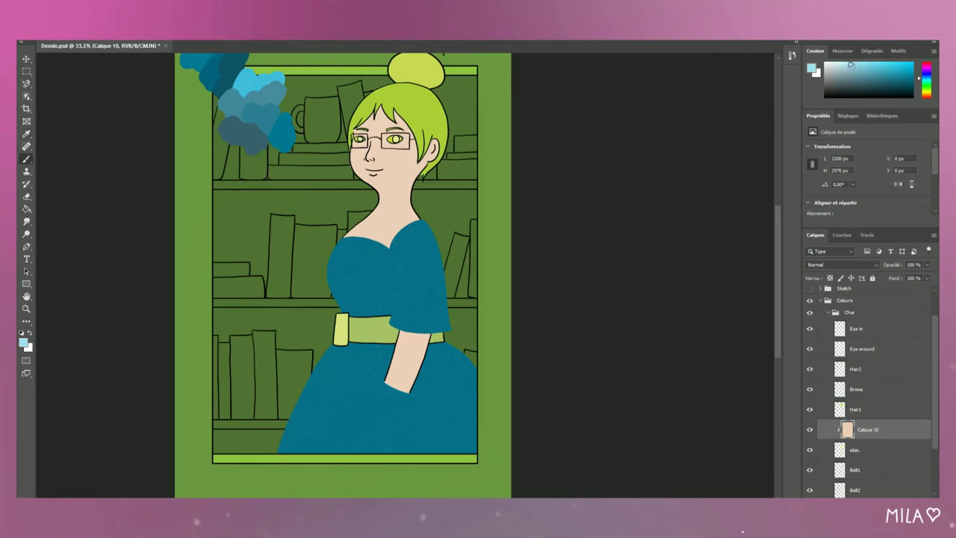
- Try pale blue and grey-brown fills on the clipped skin layer and settle on a light beige
left_click(832, 63)
left_click(439, 195)
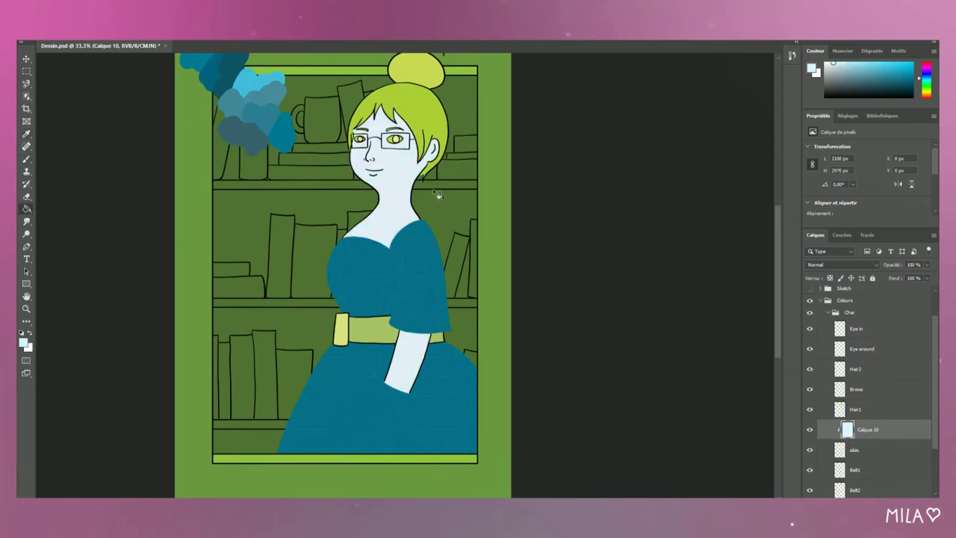
left_click(925, 94)
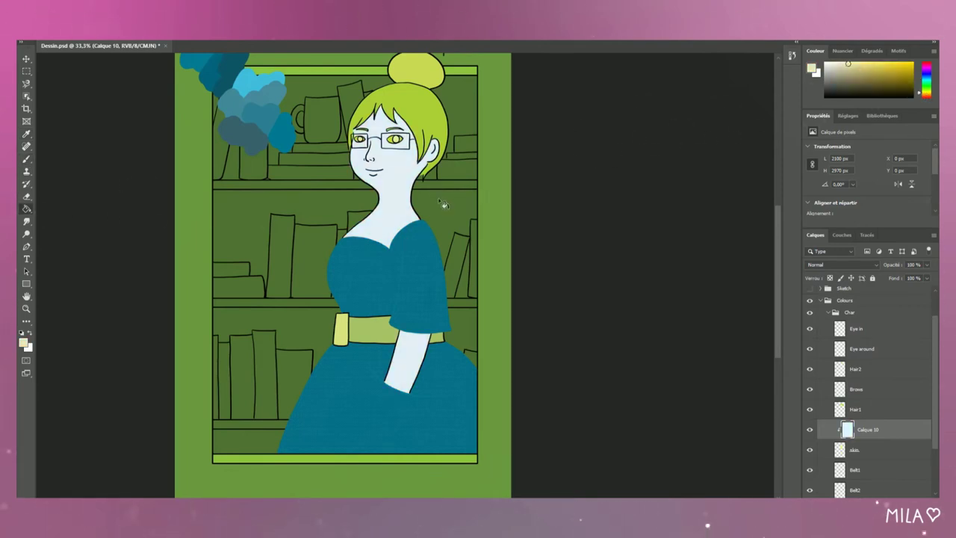
left_click(844, 75)
left_click(493, 193)
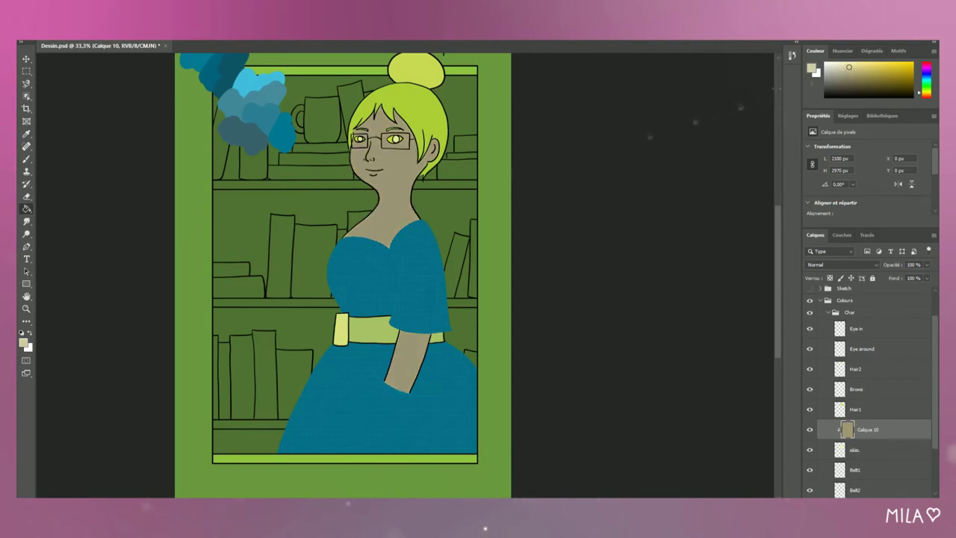
left_click(489, 218)
- Paint a beige skin swatch beside the blue swatches on the REFS layer
key("b")
right_click(44, 191)
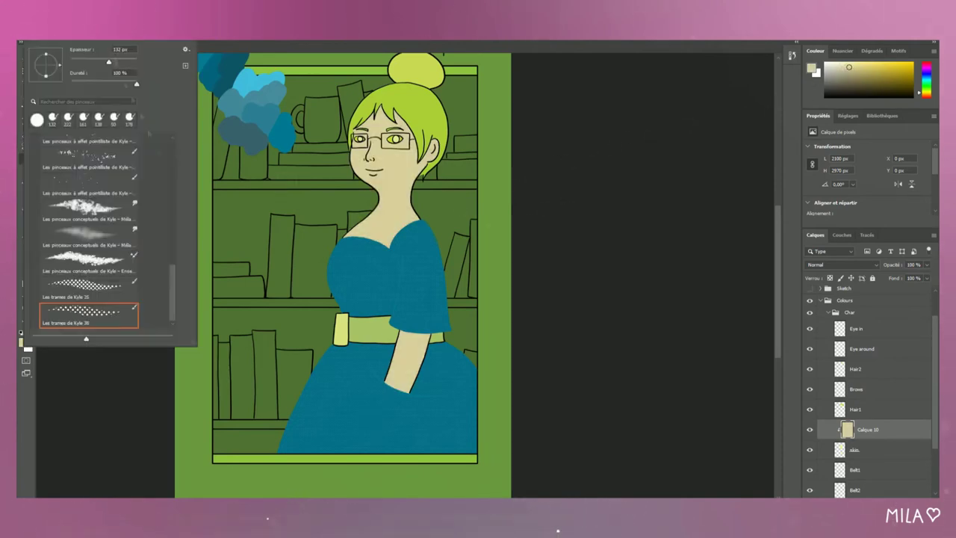
scroll(97, 246, "down", 3)
key("Escape")
scroll(867, 389, "up", 2)
left_click(217, 120)
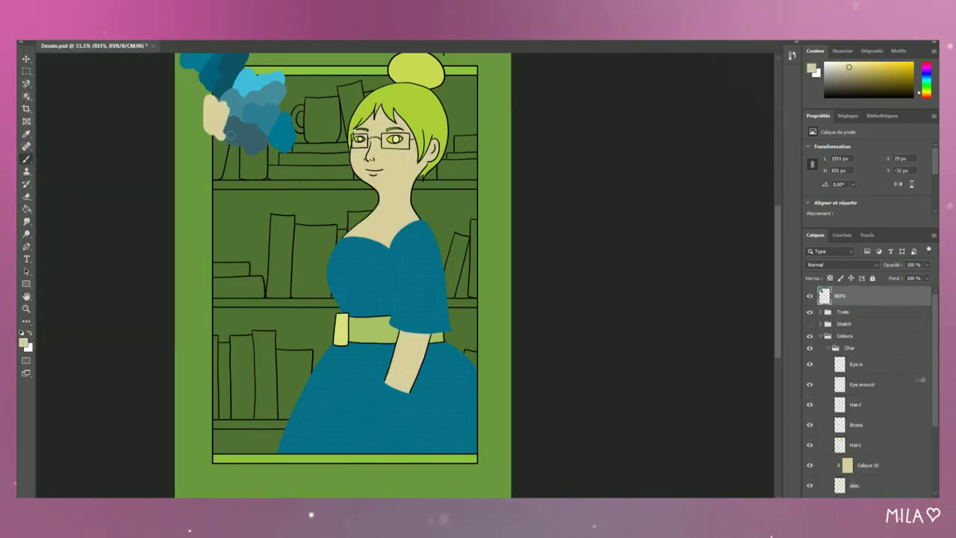
- Add a clipped layer above the Skin face line art in Traits and brush the face and neck outlines beige
left_click(821, 312)
left_click(844, 311)
scroll(932, 333, "down", 2)
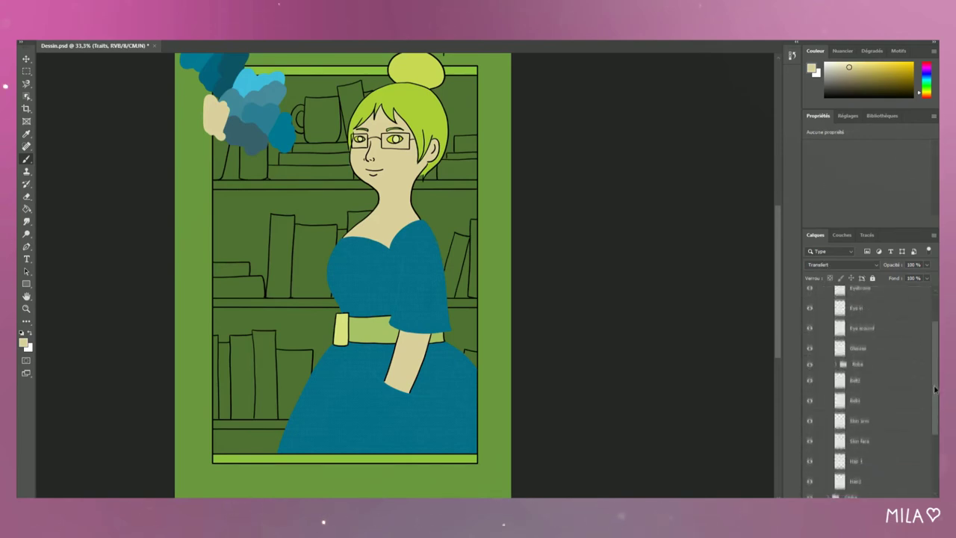
left_click(859, 425)
key("ctrl+shift+alt+n")
key("ctrl+alt+g")
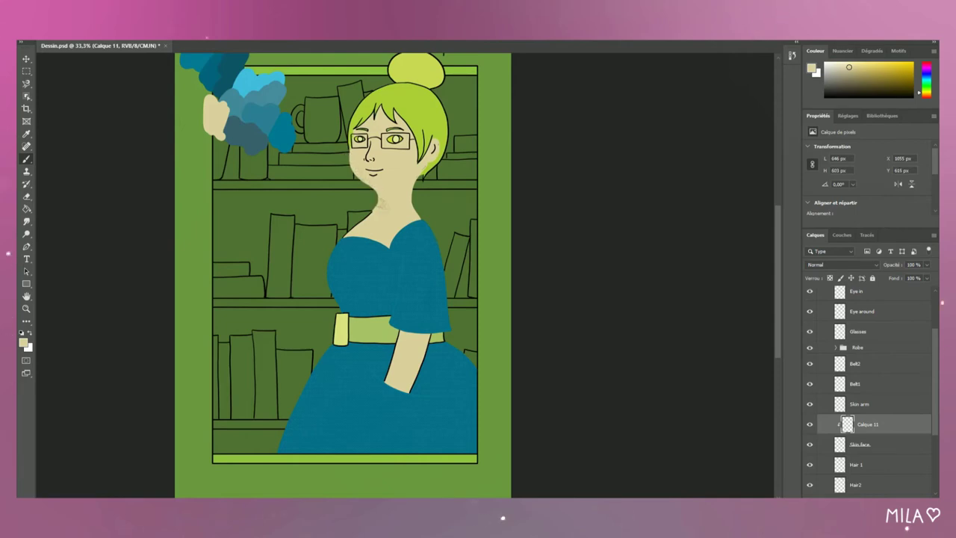
left_click(432, 157)
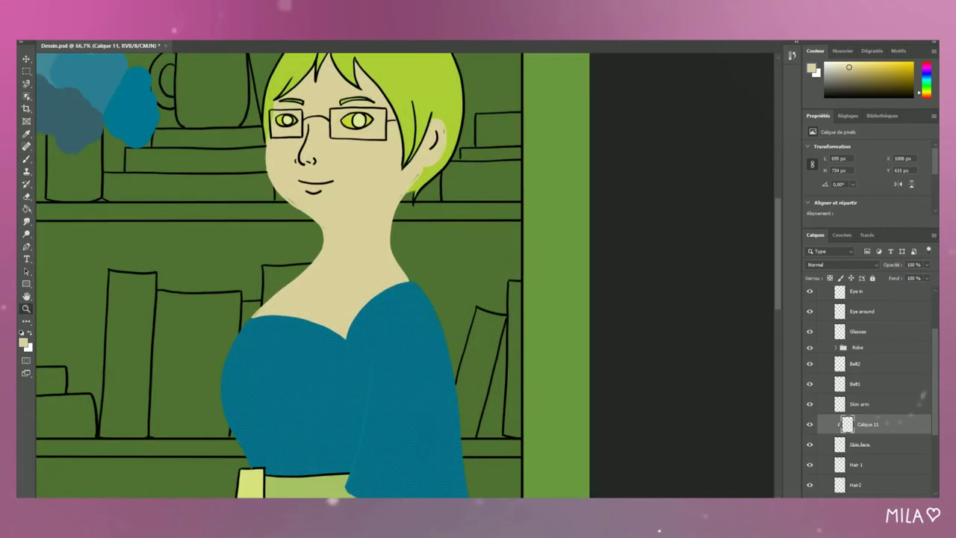
- Hide the beige Calque 10 fill and touch up the skin layer's edges with the Arrondi net brush
scroll(896, 421, "down", 3)
left_click(830, 439)
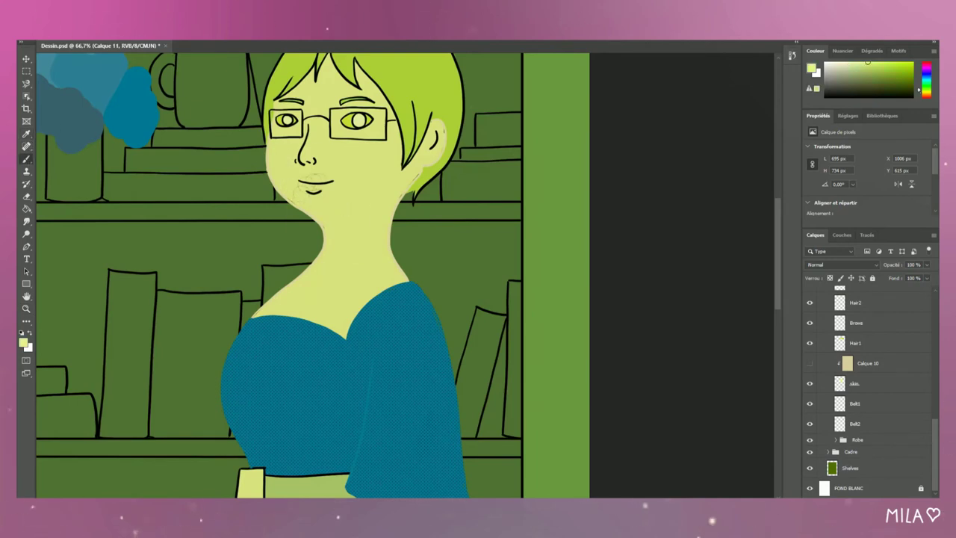
left_click(871, 387)
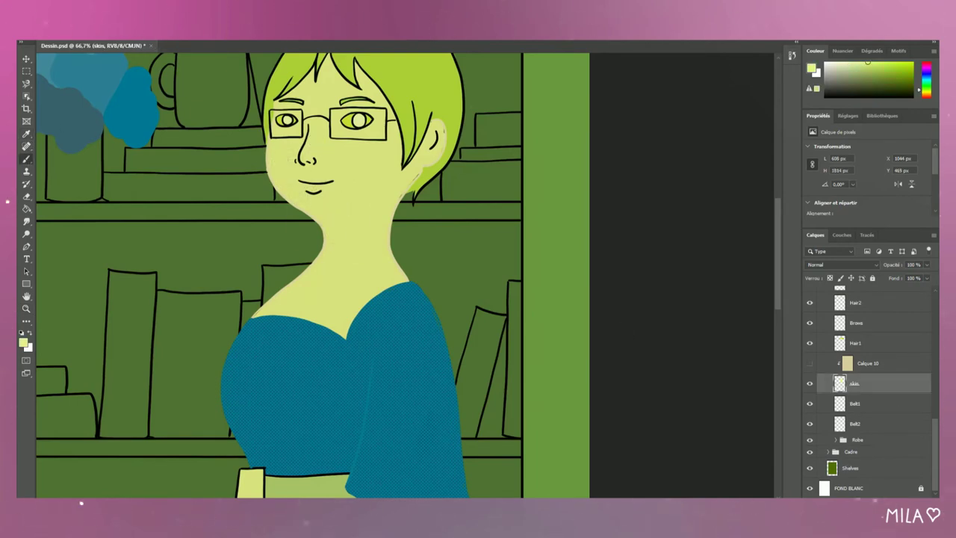
scroll(896, 396, "up", 3)
left_click(901, 404)
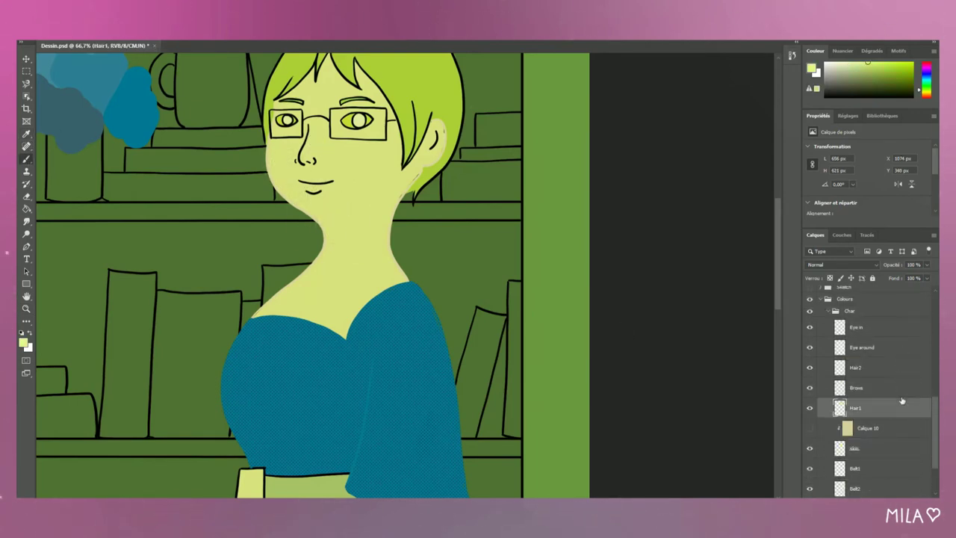
left_click(885, 448)
right_click(403, 190)
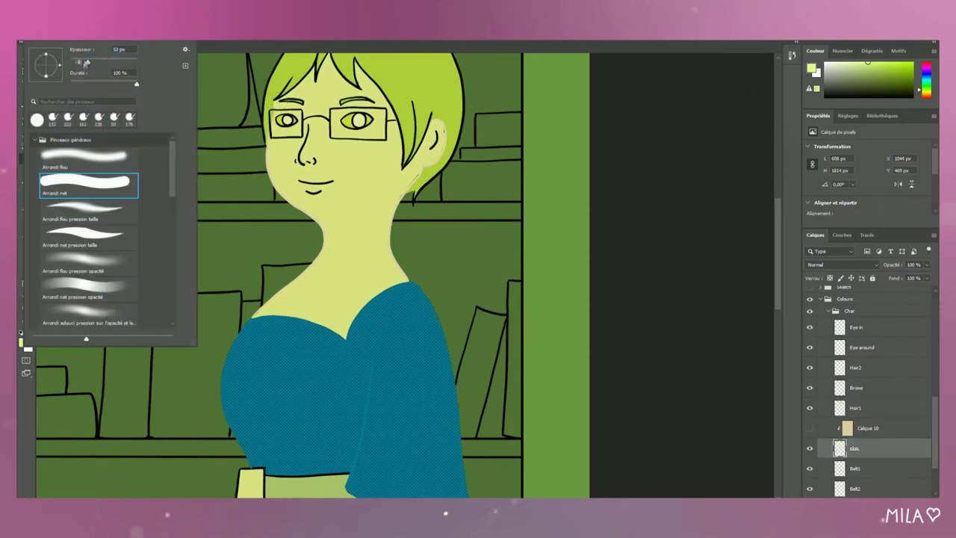
key("Escape")
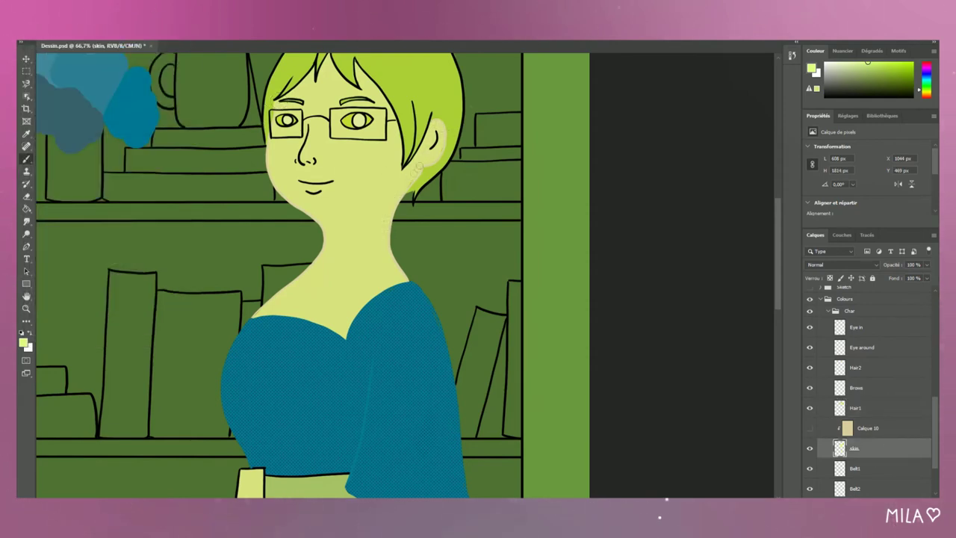
- Clean up the hair edges on Hair1 and the neck and shoulder edges on skin, and show Calque 10 again
key("alt+bracketright")
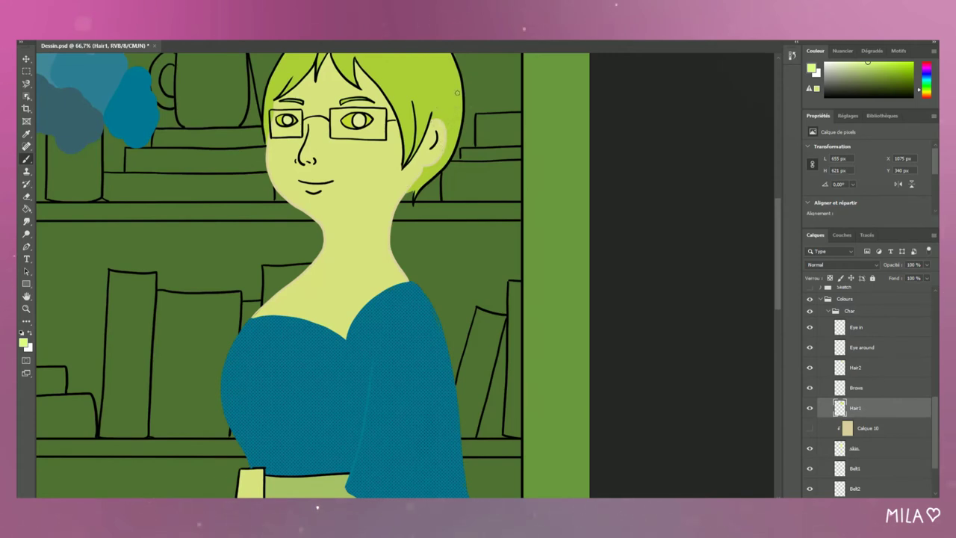
key("alt+bracketleft")
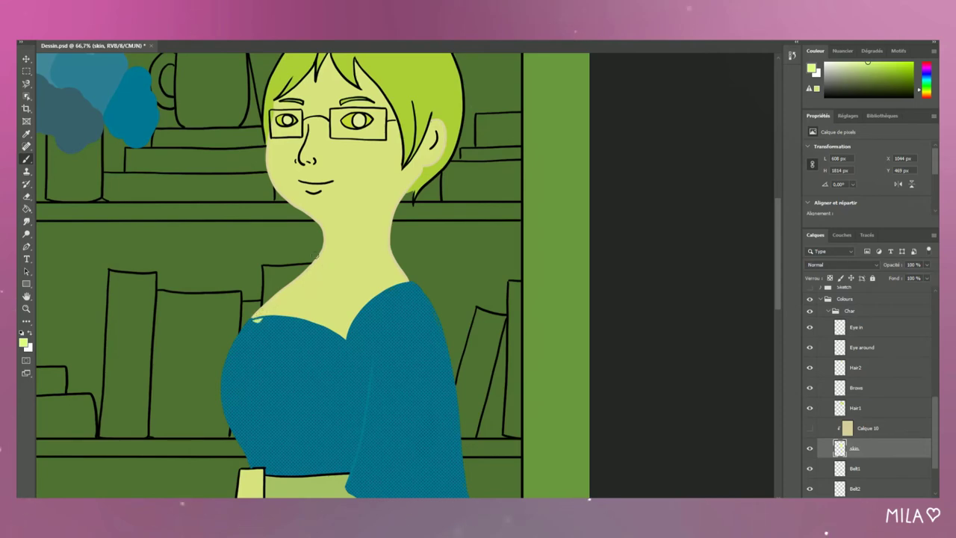
scroll(278, 281, "up", 2)
key("alt+bracketright")
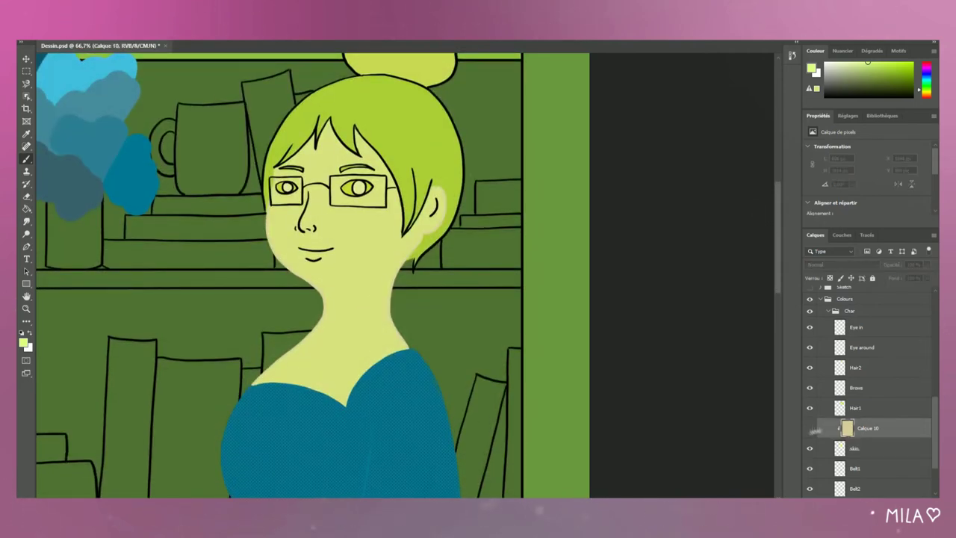
left_click(809, 428)
- Recolour the nose, mouth and ear lines with a darker brown based on the skin colour and add its swatch to REFS
scroll(396, 275, "left", 3)
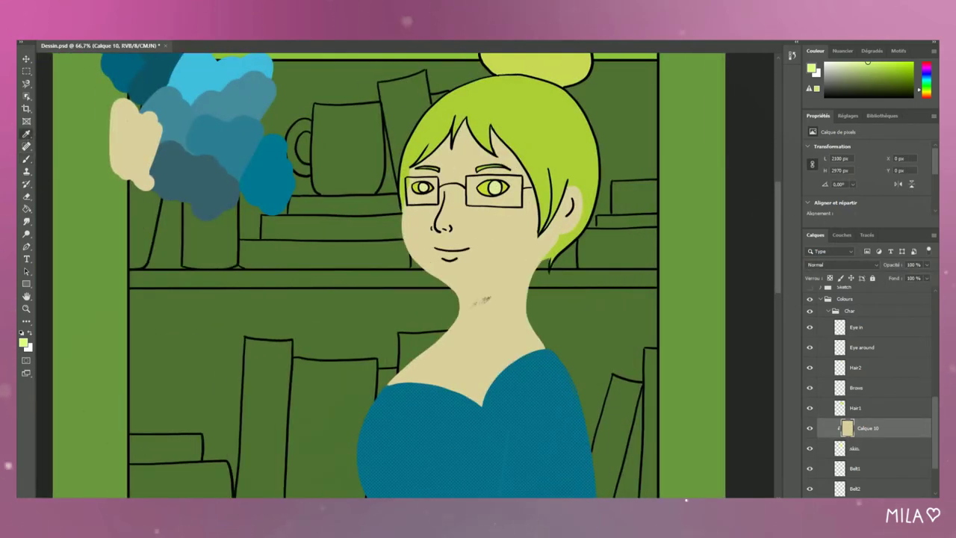
left_click(475, 302)
key("b")
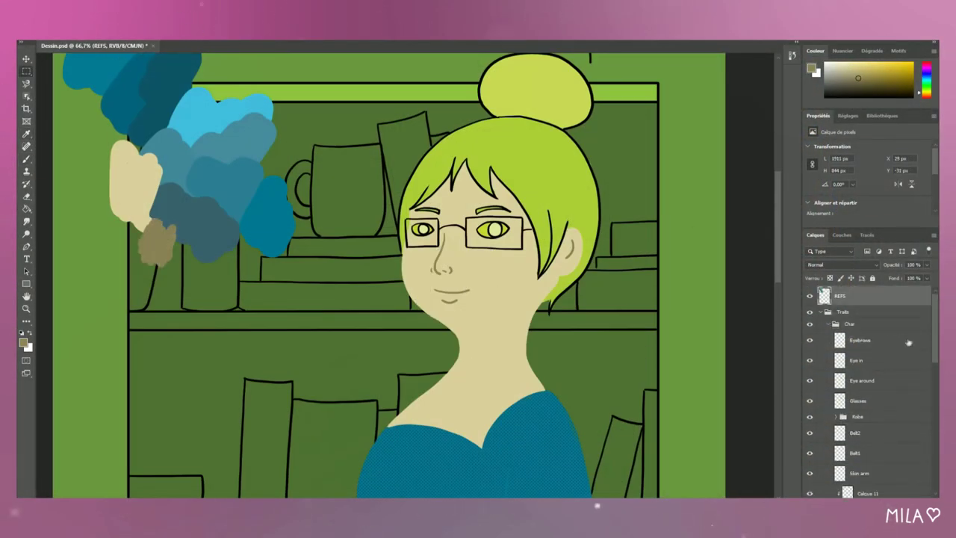
- Add a clipped layer between Calque 10 and the skin colour layer
scroll(908, 342, "down", 10)
left_click(866, 363)
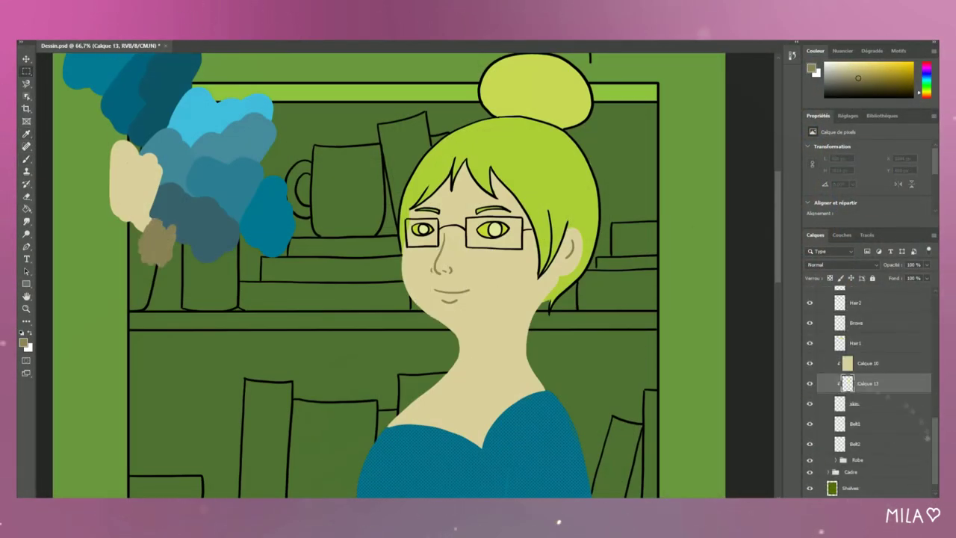
key("b")
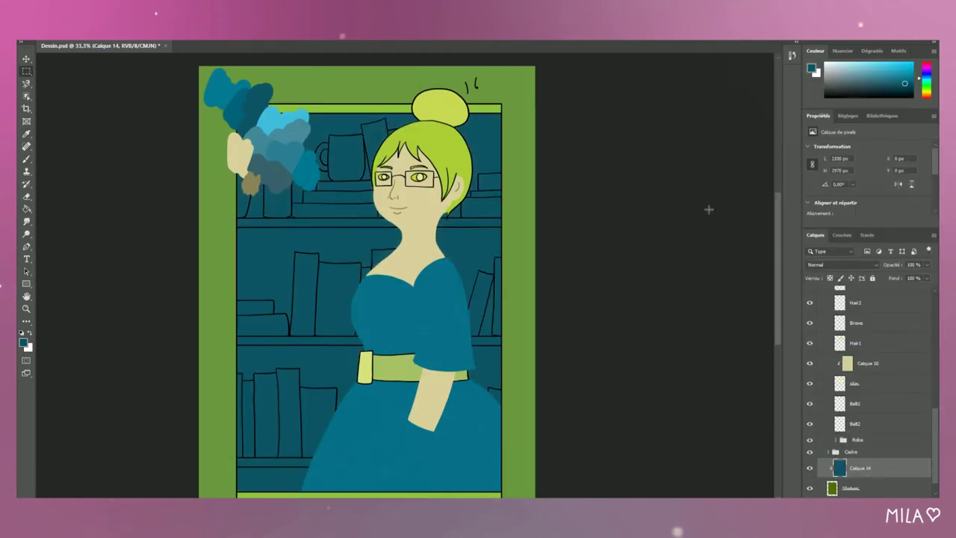
- Try navy and indigo fills on Calque 14, clipped above Shelves, and settle on a dark grey-blue
key("g")
left_click(491, 226)
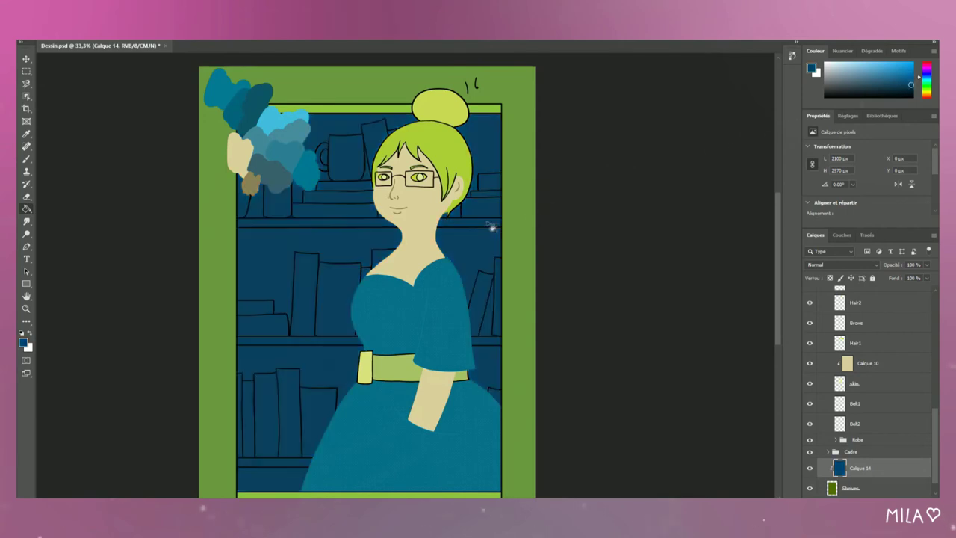
left_click(889, 73)
left_click(499, 218)
left_click(887, 71)
left_click(500, 217)
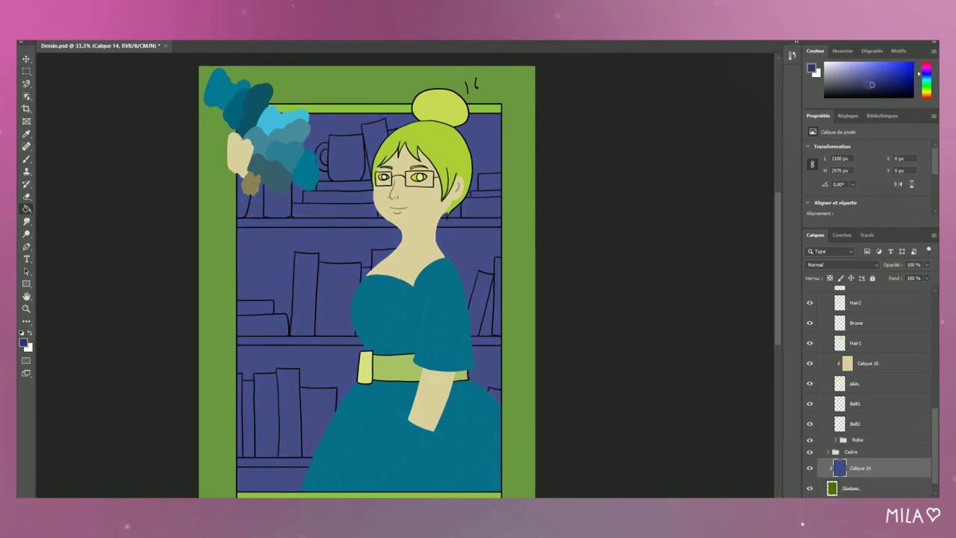
left_click(855, 88)
left_click(498, 237)
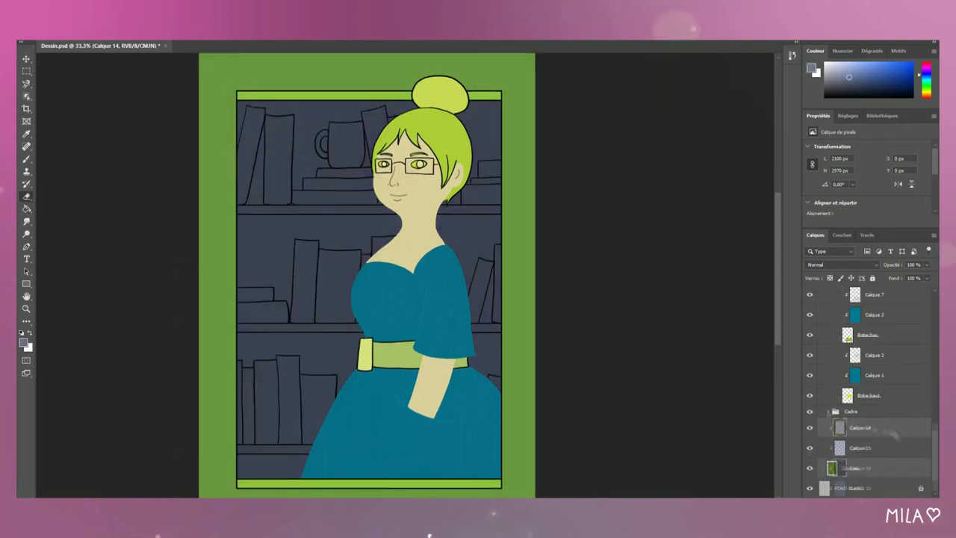
- Add clipped layers above Cadre out and Cadre in, filling the outer frame dark slate blue and the inner frame light blue
right_click(866, 427)
key("alt+BackSpace")
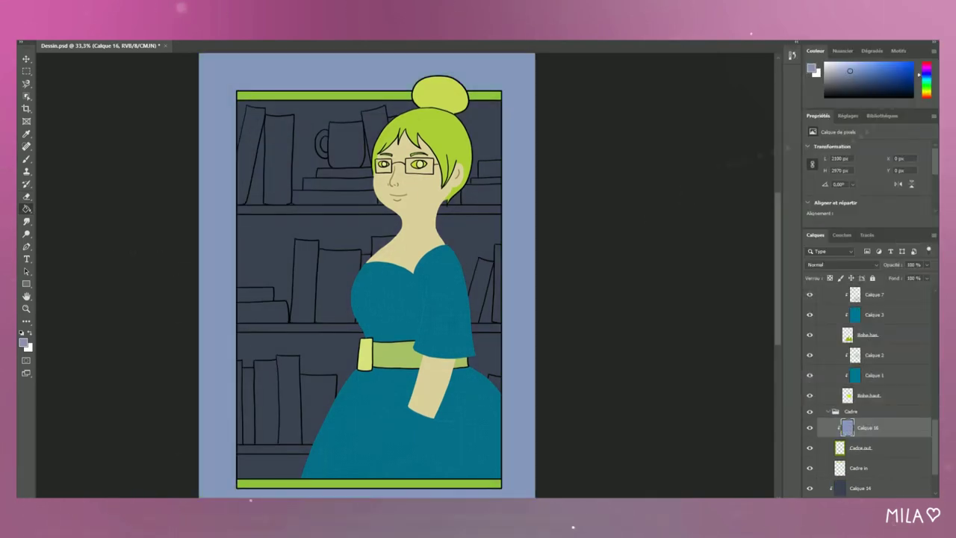
left_click(855, 77)
key("alt+BackSpace")
key("alt+BackSpace")
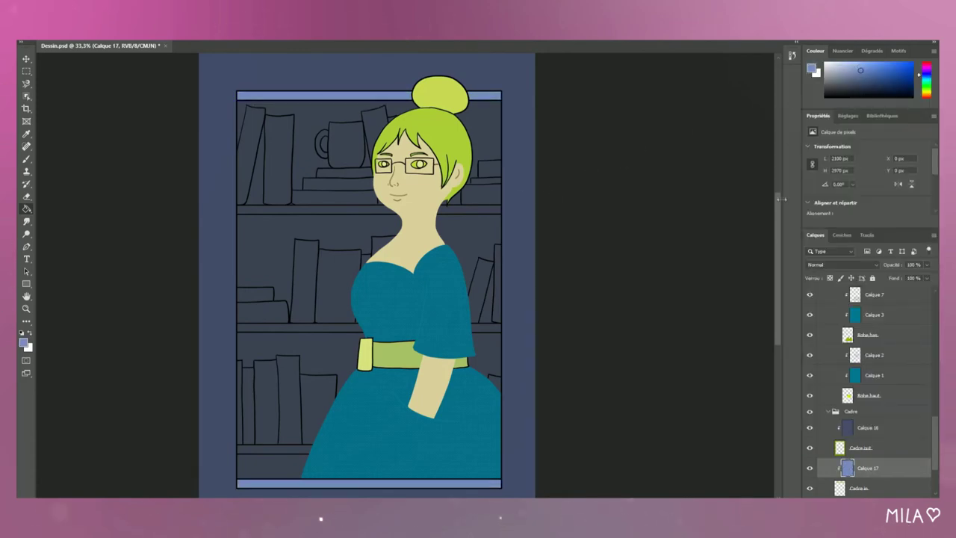
- Apply the Filter Gallery's Placage de texture effect to the outer frame's dark blue fill, Calque 16
key("alt+]")
key("alt+]")
left_click(183, 33)
left_click(200, 70)
left_click(705, 258)
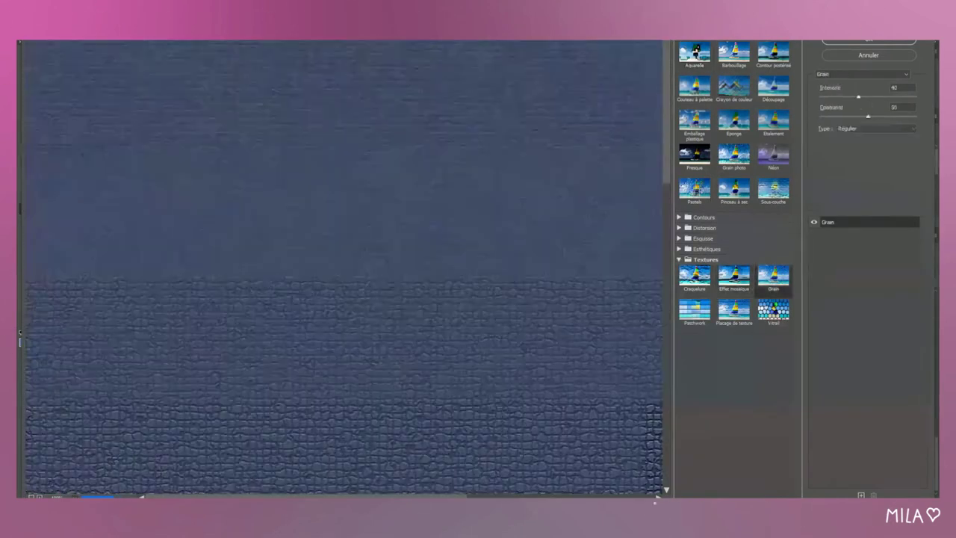
left_click(734, 310)
key("Return")
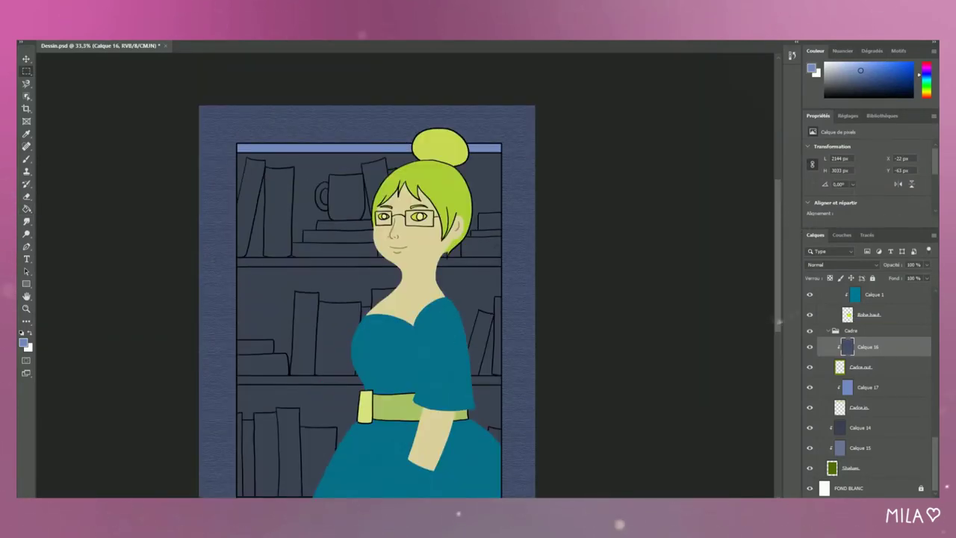
- Recolour the frame's outlines to match its blue fills
scroll(878, 418, "up", 3)
left_click(880, 455)
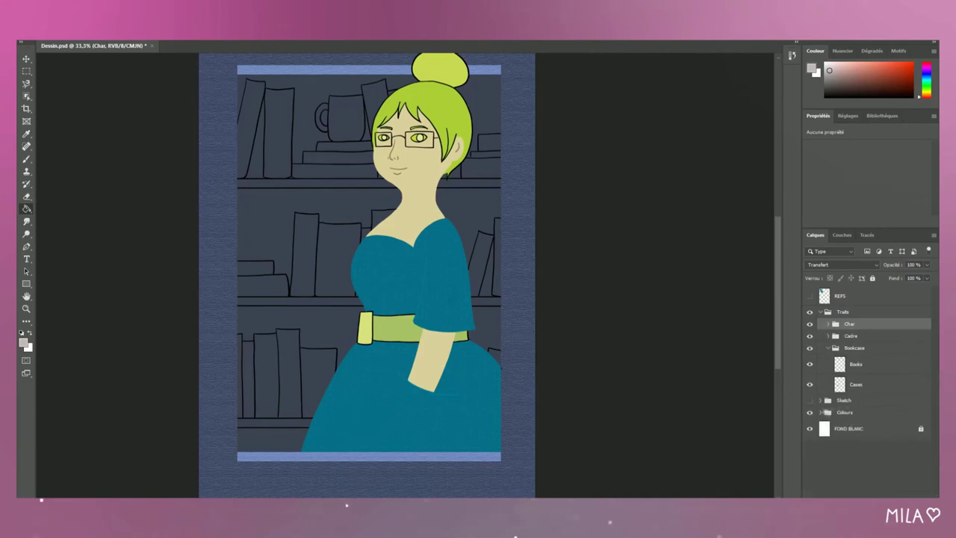
- Recolour the skin outlines on the clipped layers of the Skin line-art group to match a light warm grey skin
left_click(829, 387)
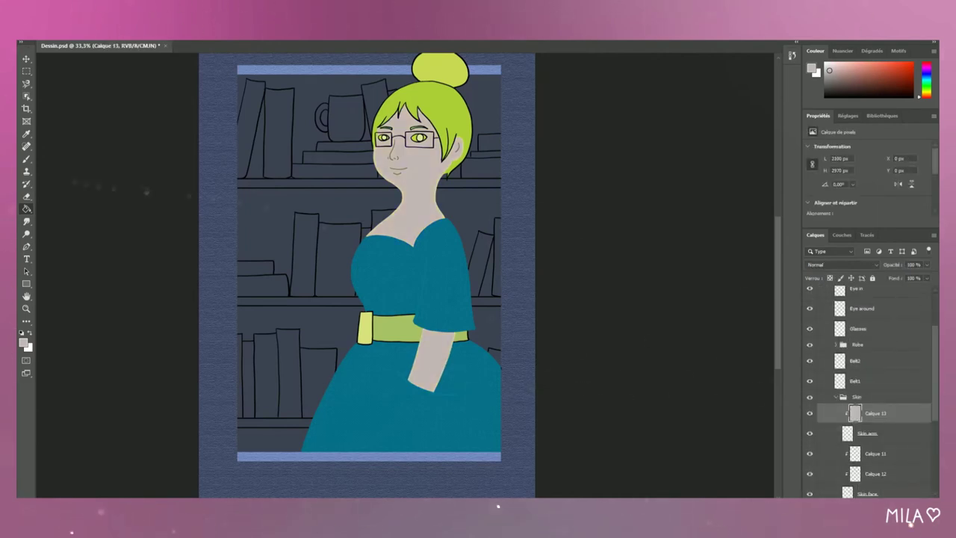
key("b")
left_click(875, 474)
left_click(875, 454)
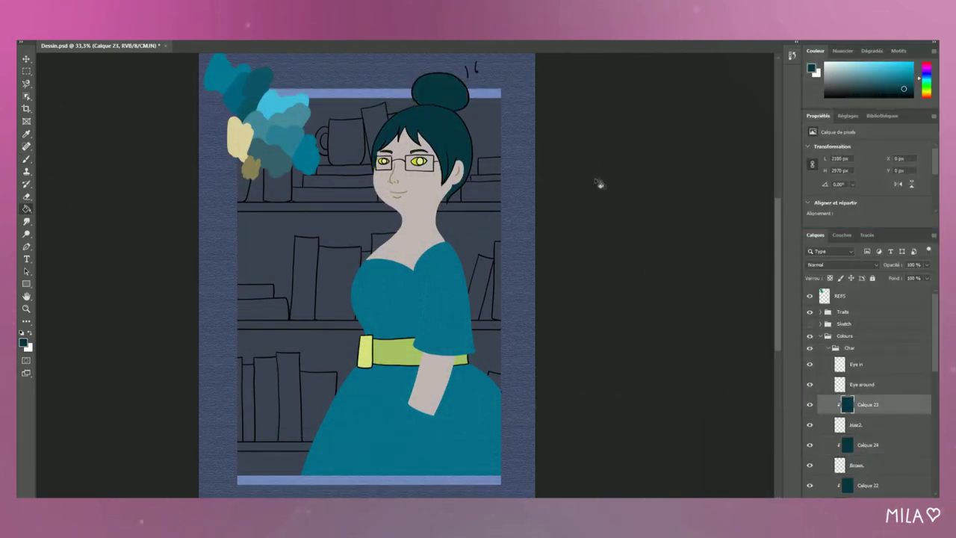
scroll(870, 392, "down", 3)
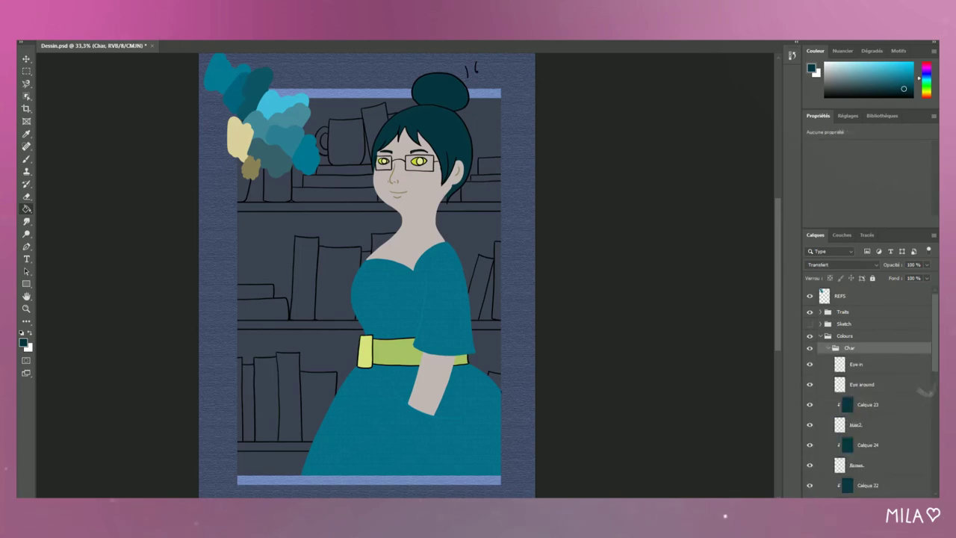
- Adjust the Brightness/Contrast of the lower dress fill, Calque 3, to brightness -15 and contrast 29
left_click(874, 449)
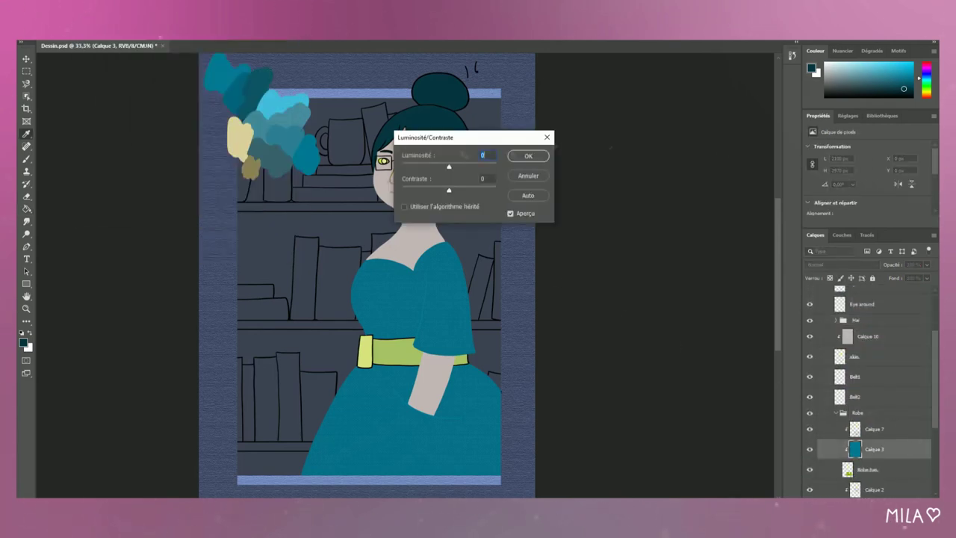
left_click_drag(463, 134, 624, 121)
left_click_drag(590, 152, 579, 153)
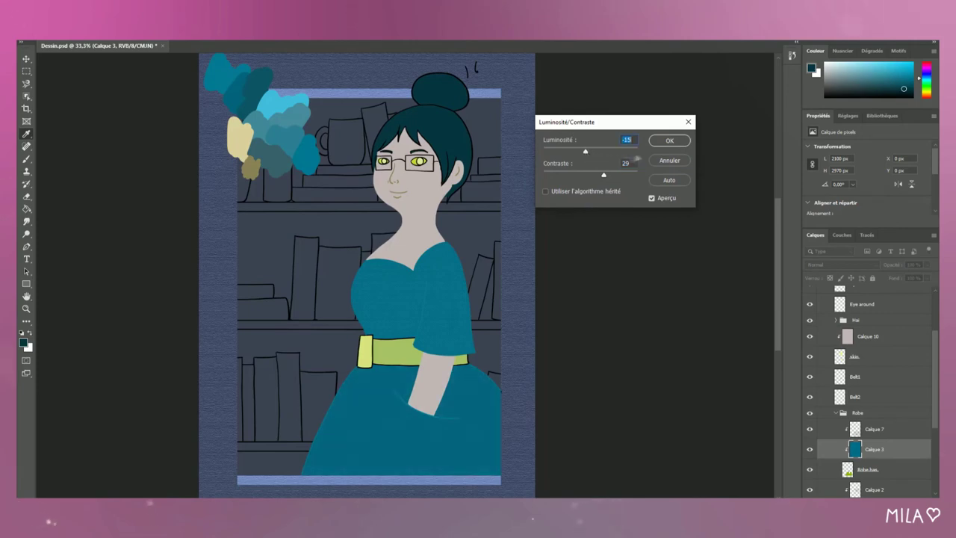
left_click(670, 140)
- Darken the dress outline colour layers Calque 4 and Calque 6 with Brightness/Contrast to match the dress fill
scroll(870, 373, "down", 3)
left_click(88, 37)
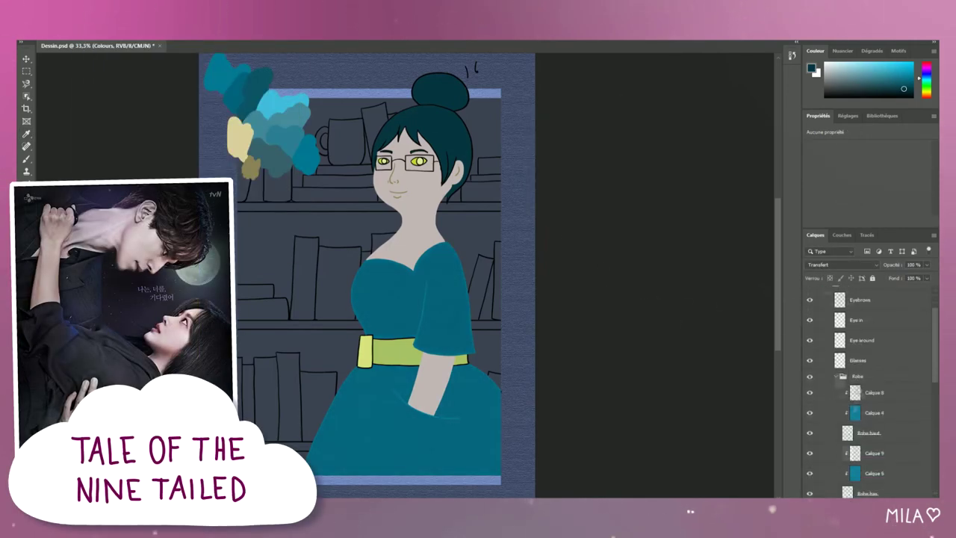
left_click(88, 37)
left_click(231, 44)
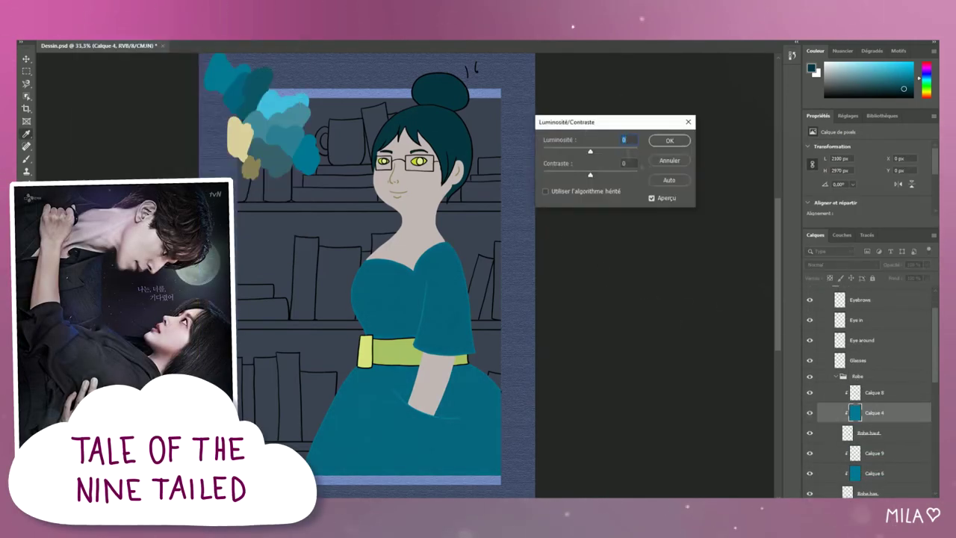
left_click(672, 139)
left_click(874, 473)
left_click(88, 37)
left_click(231, 43)
left_click(672, 139)
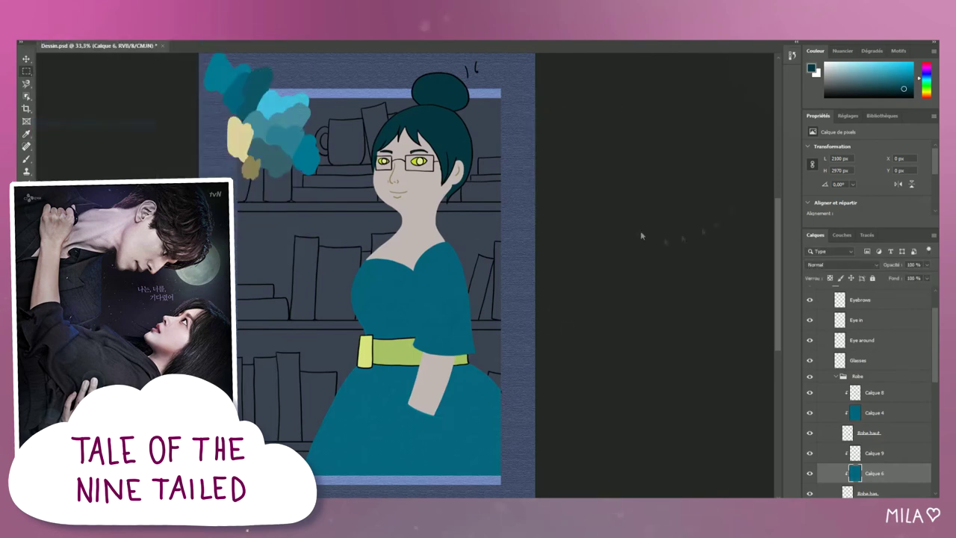
- Touch up the edges of the hair and skin around the head on the Hair2, Hair 1 and skin layers
scroll(870, 388, "up", 5)
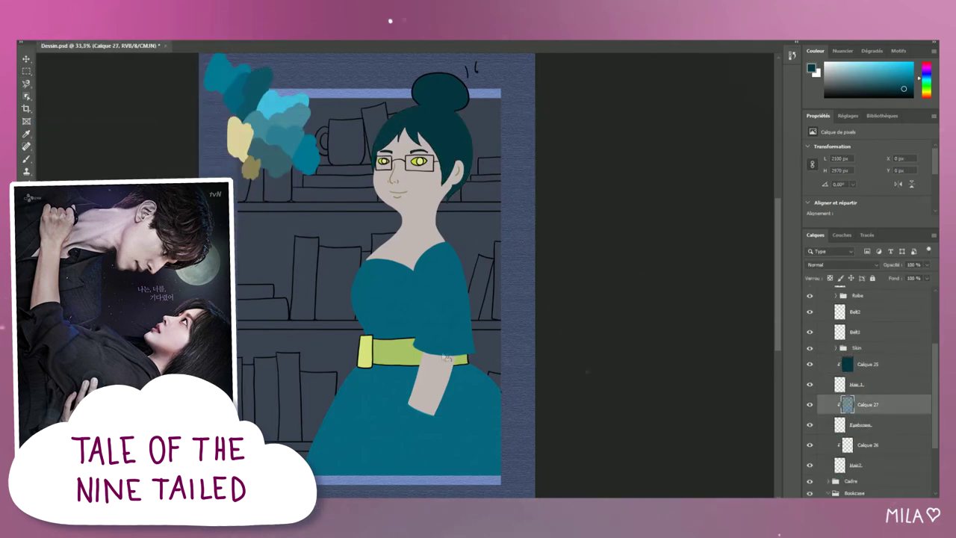
key("ctrl+plus")
key("ctrl+plus")
left_click_drag(90, 194, 142, 254)
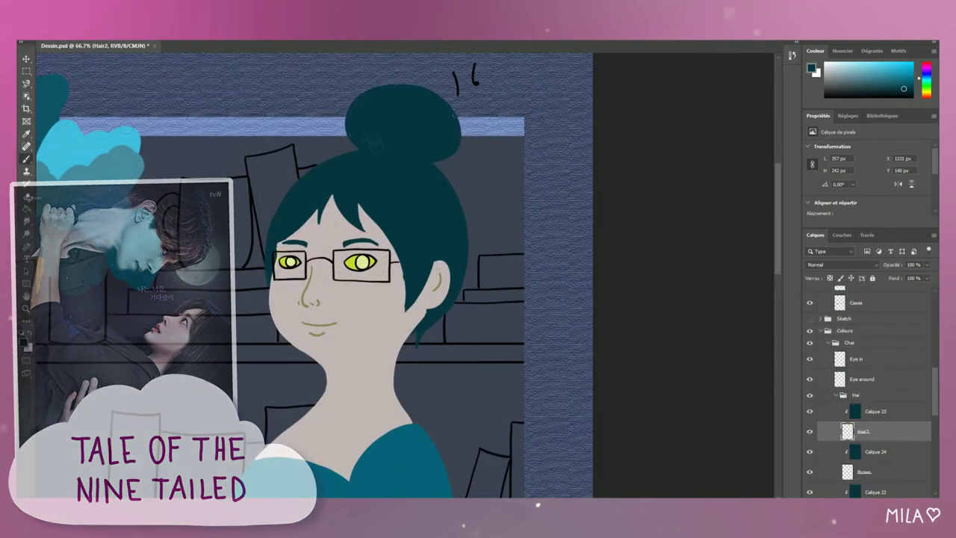
scroll(870, 388, "down", 2)
left_click(857, 453)
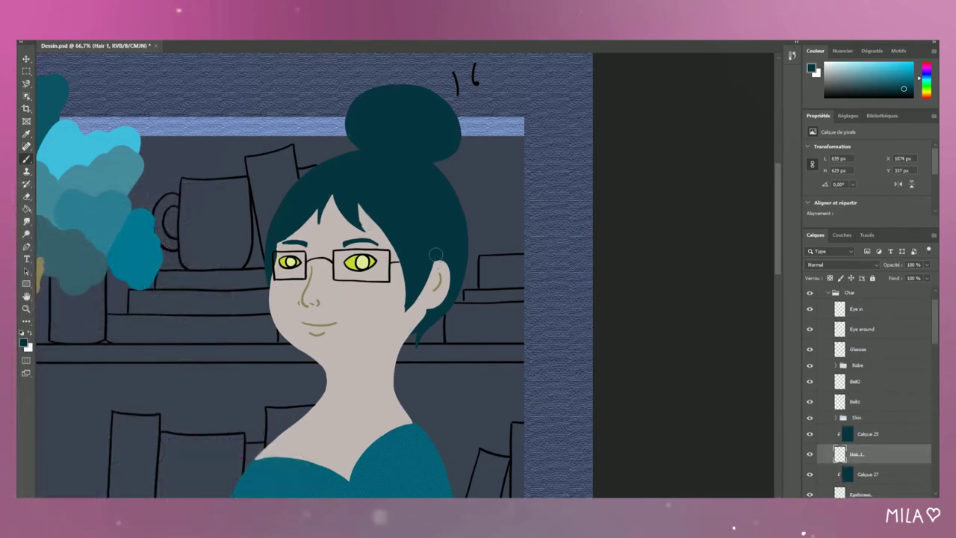
scroll(869, 388, "down", 3)
left_click(854, 340)
key("ctrl+minus")
key("ctrl+minus")
key("ctrl+minus")
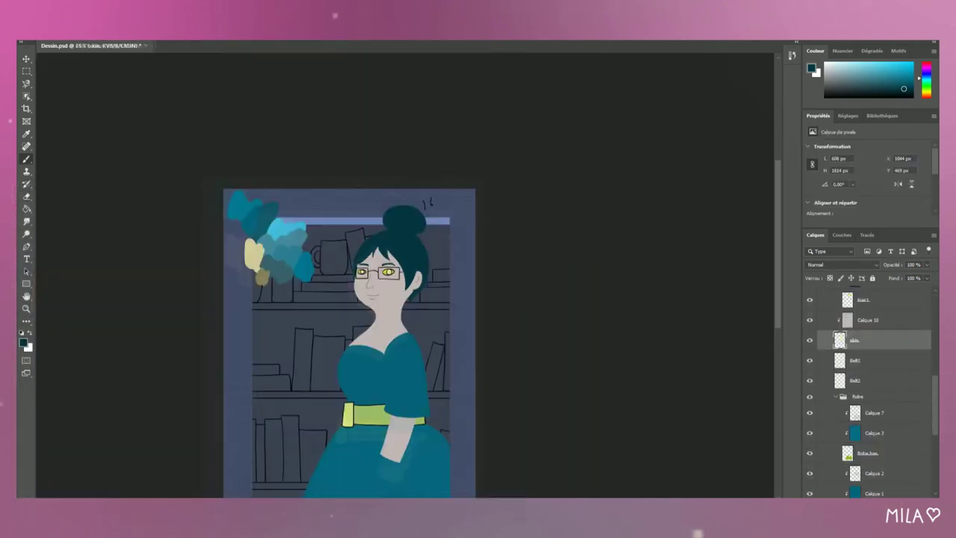
- Colour the eyes white and blue and their outlines dark olive and teal on layers clipped to Eye in and Eye around
key("ctrl+plus")
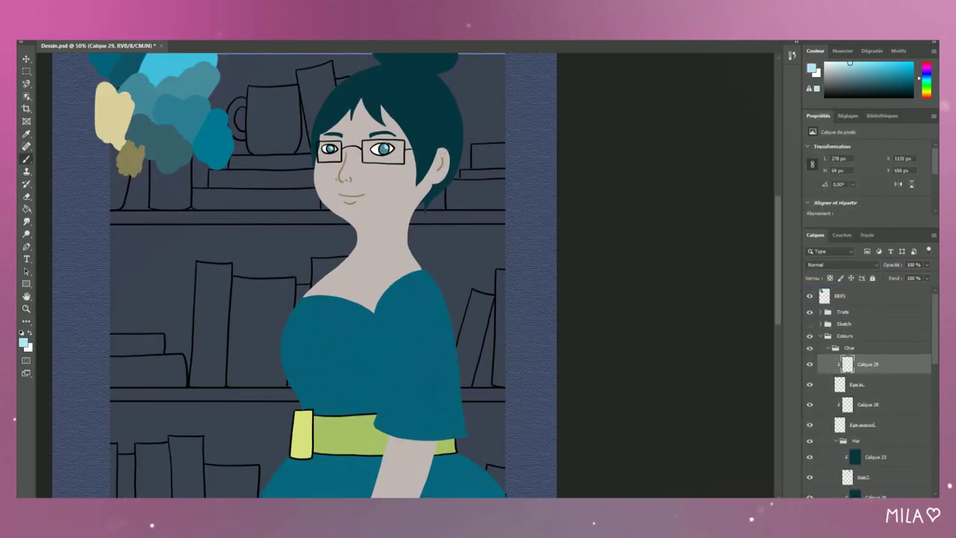
key("alt+bracketleft")
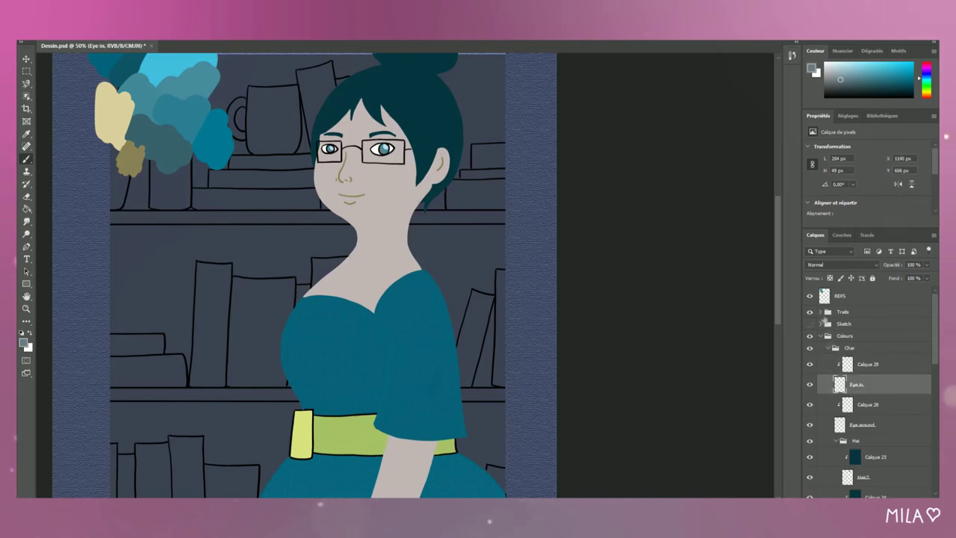
right_click(867, 359)
left_click(770, 283)
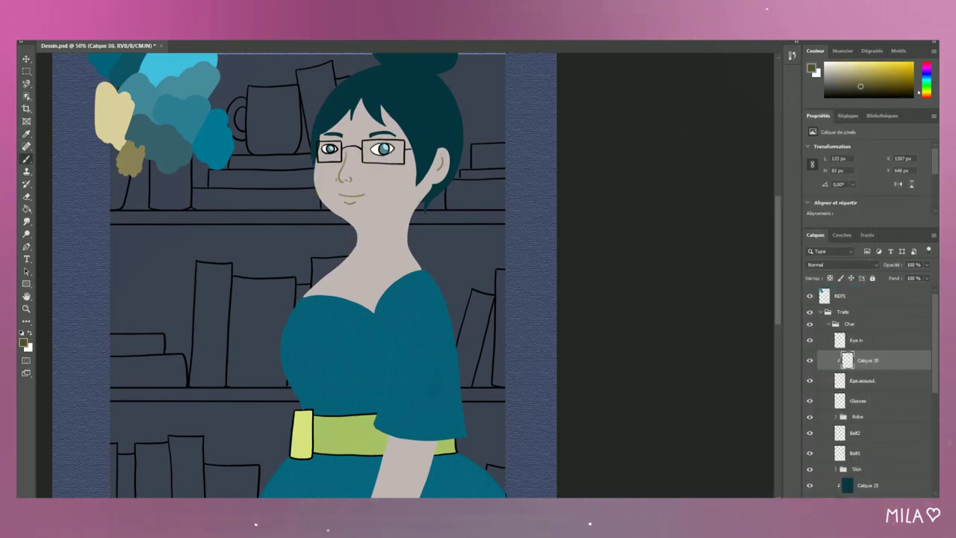
key("ctrl+alt+shift+n")
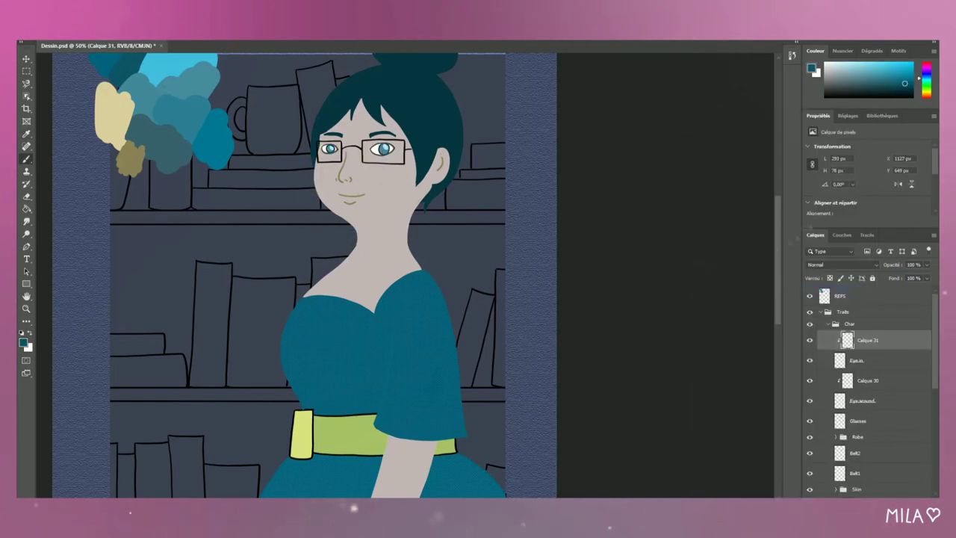
- Add clipped layers above Belt1 and Belt2, filling the belt very dark teal and the buckle dark teal
scroll(299, 276, "down", 2)
key("ctrl+alt+shift+n")
scroll(873, 388, "down", 3)
right_click(889, 377)
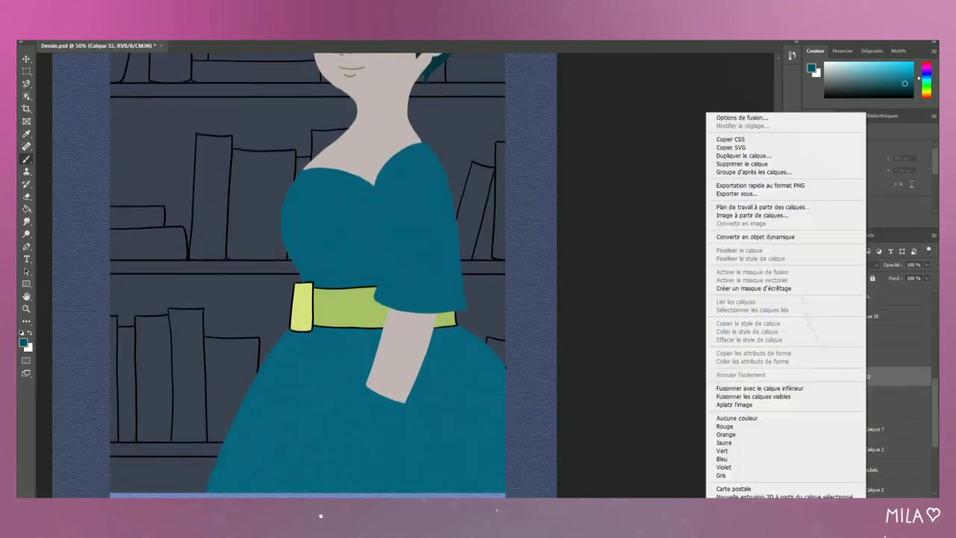
key("ctrl+alt+shift+n")
scroll(417, 430, "up", 3)
scroll(417, 431, "down", 3)
key("g")
left_click(416, 431)
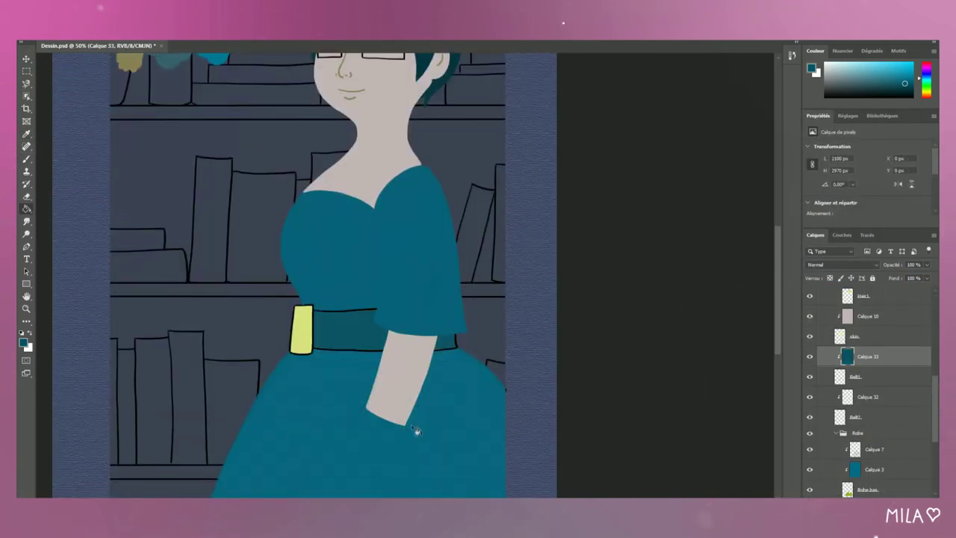
left_click(375, 325)
- Hide the REFS palette layer, collapse the Traits group and select the bookcase's dark fill, Calque 14, in the Colours group
scroll(874, 389, "up", 10)
left_click(873, 473)
key("b")
key("ctrl+minus")
key("ctrl+minus")
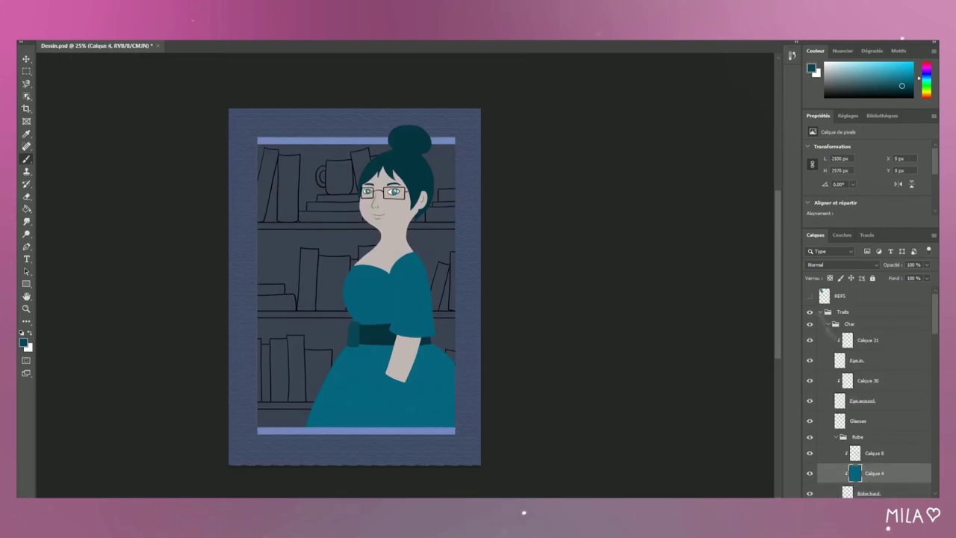
left_click(821, 312)
left_click(821, 336)
left_click(867, 376)
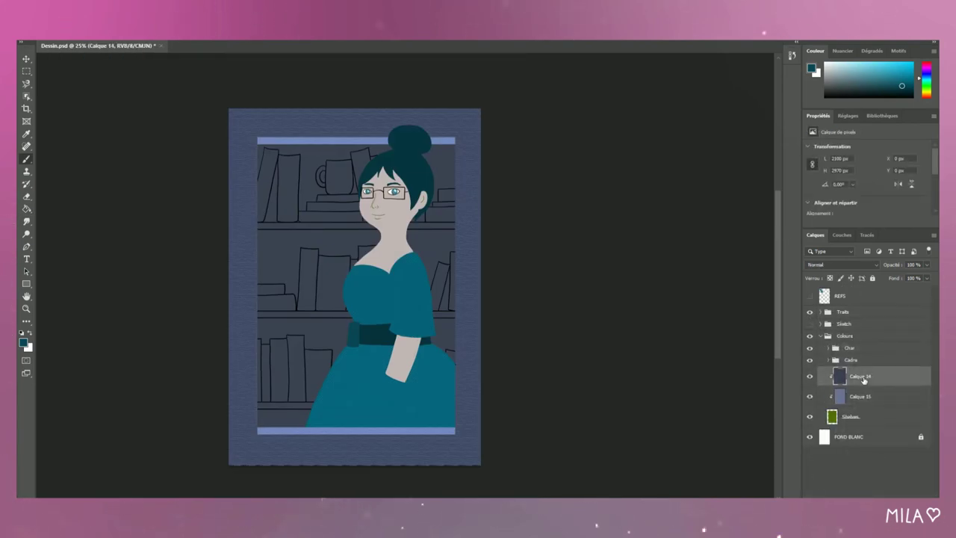
- Place Calque 39 at the top of the hair group and paint a white highlight on the outer edge of the bun
scroll(866, 377, "up", 1)
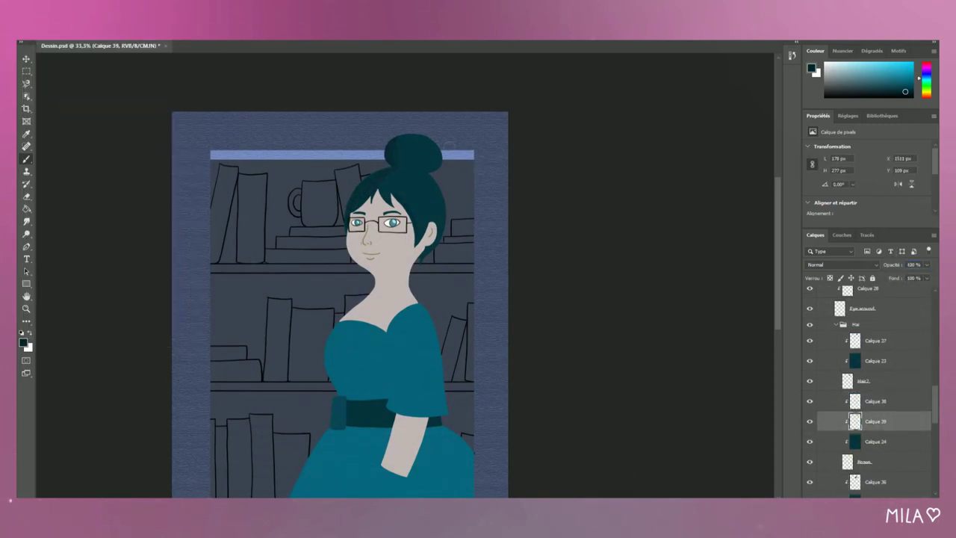
key("ctrl+shift+bracketright")
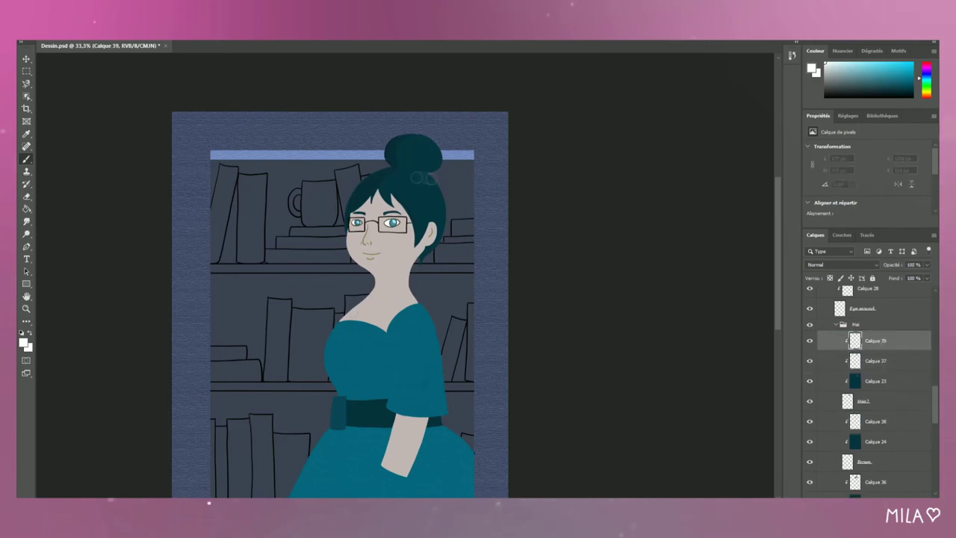
key("ctrl+z")
- Add a clipped layer above Calque 36 and paint a white highlight down the back of the hair
left_click(891, 482)
key("ctrl+shift+alt+n")
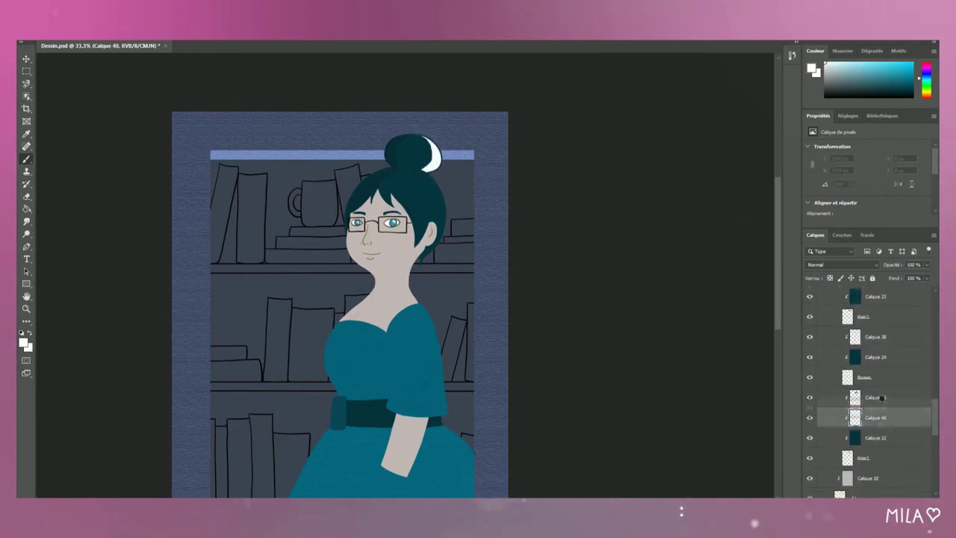
left_click_drag(434, 150, 422, 258)
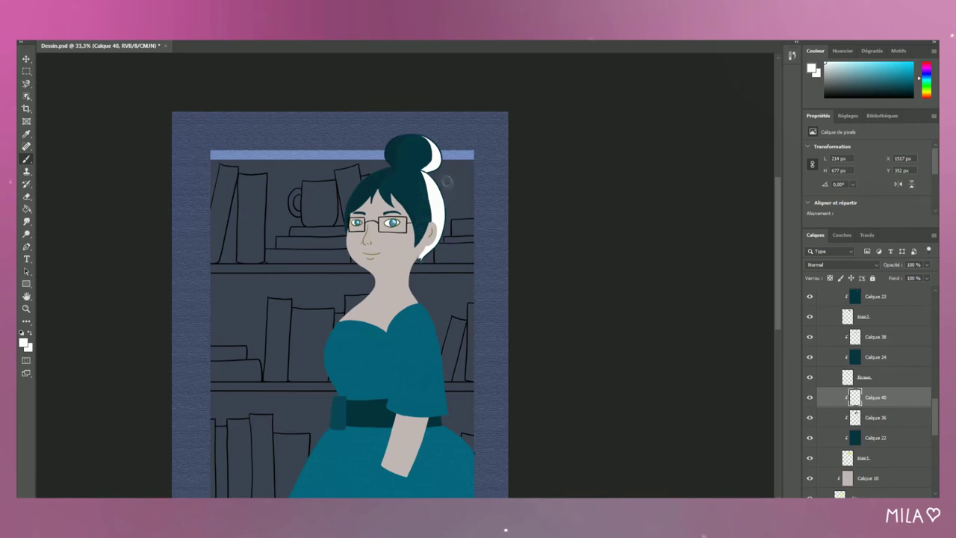
key("ctrl+z")
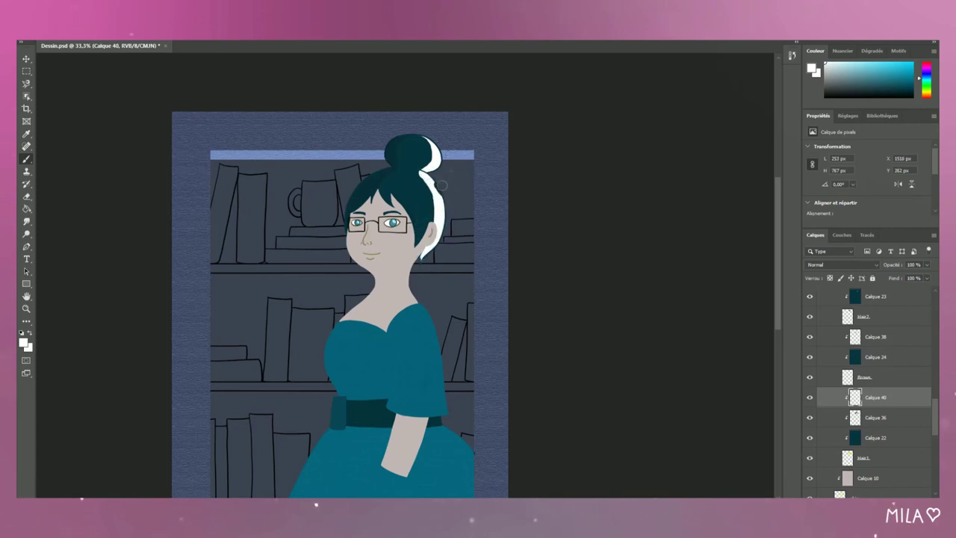
right_click(41, 147)
key("Escape")
- Place a new clipped layer above Calque 7 and paint a white highlight down the back edge of the skirt
scroll(931, 406, "down", 5)
scroll(931, 406, "down", 3)
left_click(873, 391)
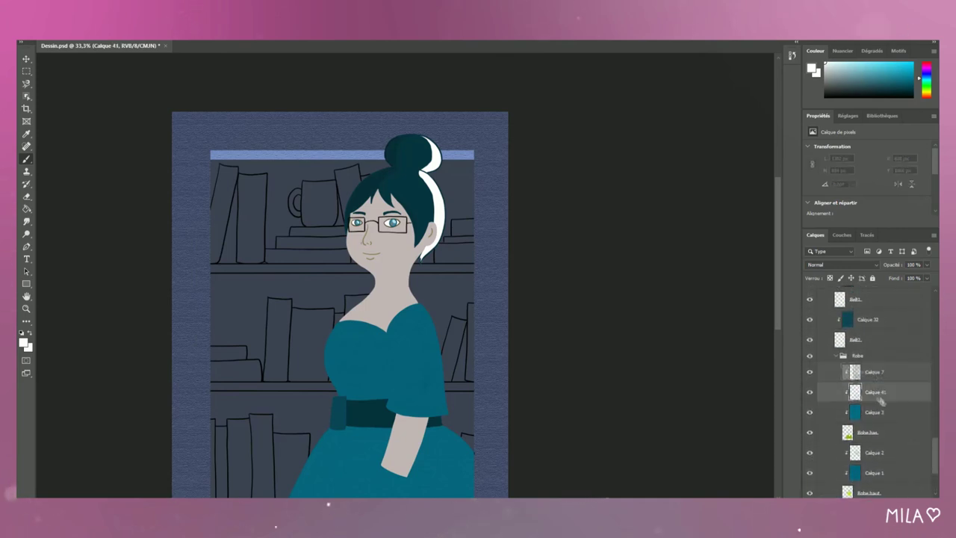
key("ctrl+shift+alt+n")
scroll(431, 323, "down", 3)
right_click(431, 323)
key("Escape")
left_click_drag(431, 323, 469, 422)
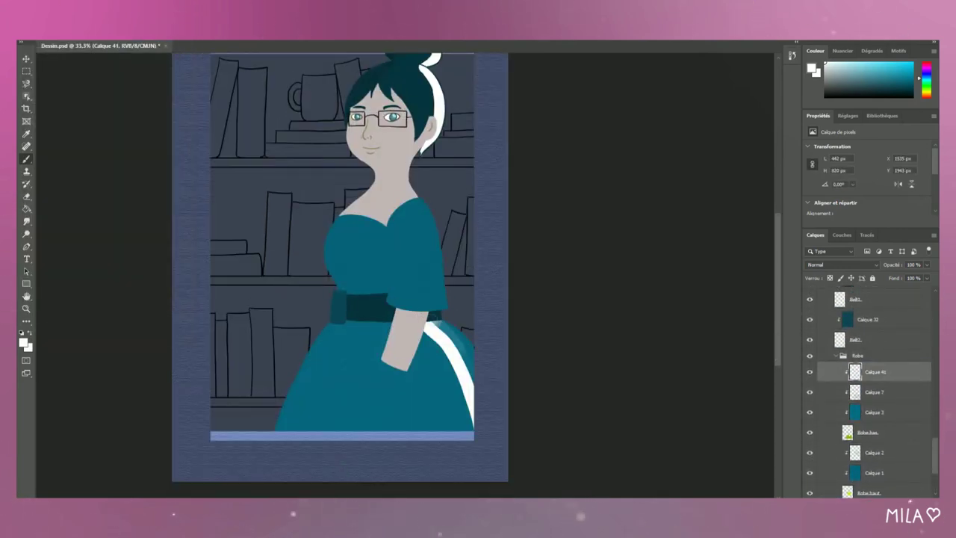
left_click_drag(429, 328, 471, 430)
- Add a clipped layer above Calque 2 and paint a white highlight down the back of the sleeve
left_click(873, 451)
key("ctrl+shift+alt+n")
key("ctrl+z")
key("ctrl+z")
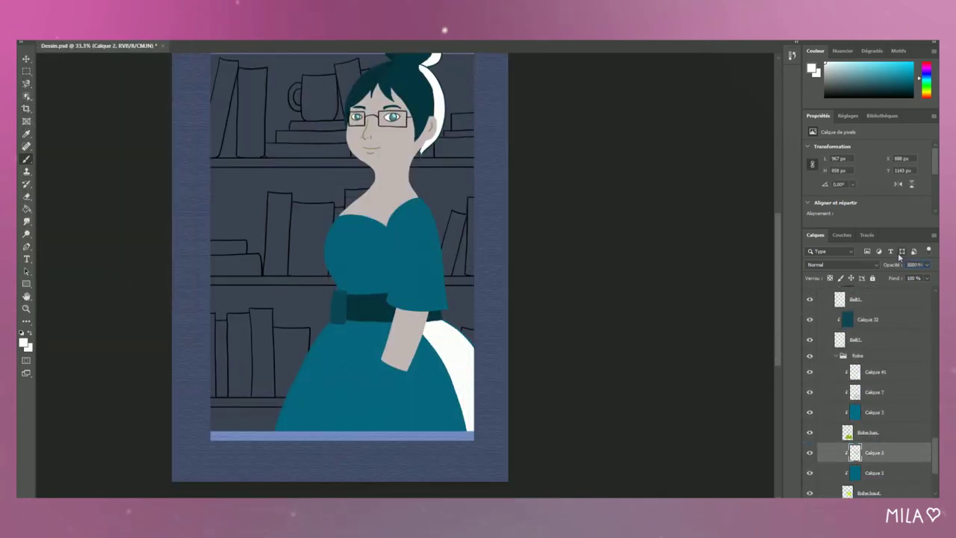
key("ctrl+shift+z")
key("ctrl+shift+z")
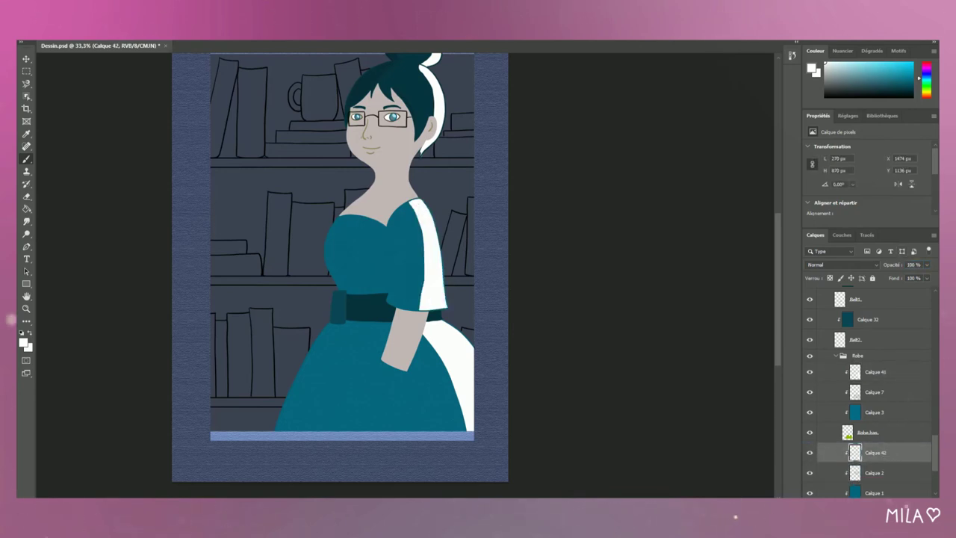
- Lower the opacity of the white highlight layers on the dress and hair to make them translucent
left_click_drag(927, 264, 904, 285)
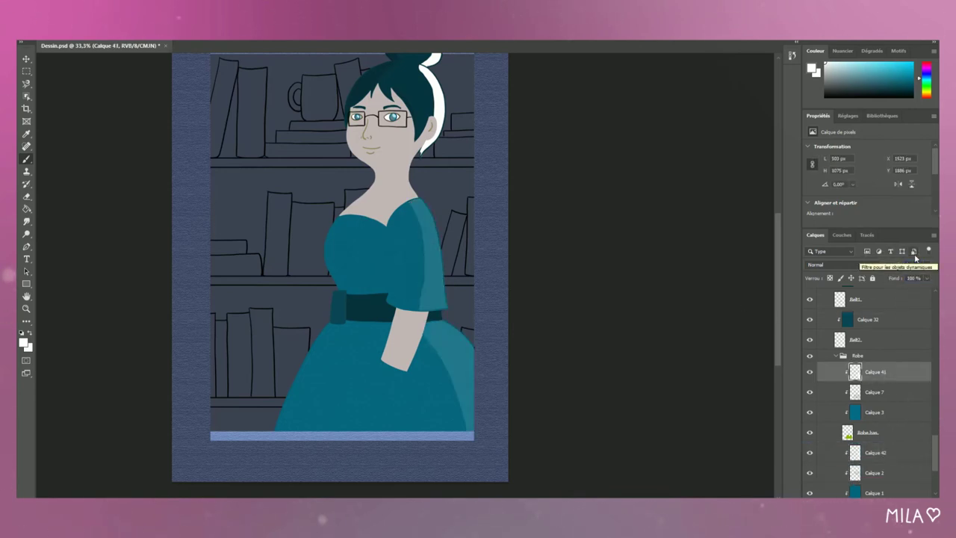
scroll(772, 316, "up", 3)
scroll(874, 374, "up", 5)
- Paint a white highlight on the neck and ear on a layer clipped above the skin fill, at 18% opacity
left_click(875, 348)
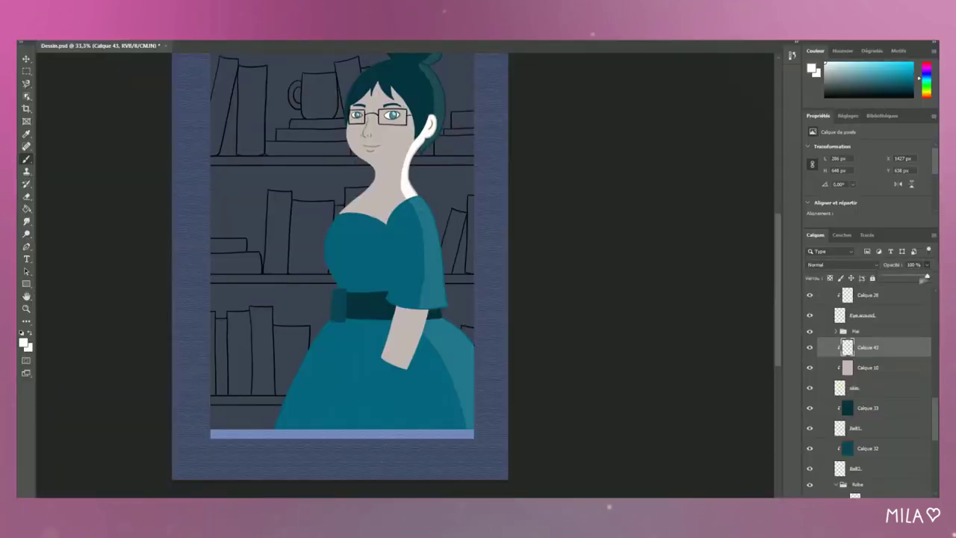
left_click_drag(927, 277, 889, 279)
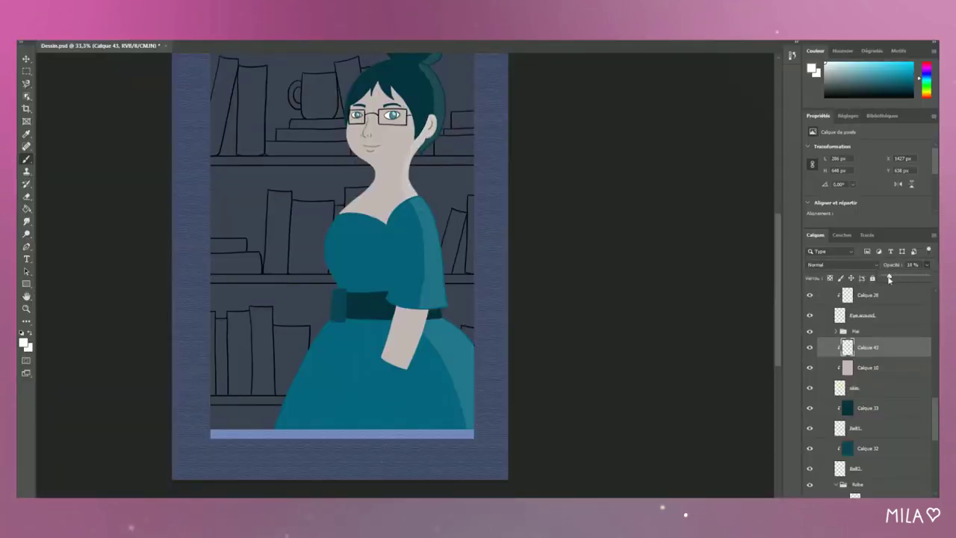
- Paint black shadows on the face, ear and arm on a new clipped skin layer and lower its opacity to 10%
key("ctrl+shift+alt+n")
key("x")
key("ctrl+z")
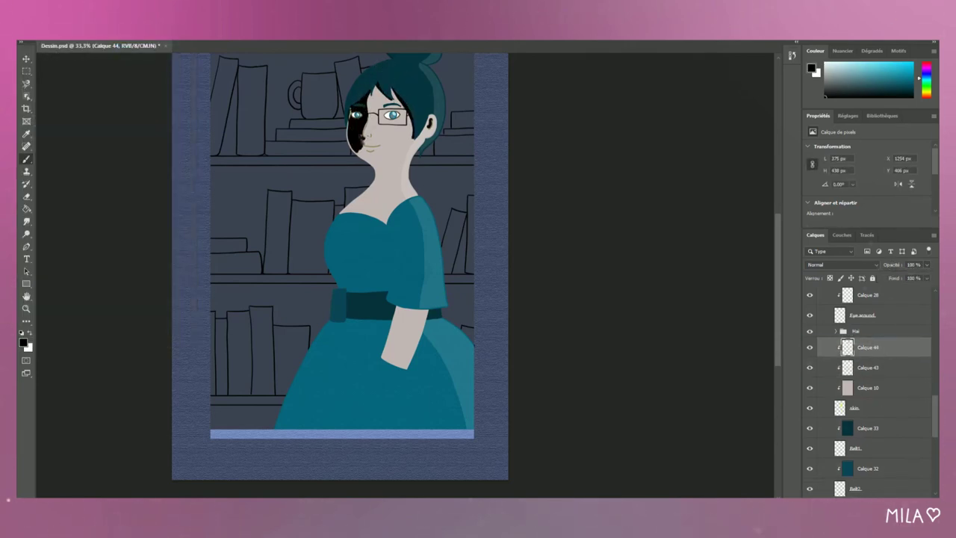
left_click(399, 308)
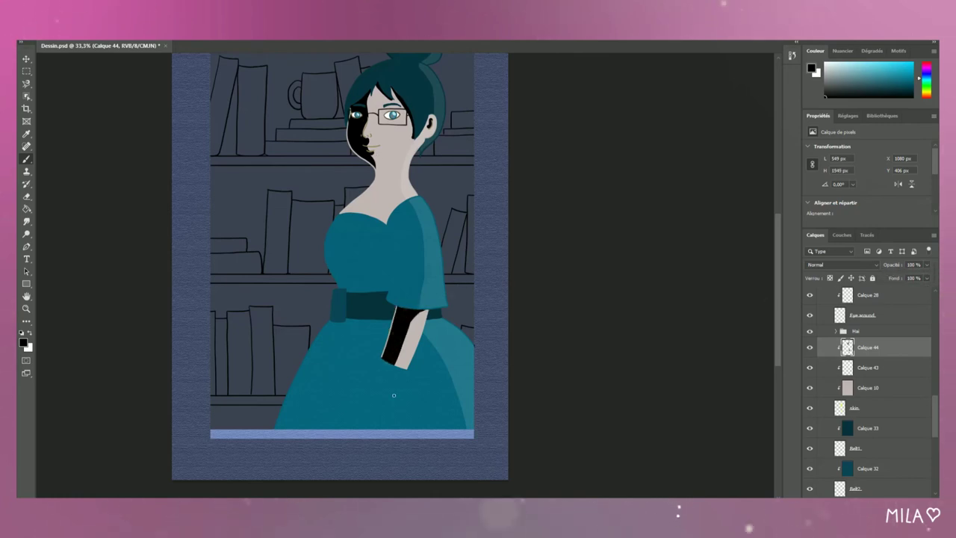
left_click_drag(927, 264, 892, 277)
right_click(172, 42)
key("Escape")
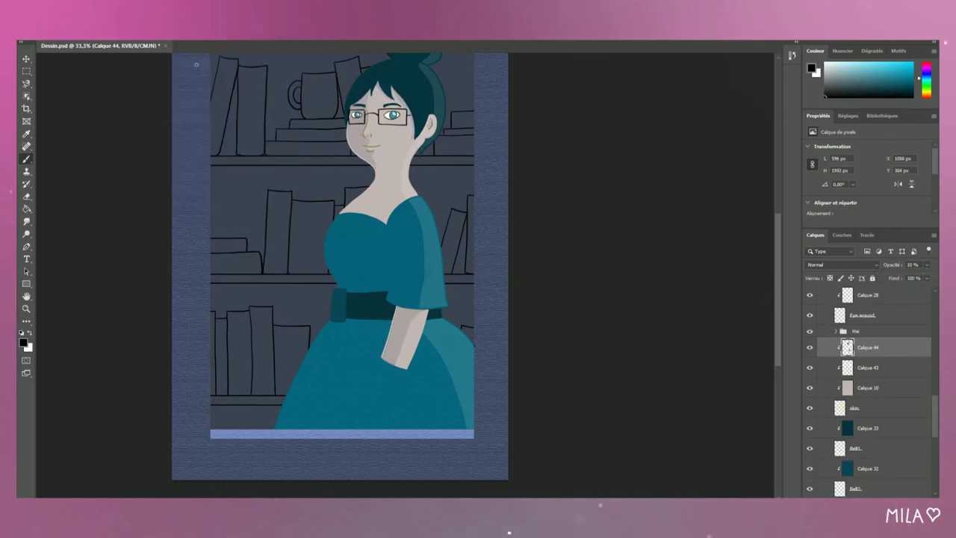
- Paint black shadows on the skirt's front edge and around the arm on a clipped layer, then set its opacity to 16%
scroll(192, 151, "up", 3)
scroll(192, 151, "down", 1)
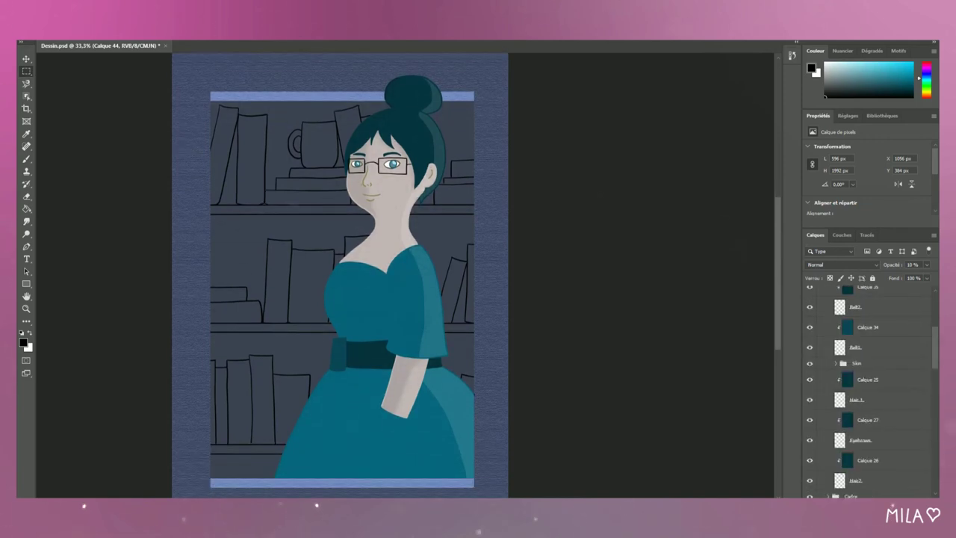
key("b")
left_click_drag(338, 372, 280, 473)
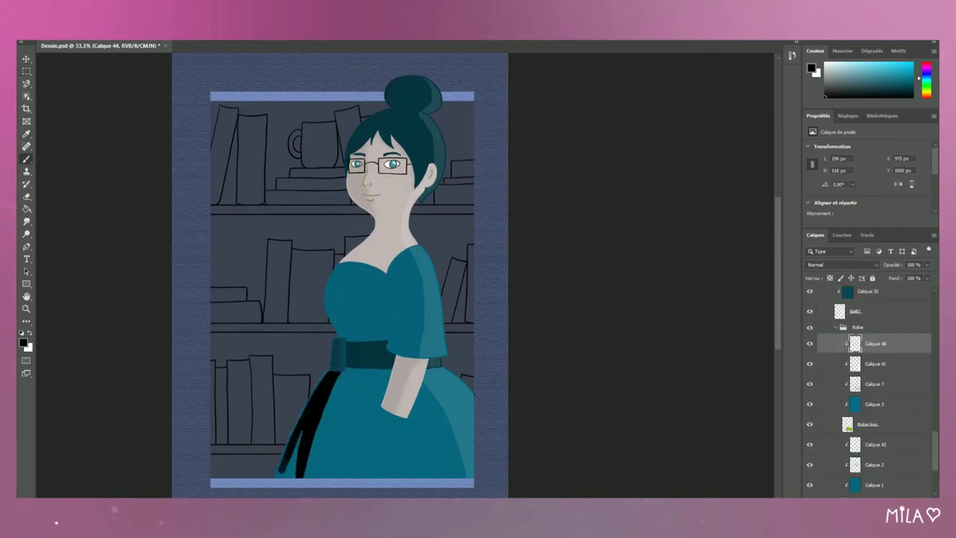
left_click_drag(926, 265, 895, 278)
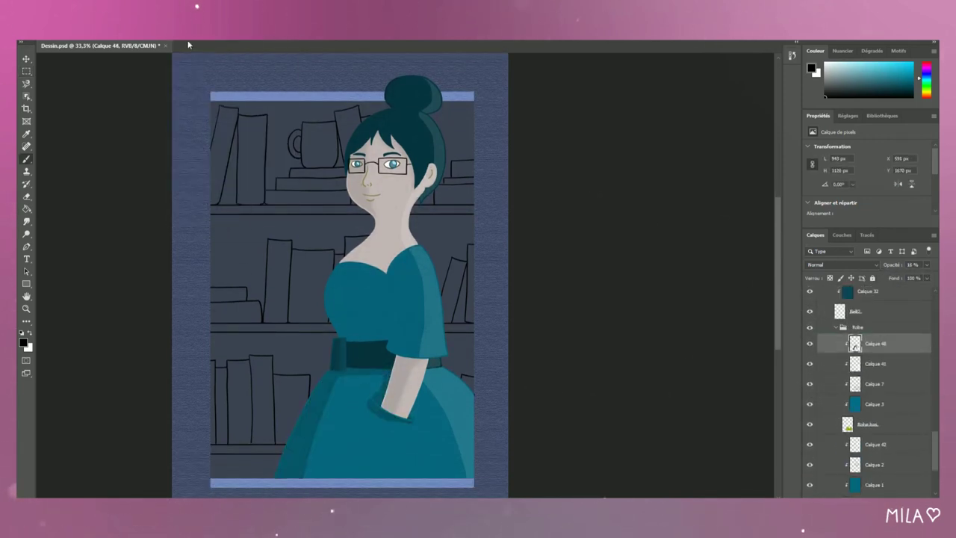
- Set the skirt shadow layer to 18% opacity and paint translucent black shadows on the bodice's front and beside the sleeve on a new clipped layer
type("18")
key("Return")
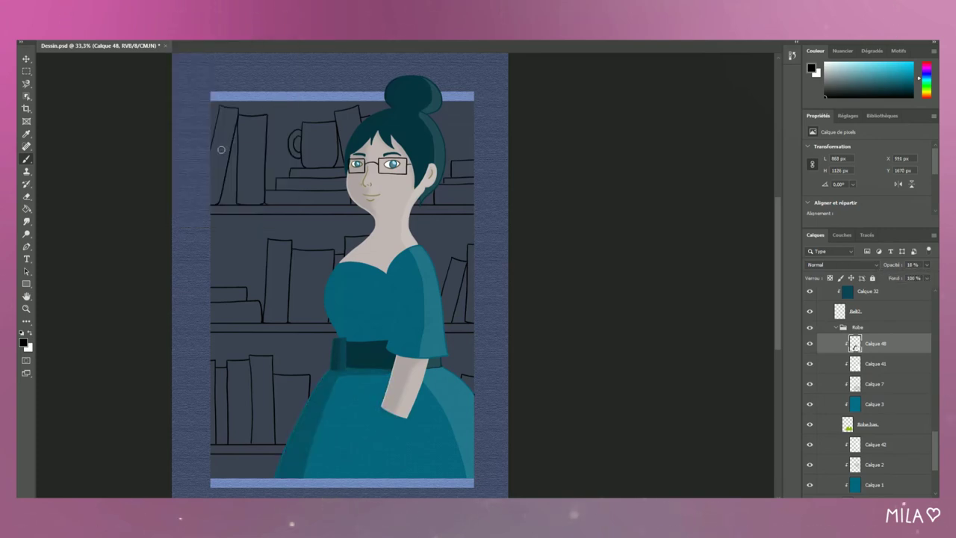
mouse_move(336, 374)
left_mouse_down()
mouse_move(321, 428)
mouse_move(348, 385)
left_mouse_up()
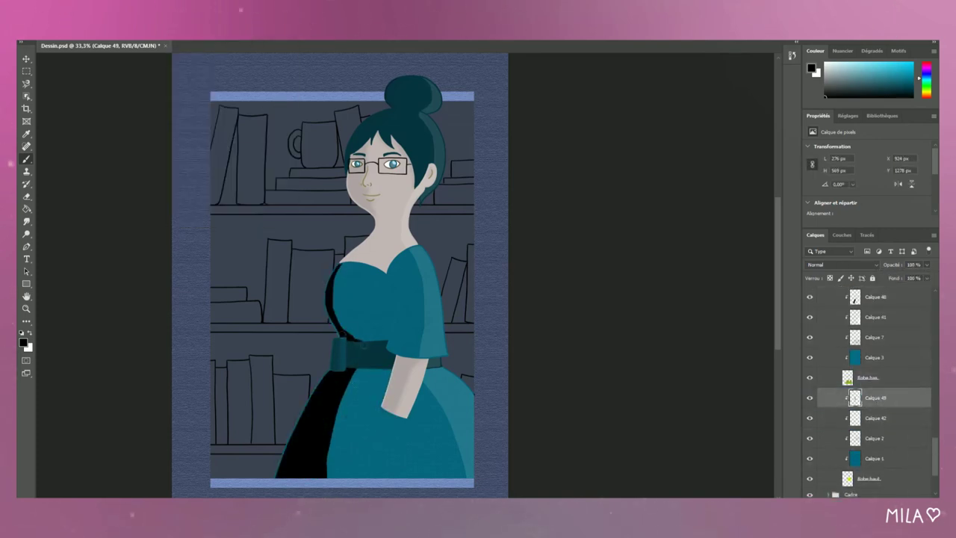
left_click_drag(395, 282, 385, 340)
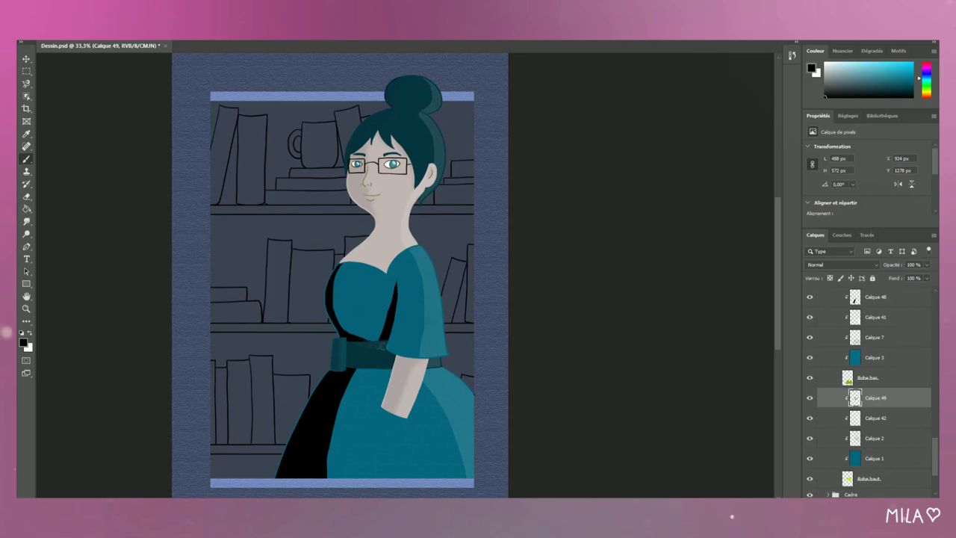
left_click_drag(926, 264, 894, 280)
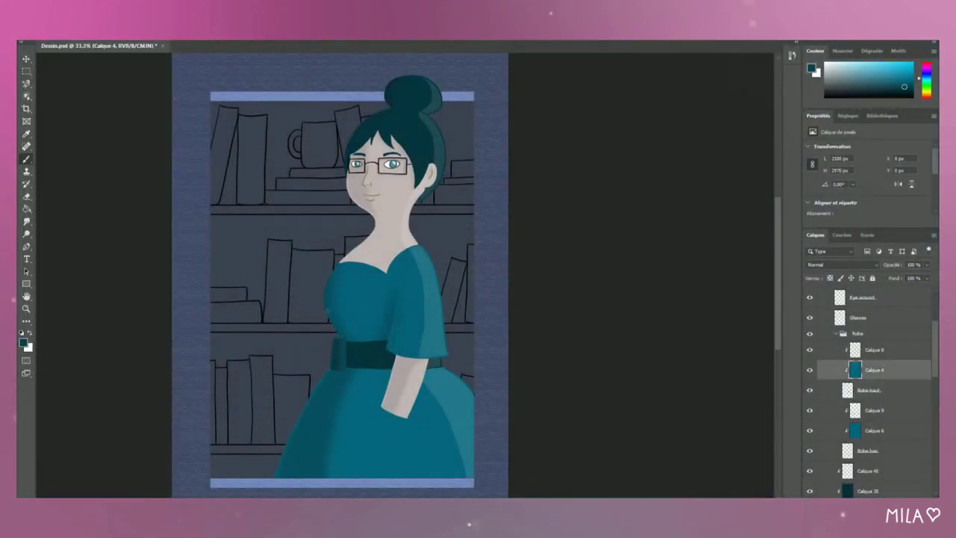
- Recolour the outlines of the dress, belt and skin to match the neighbouring shading, working on their clipped outline colour layers
left_click(874, 430)
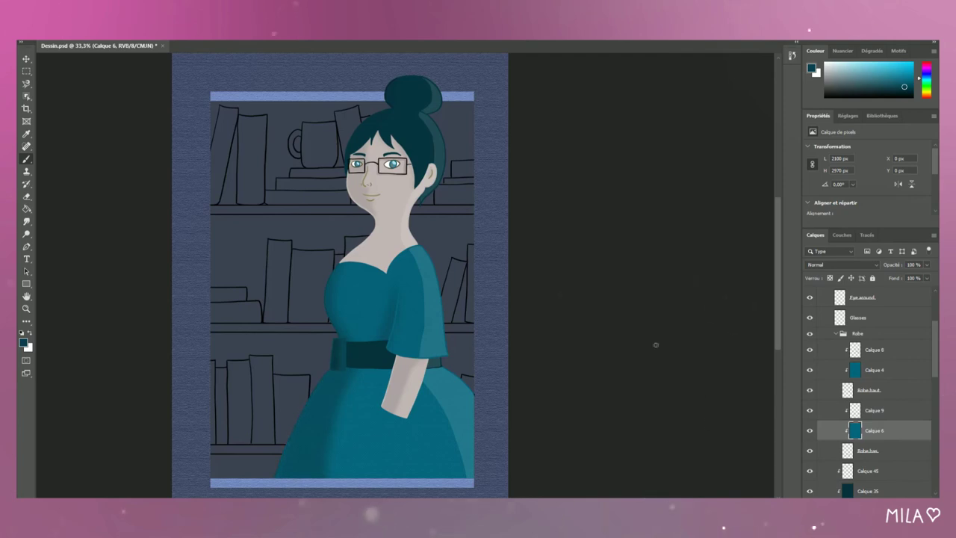
scroll(870, 388, "down", 2)
left_click(868, 375)
left_click(887, 433)
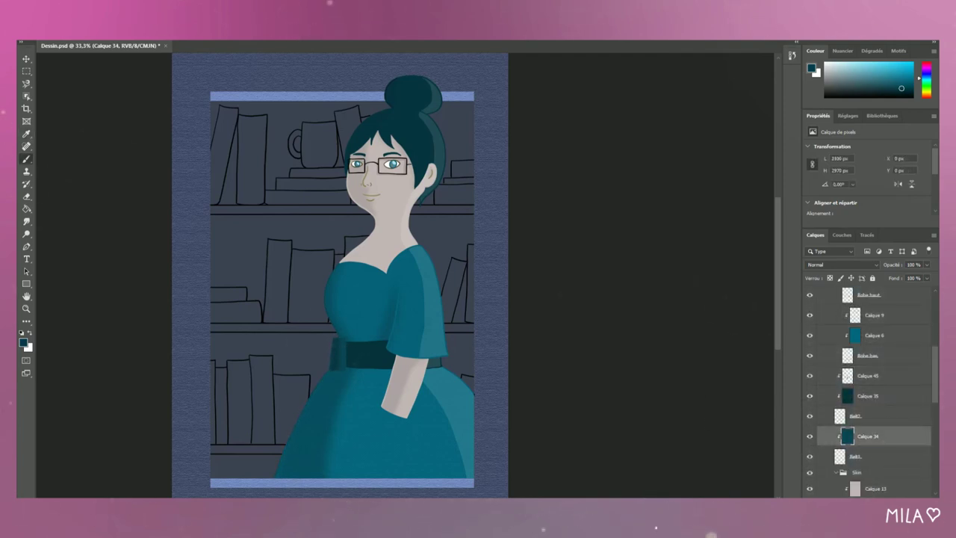
left_click(866, 375)
scroll(869, 388, "down", 3)
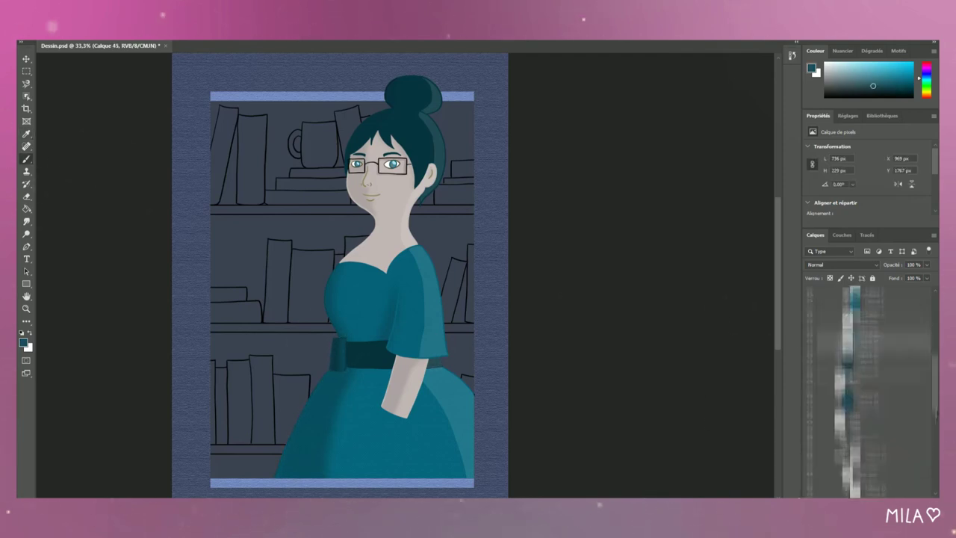
left_click(875, 380)
left_click(875, 420)
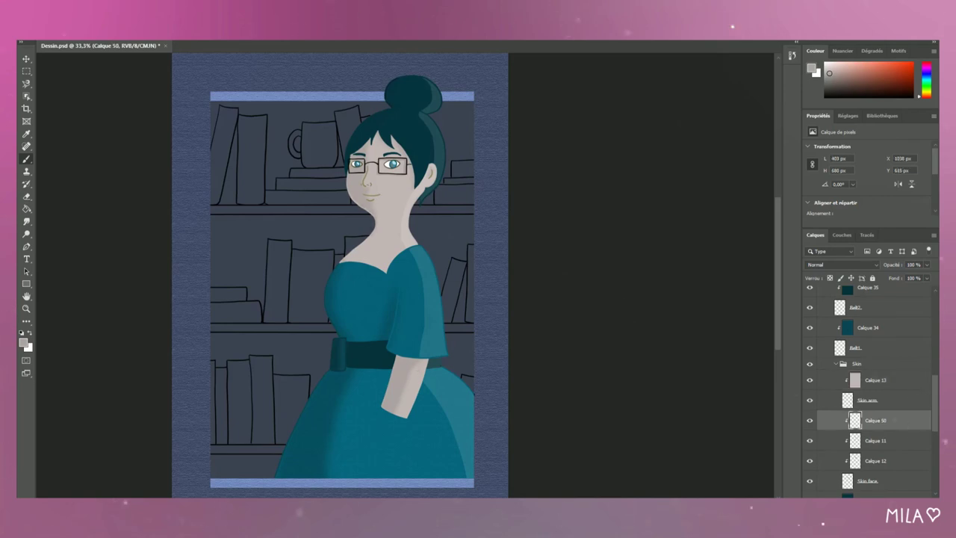
key("alt+bracketright")
key("alt+bracketright")
key("alt+bracketright")
key("alt+bracketright")
key("alt+bracketright")
key("alt+bracketright")
key("alt+bracketright")
key("alt+bracketright")
key("alt+bracketright")
key("alt+bracketright")
key("alt+bracketright")
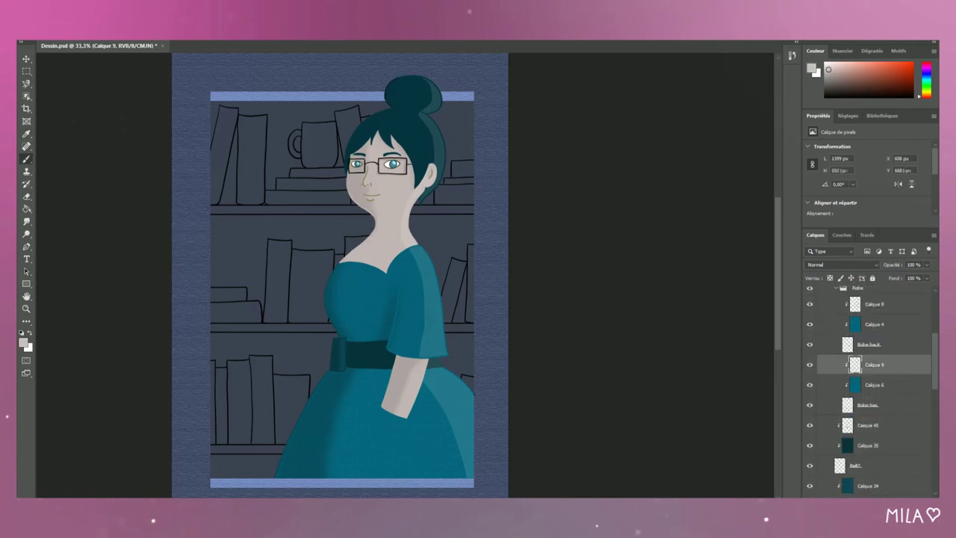
- Retouch the hair outlines with dark teal sampled from the hair, working on their clipped outline colour layers
key("alt+bracketleft")
key("alt+bracketleft")
key("alt+bracketleft")
key("alt+bracketleft")
key("alt+bracketleft")
key("alt+bracketleft")
key("alt+bracketleft")
key("alt+bracketleft")
key("alt+bracketleft")
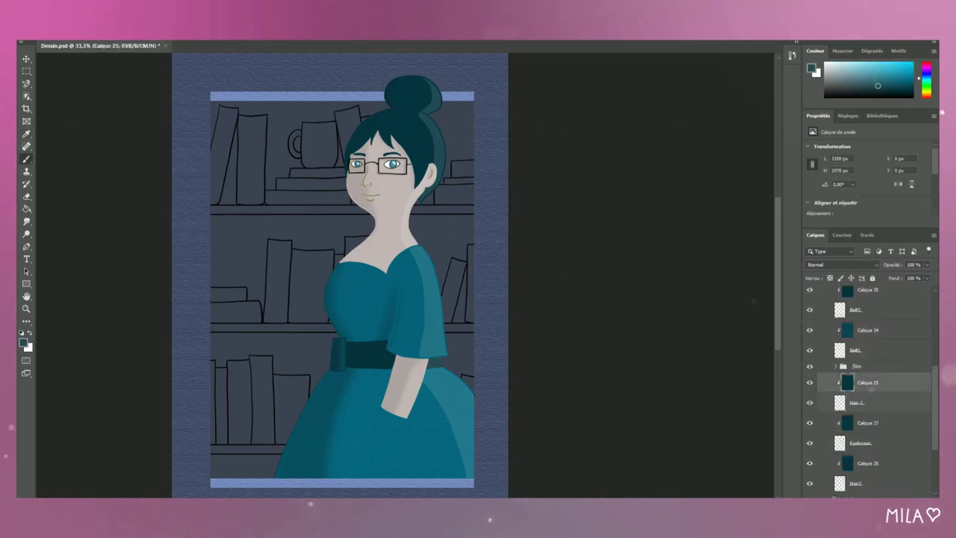
key("alt+bracketleft")
key("alt+bracketleft")
key("alt+bracketleft")
key("alt+bracketleft")
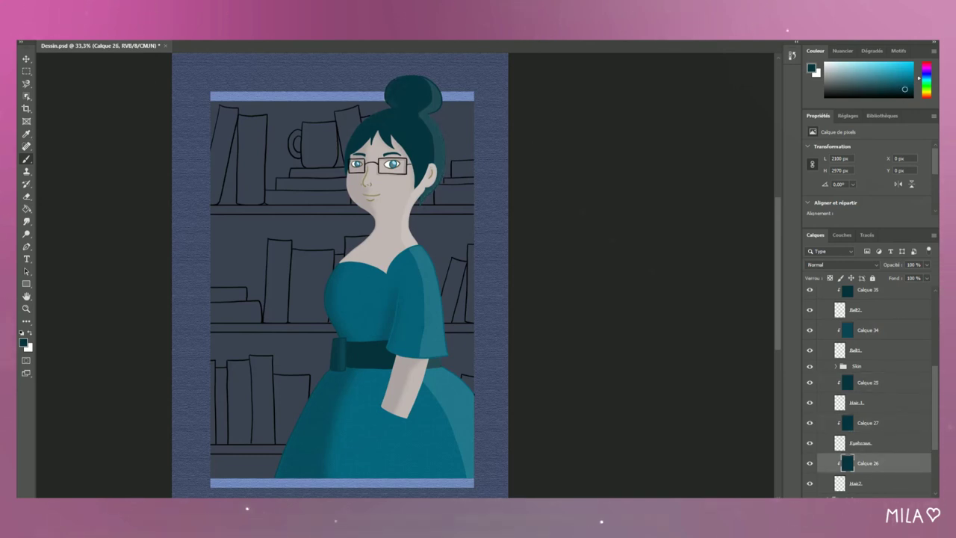
key("alt+bracketright")
left_click(404, 88, "alt")
key("alt+bracketleft")
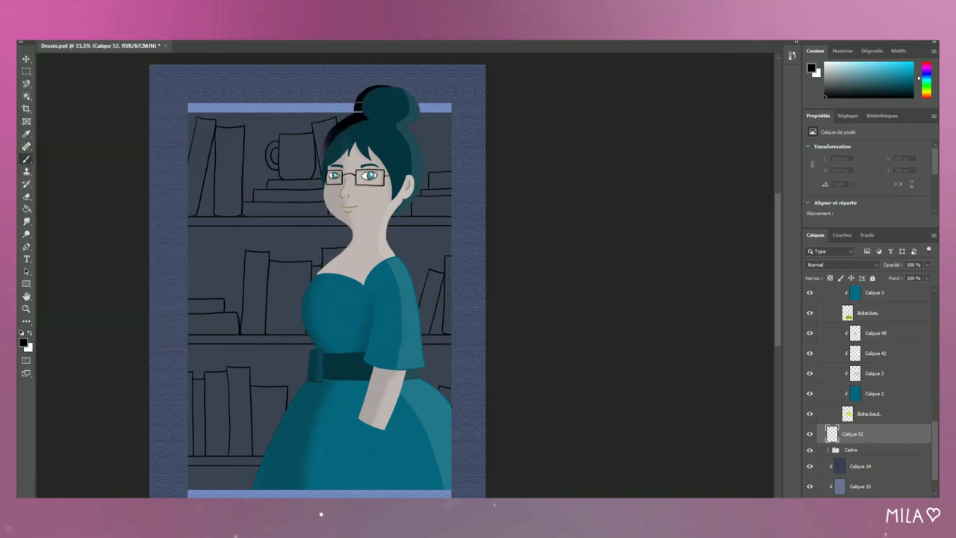
- Paint a black cast shadow along the woman's front silhouette on the layer beneath her and set its opacity to 17%
left_click_drag(350, 130, 235, 496)
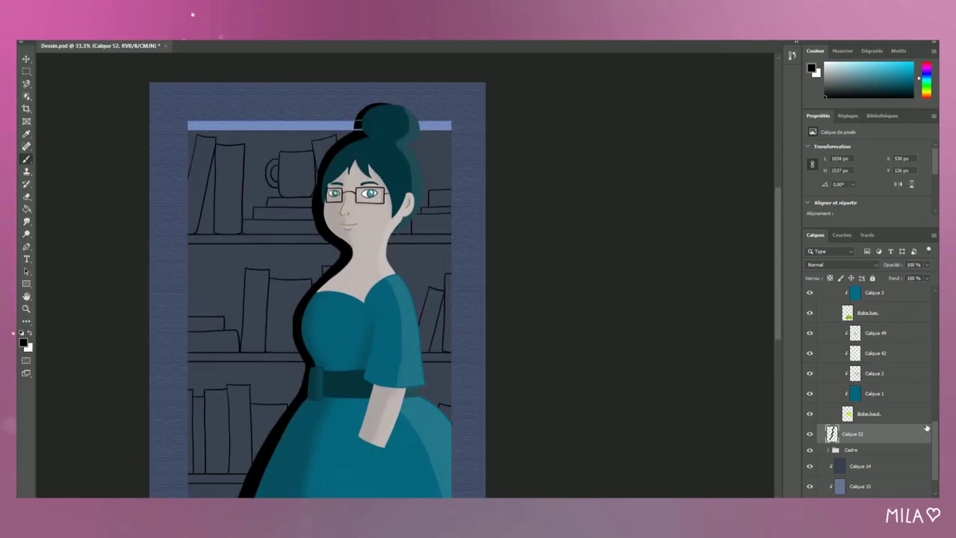
scroll(926, 428, "up", 1)
left_click_drag(927, 264, 902, 288)
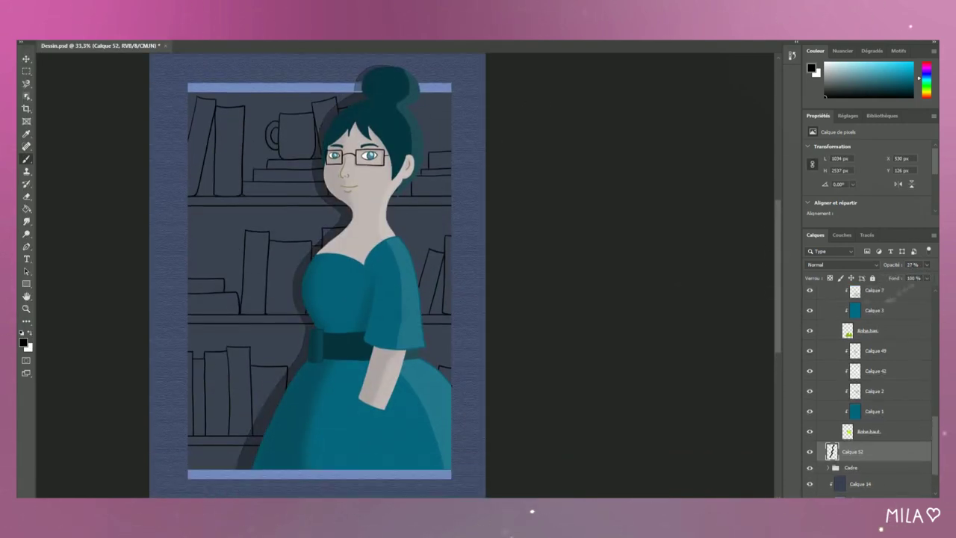
- Fill the bookcase's clipped colour layer with dark navy blue
scroll(882, 374, "down", 2)
left_click(860, 448)
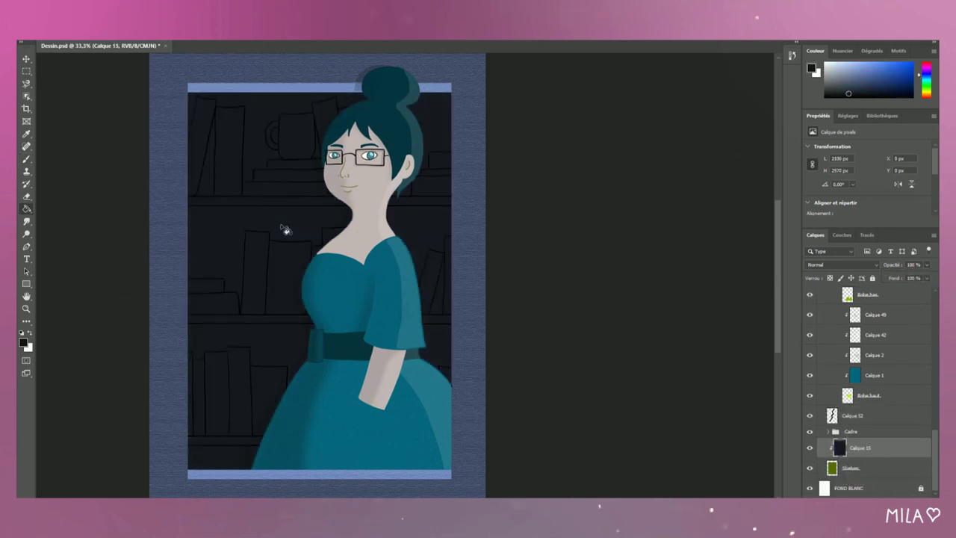
key("ctrl+a")
left_click(388, 337)
- Paint lighter blue highlights on the upper-shelf books on a new layer clipped above the bookcase fill
key("ctrl+alt+shift+n")
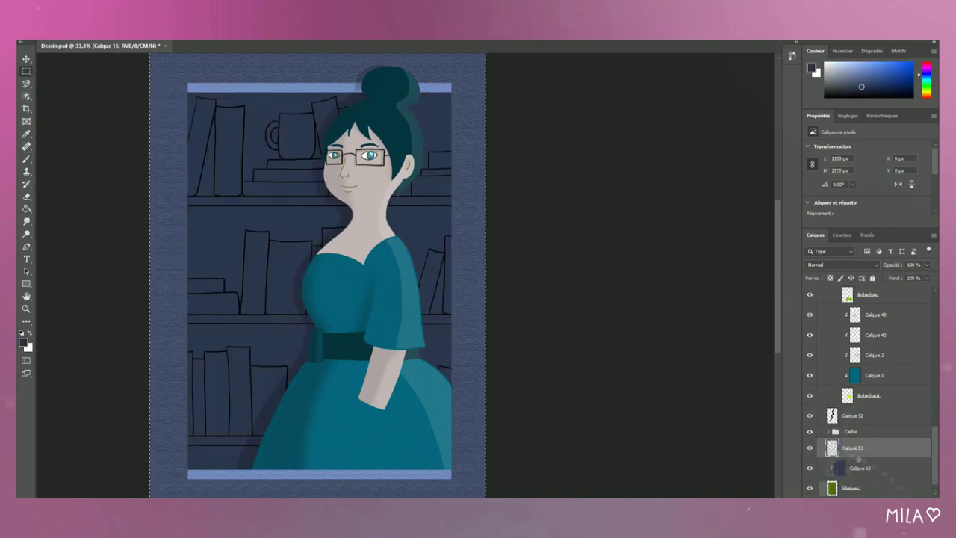
key("ctrl+alt+g")
key("b")
left_click_drag(241, 111, 240, 195)
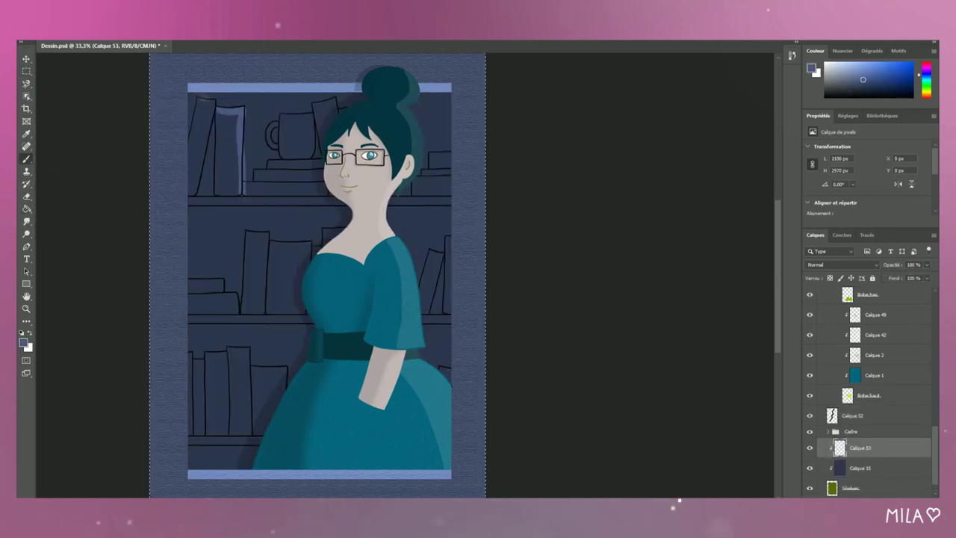
left_click_drag(198, 106, 218, 103)
left_click_drag(314, 113, 338, 100)
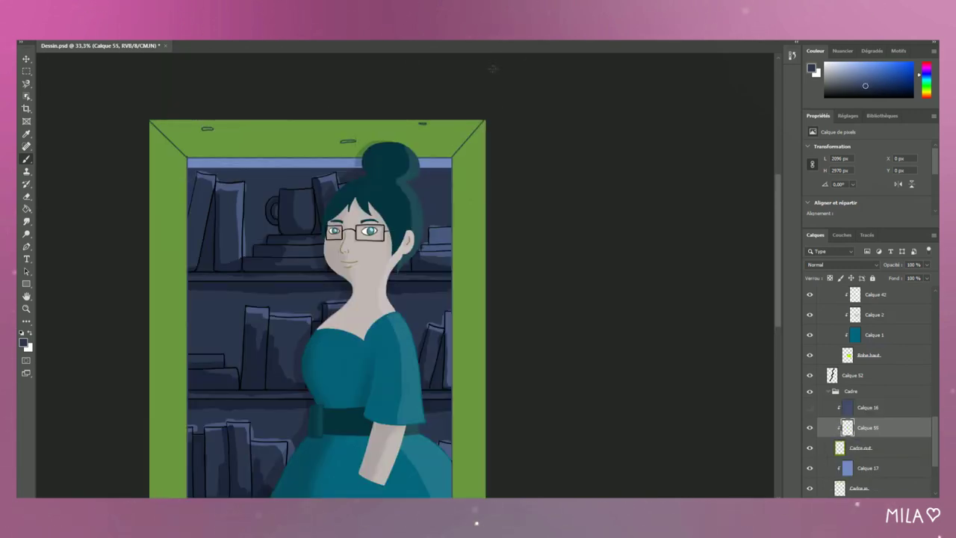
- Place the frame's knot and corner line layer above its hidden dark blue colour layer within the frame group
left_click_drag(851, 427, 856, 452)
key("ctrl+z")
scroll(866, 373, "up", 10)
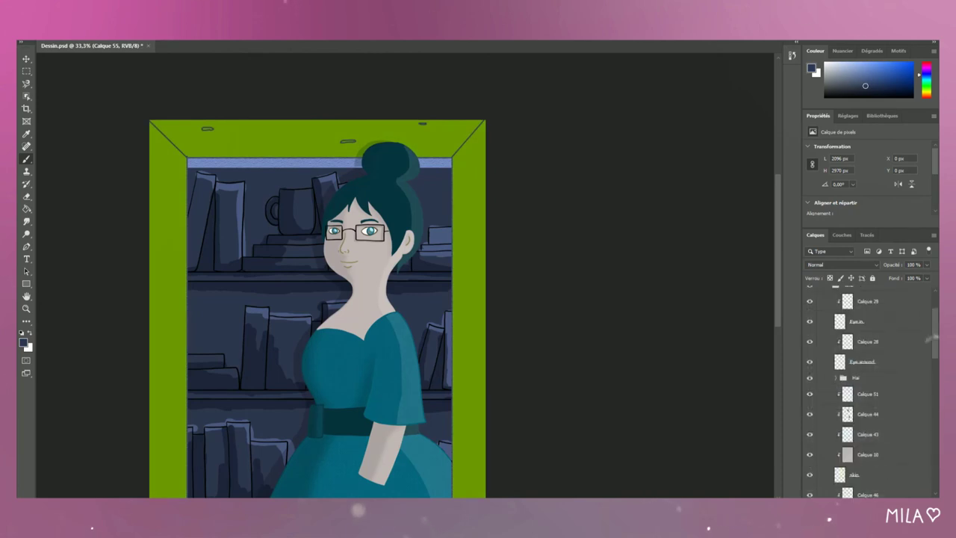
left_click(840, 296)
scroll(867, 374, "down", 10)
left_click(866, 328)
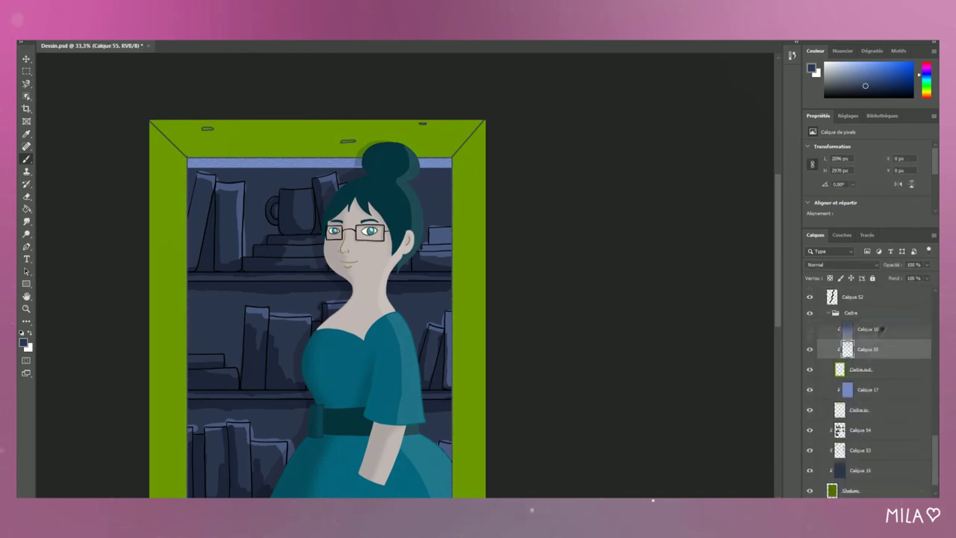
scroll(317, 299, "down", 2)
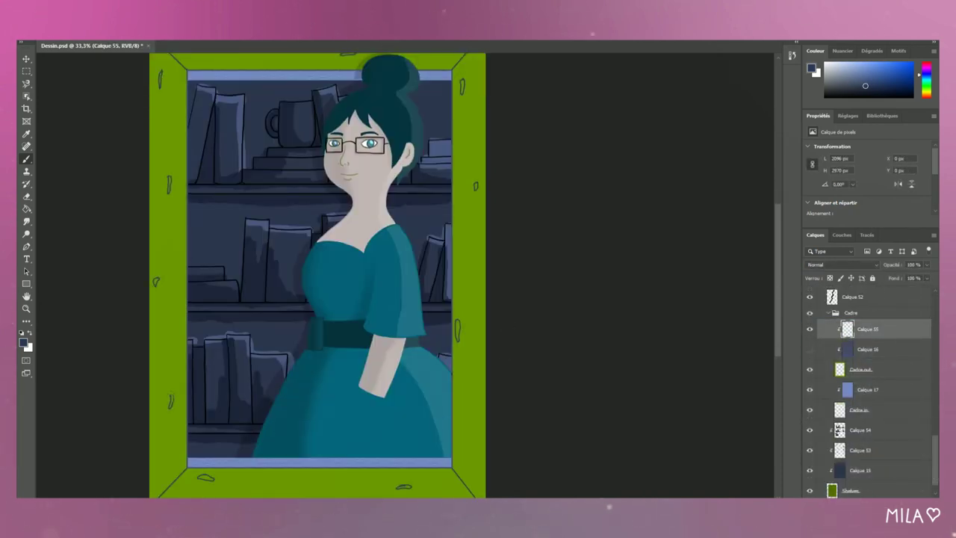
- Draw wood-grain lines on a new layer clipped to the frame and merge them with the knot line layer
scroll(318, 298, "up", 1)
key("ctrl+minus")
key("ctrl+shift+alt+n")
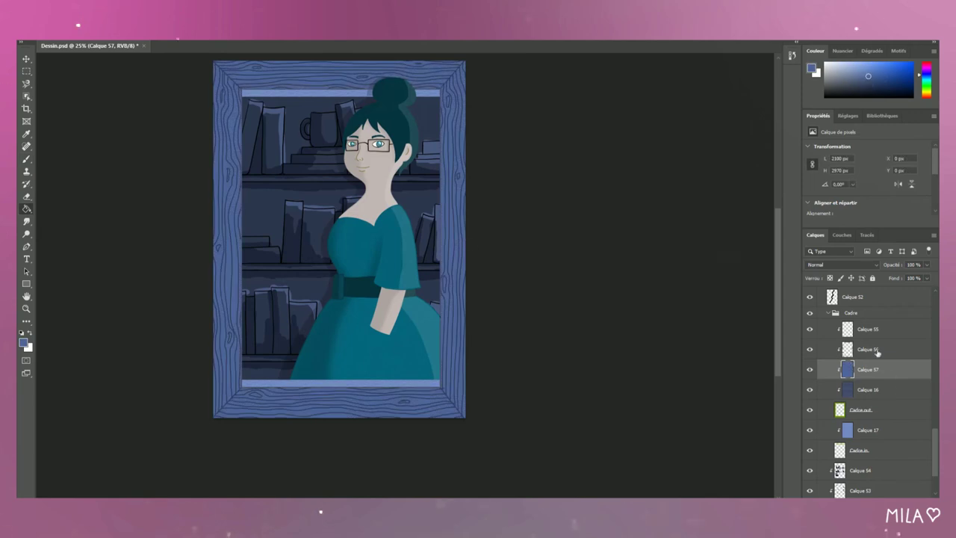
right_click(877, 352)
left_click(761, 391)
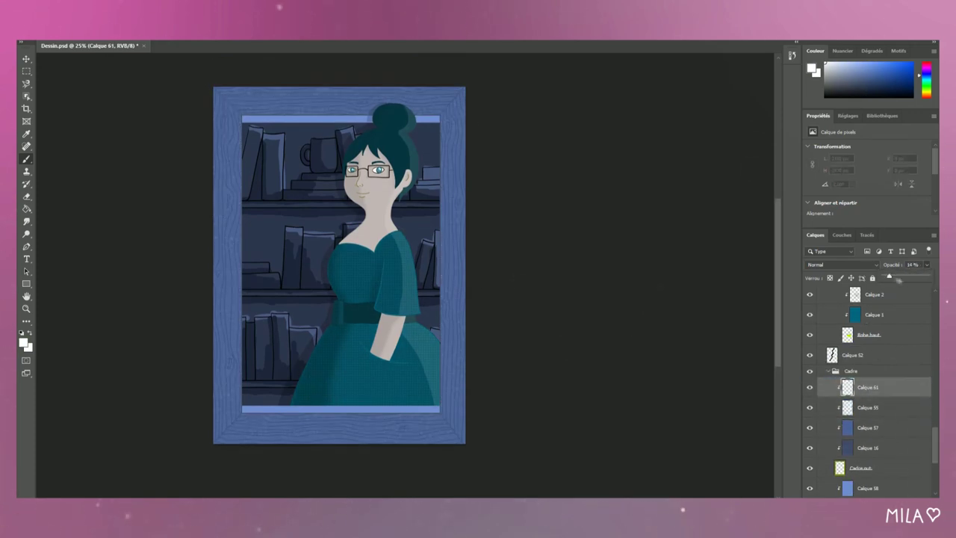
- Speckle the frame in white with a 284 px pointillist special-effects brush
right_click(130, 118)
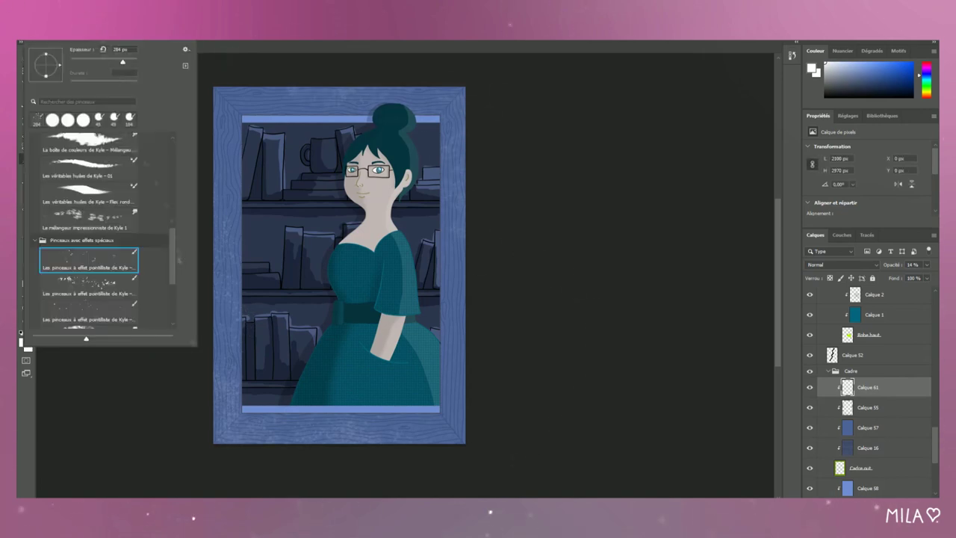
left_click(808, 315)
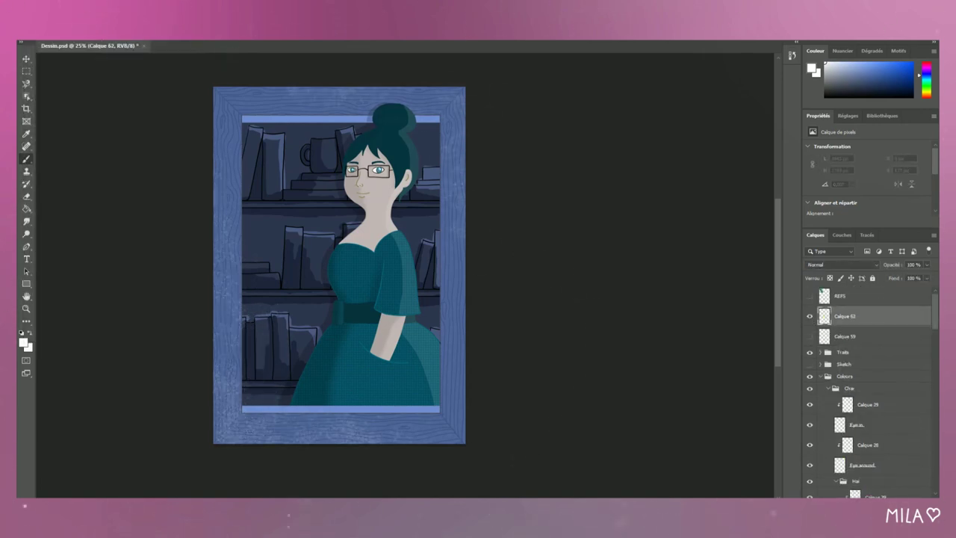